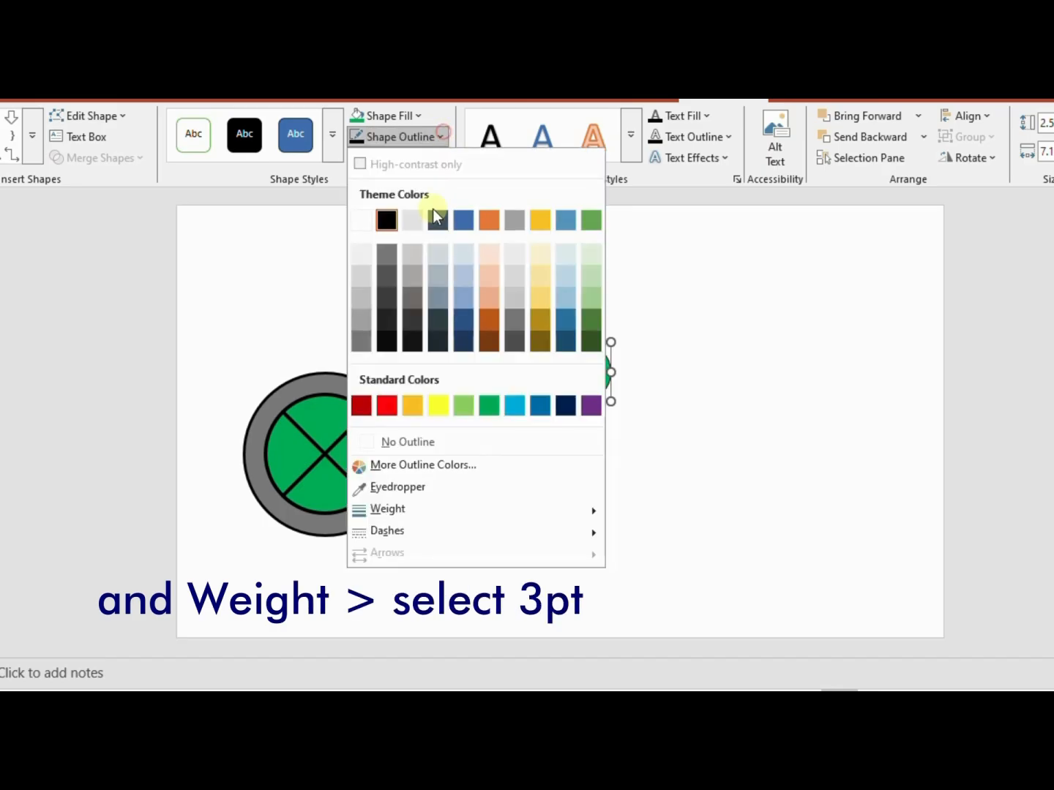
Give the green rounded rectangle a 3 pt outline and lay it diagonally over the wheel's upper edge, about 8.12 cm long
{"action": "mouse_move", "coordinate": [440, 510]}
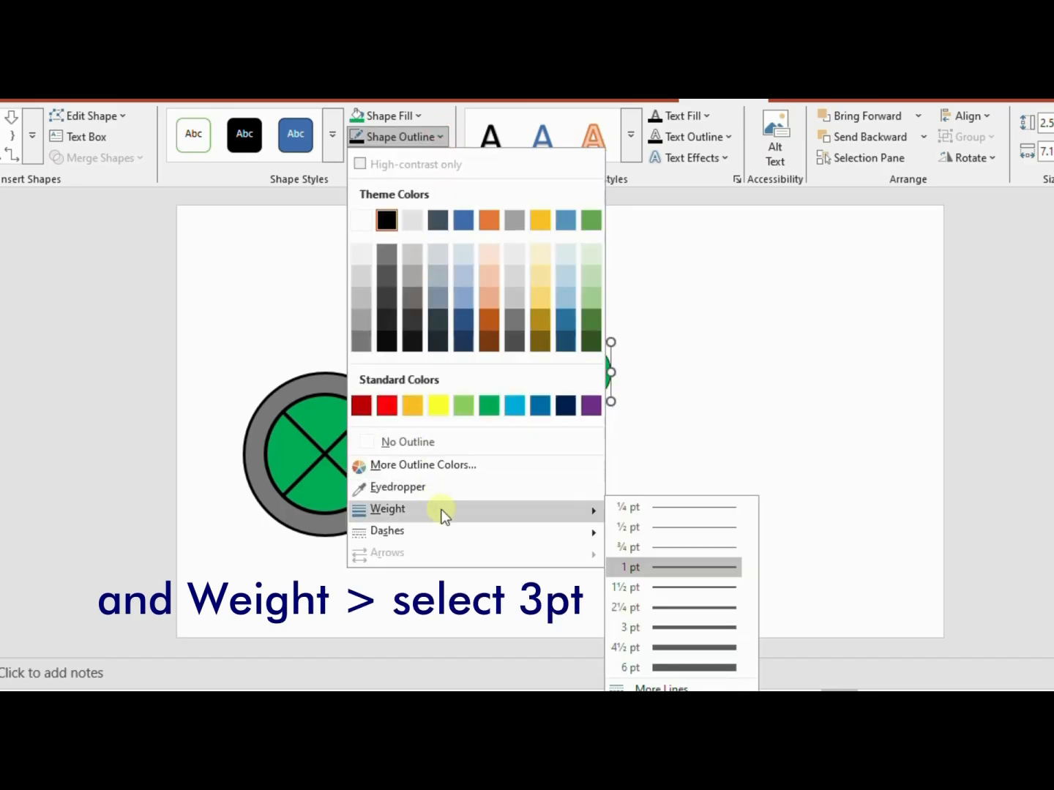
{"action": "left_click", "coordinate": [680, 627]}
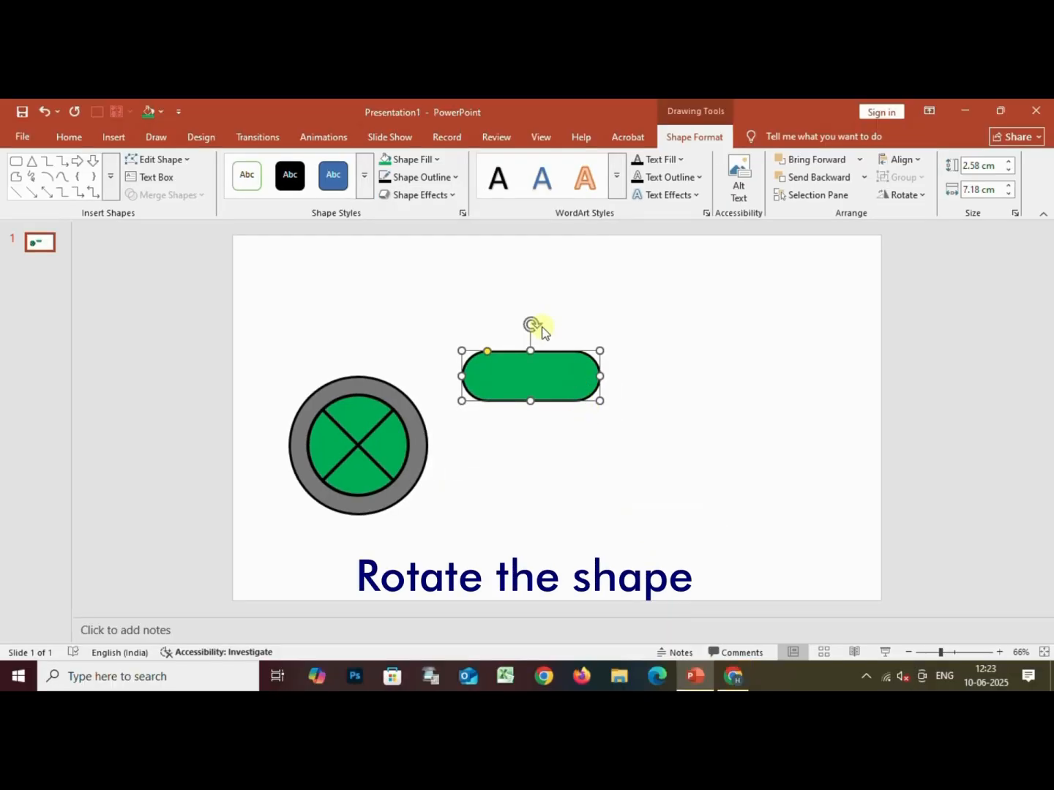
{"action": "left_click_drag", "start_coordinate": [533, 320], "coordinate": [496, 333]}
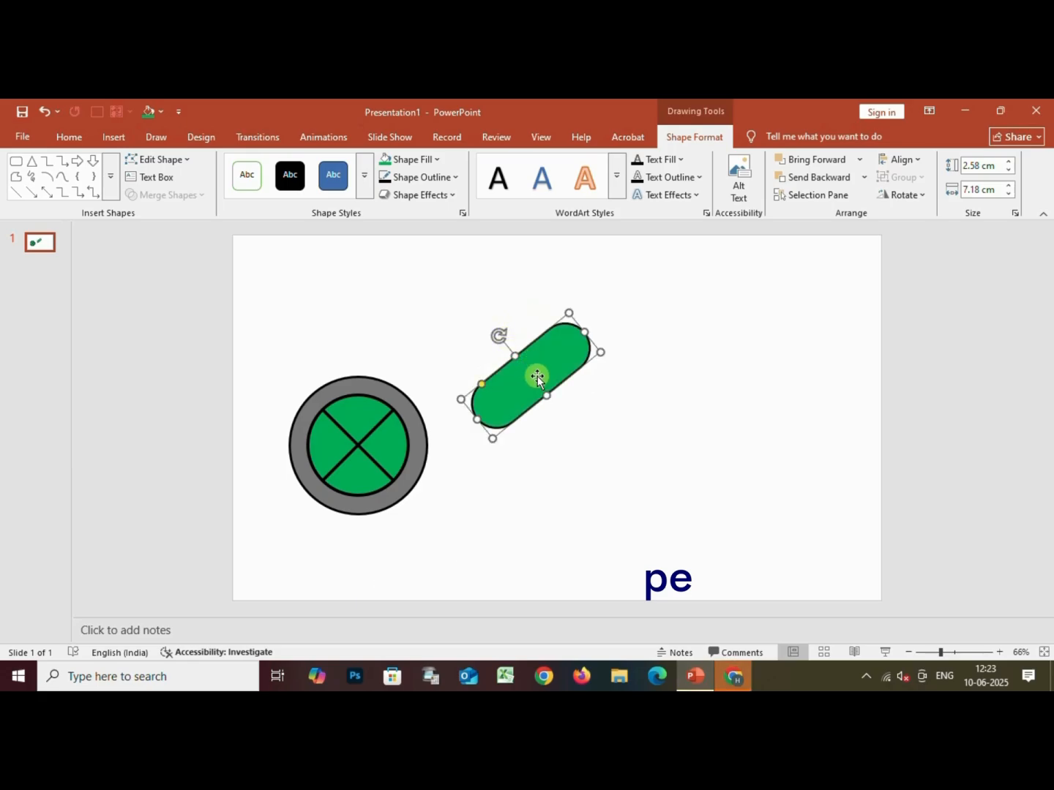
{"action": "left_click_drag", "start_coordinate": [537, 376], "coordinate": [371, 388]}
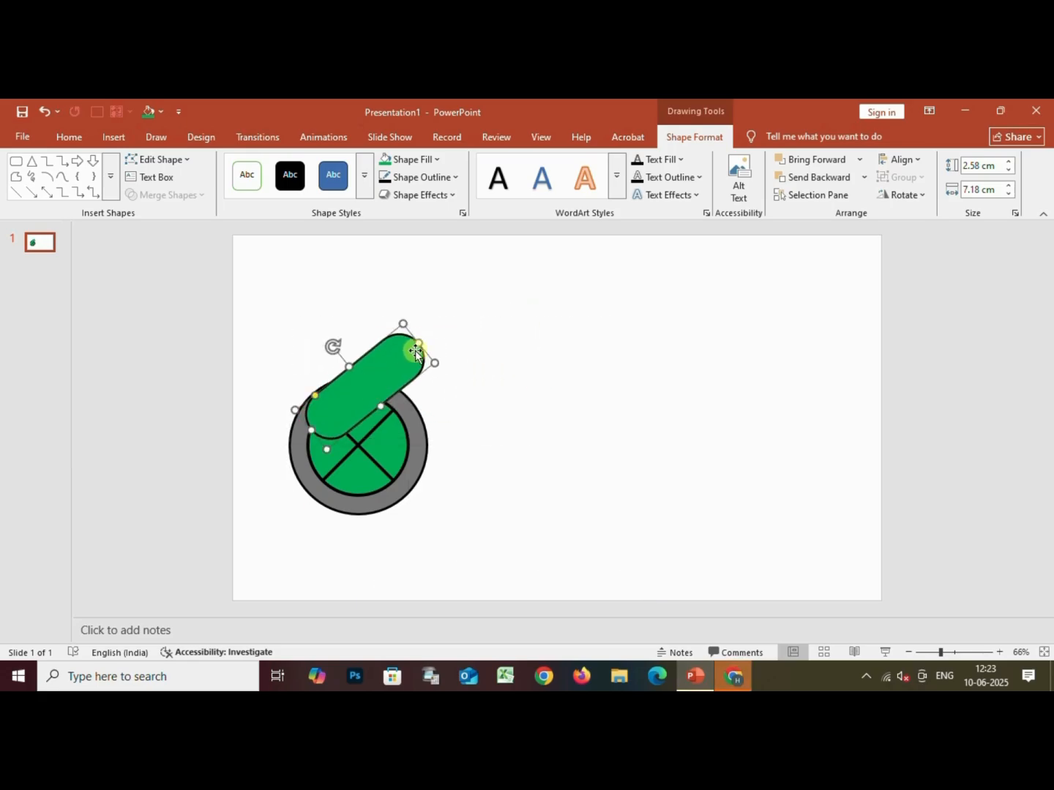
{"action": "left_click_drag", "start_coordinate": [414, 348], "coordinate": [559, 404]}
Duplicate the diagonal green bar and place the copy horizontally, starting at the original's upper end
{"action": "key", "text": "ctrl+d"}
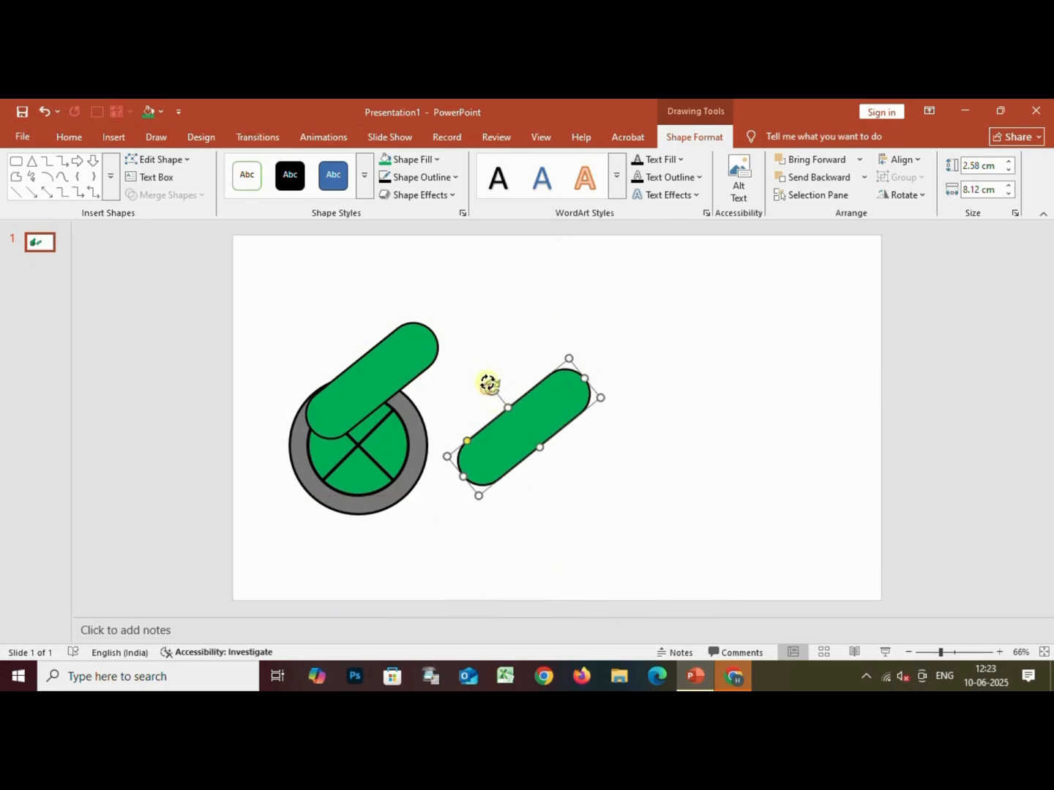
{"action": "left_click_drag", "start_coordinate": [488, 383], "coordinate": [521, 372]}
{"action": "left_click_drag", "start_coordinate": [537, 438], "coordinate": [485, 364]}
{"action": "key", "text": "ctrl+z"}
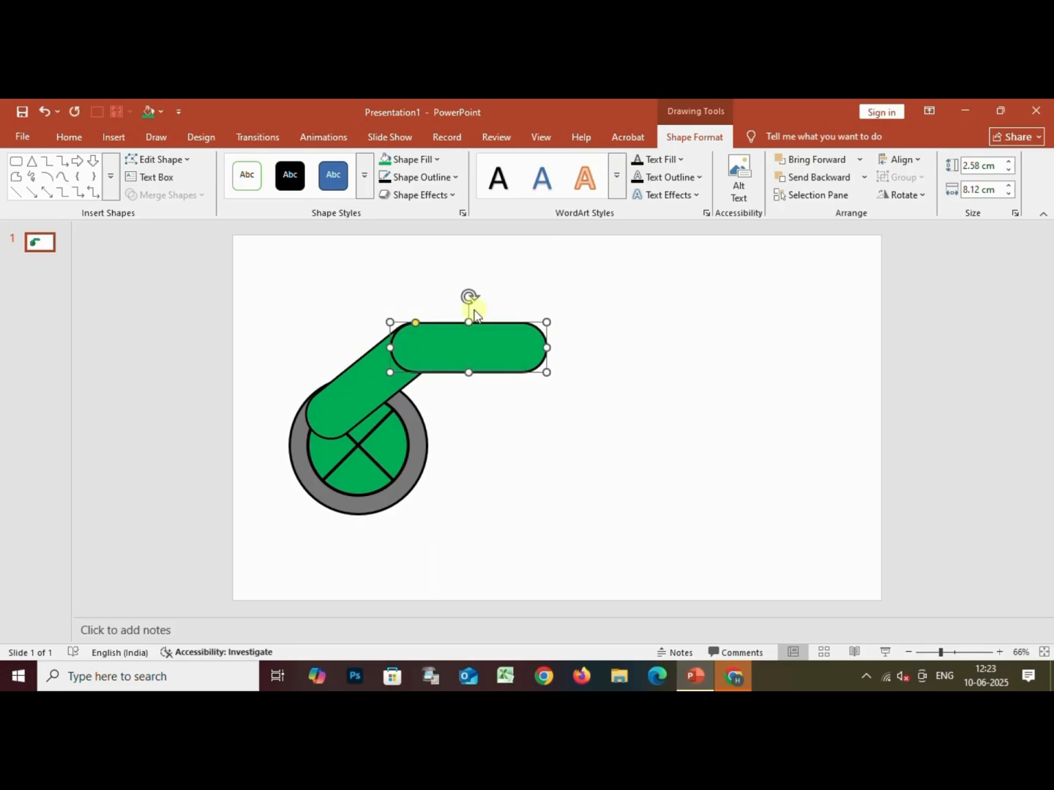
Draw a rectangle about 7.51 cm high and 4.52 cm wide over the horizontal bar's free end, without an outline
{"action": "left_click", "coordinate": [110, 177]}
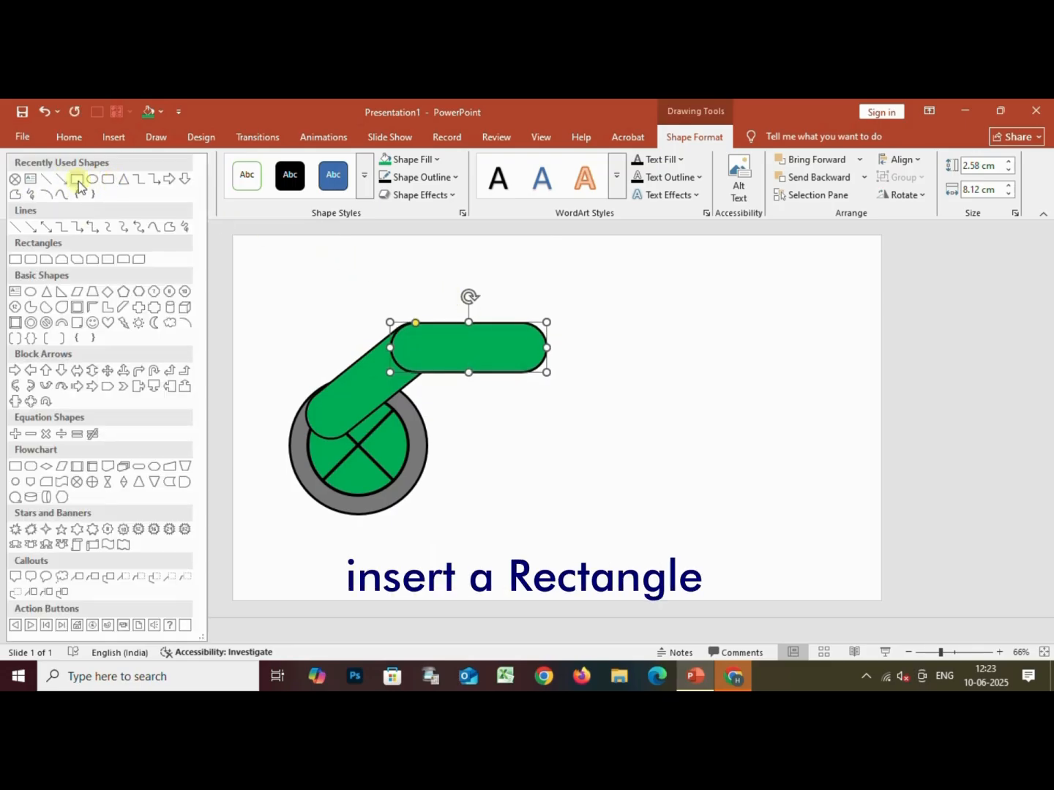
{"action": "left_click", "coordinate": [77, 181]}
{"action": "left_click_drag", "start_coordinate": [514, 274], "coordinate": [602, 418]}
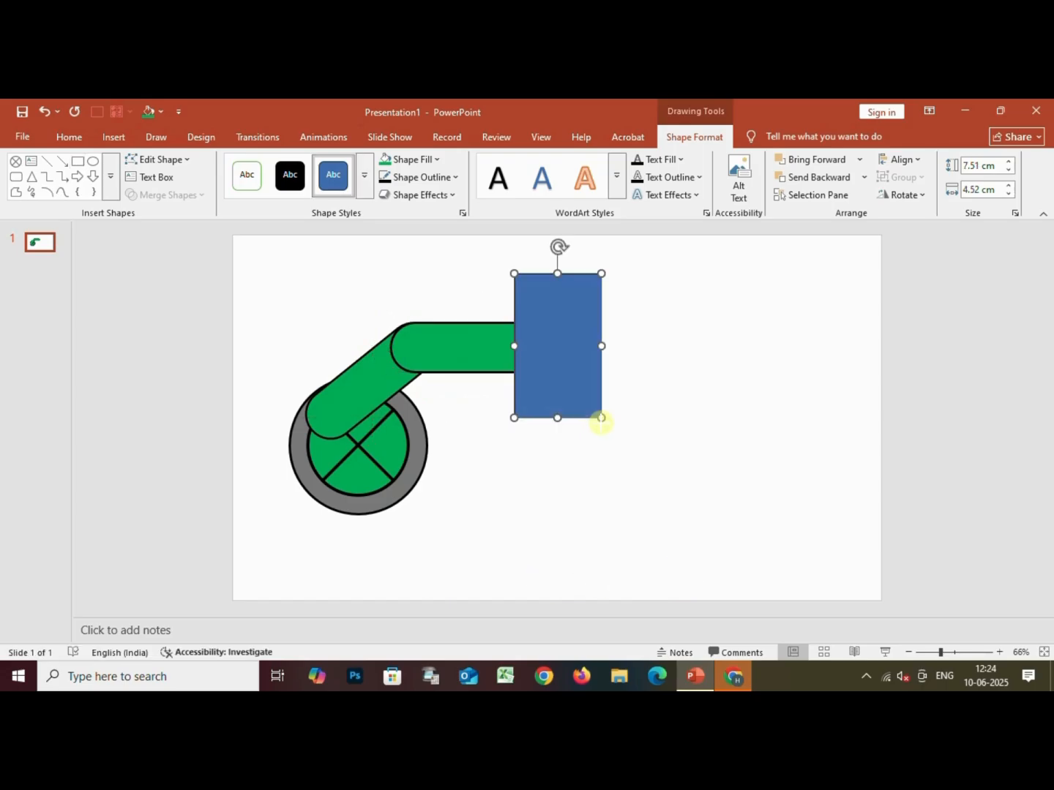
{"action": "left_click", "coordinate": [448, 177]}
{"action": "left_click", "coordinate": [434, 436]}
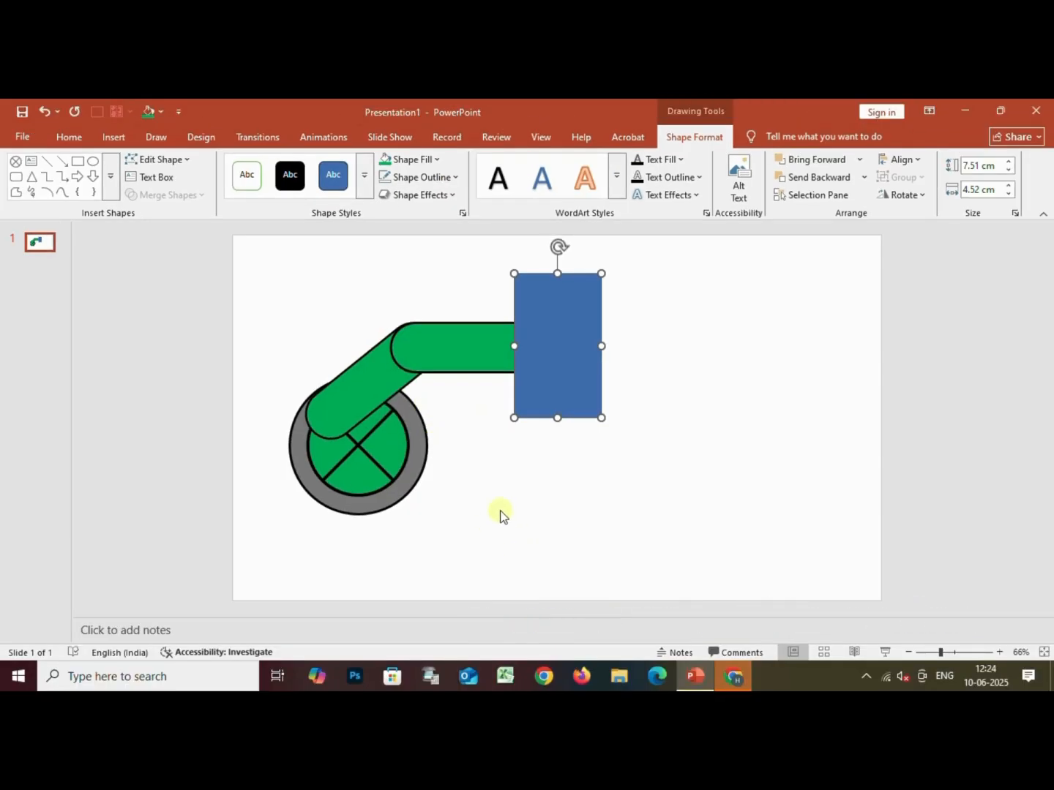
Subtract the blue rectangle from the horizontal green bar to cut its rounded end off straight
{"action": "left_click", "coordinate": [500, 512]}
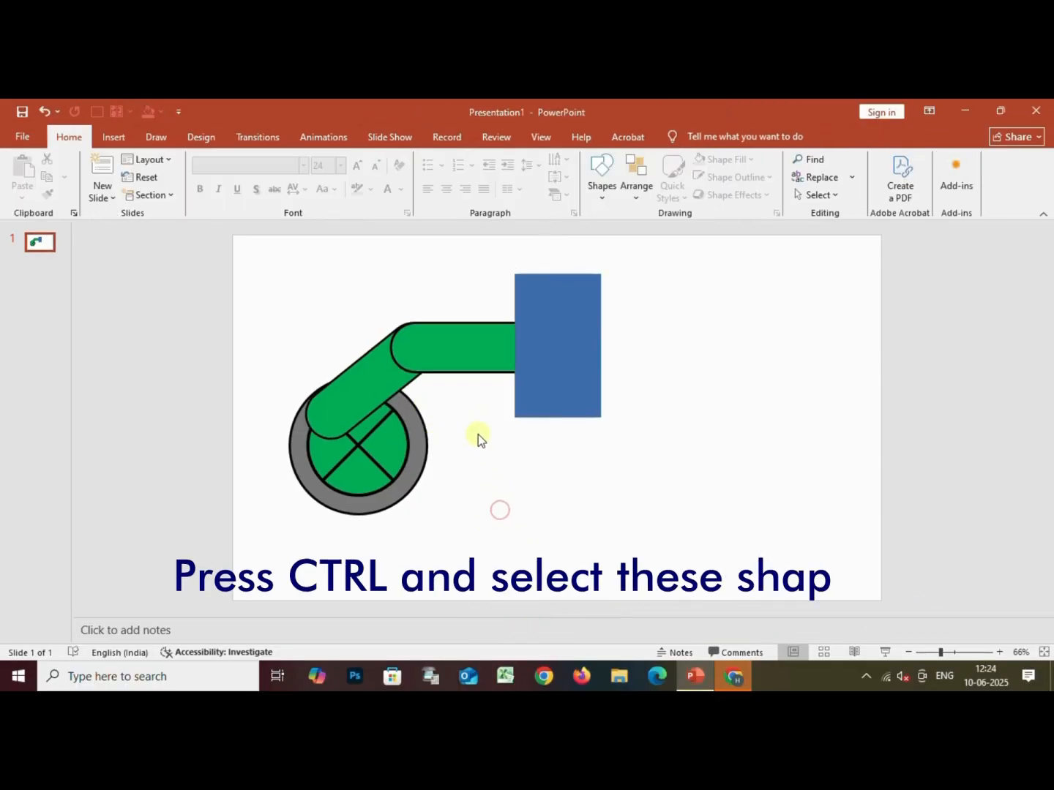
{"action": "left_click", "coordinate": [470, 361]}
{"action": "left_click", "coordinate": [563, 393], "text": "ctrl"}
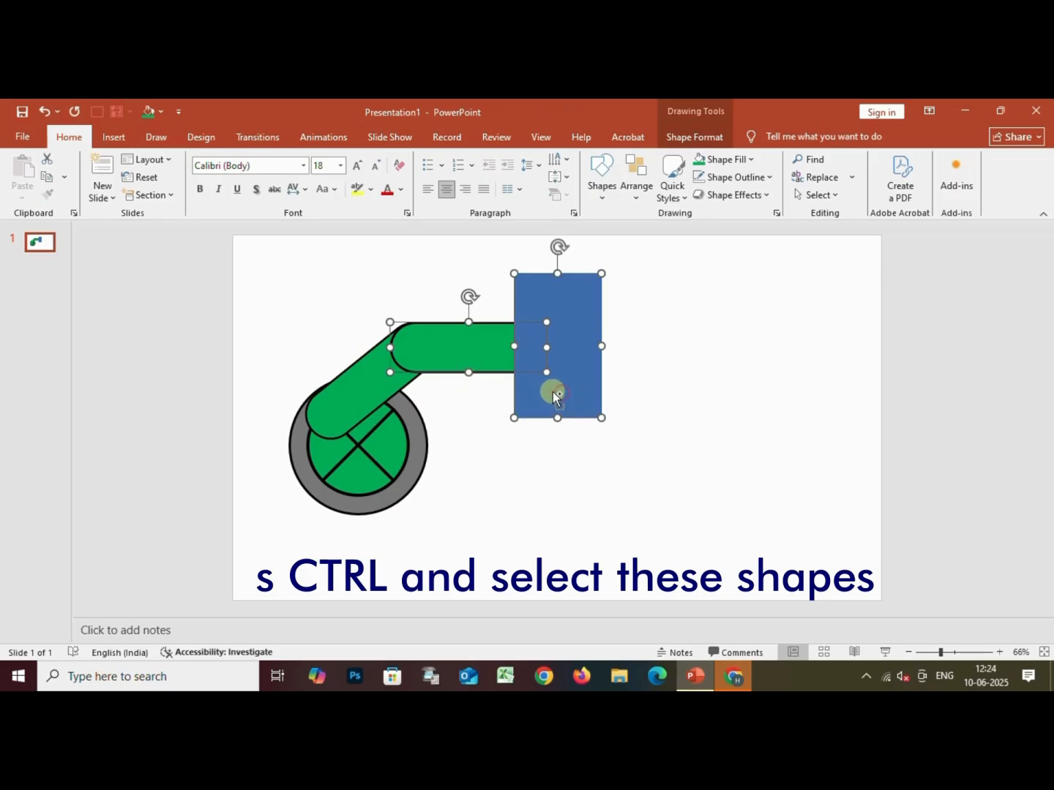
{"action": "left_click", "coordinate": [679, 137]}
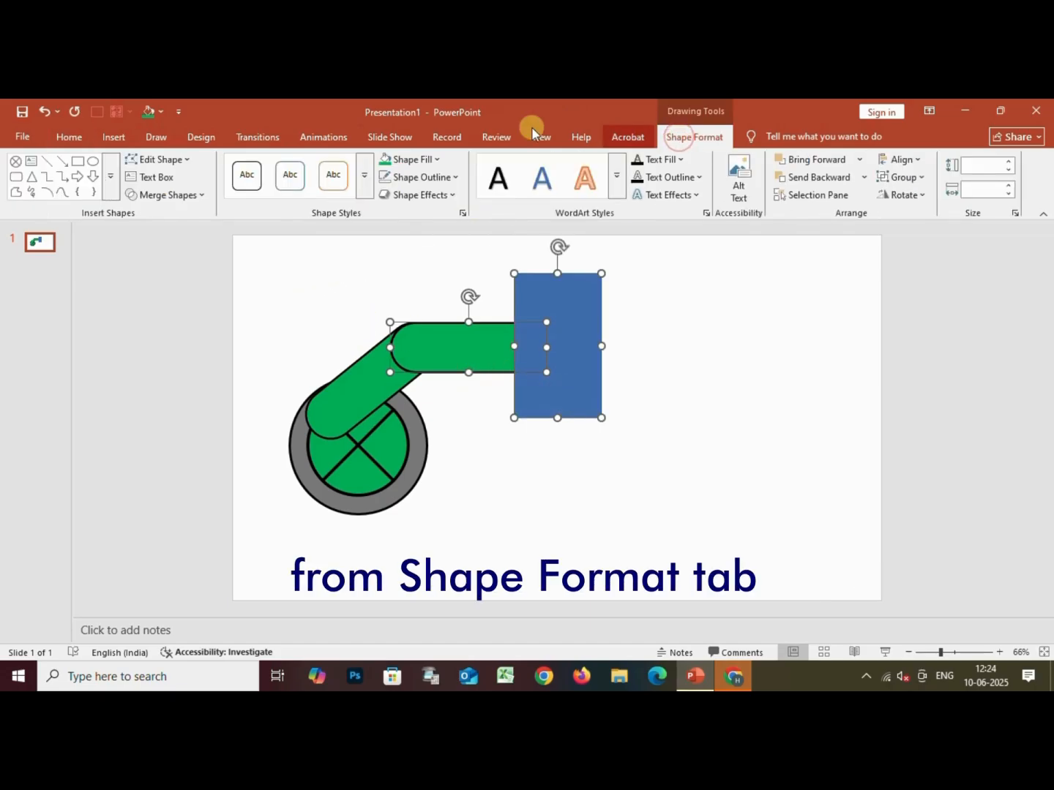
{"action": "left_click", "coordinate": [201, 194]}
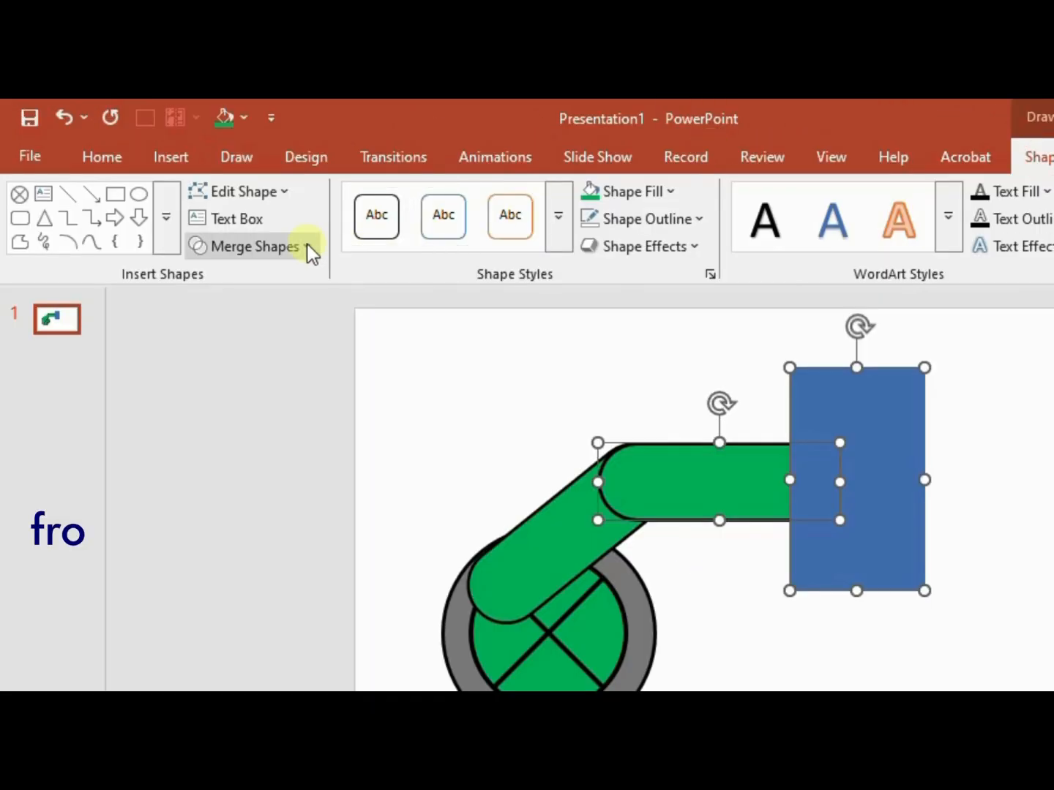
{"action": "left_click", "coordinate": [307, 247]}
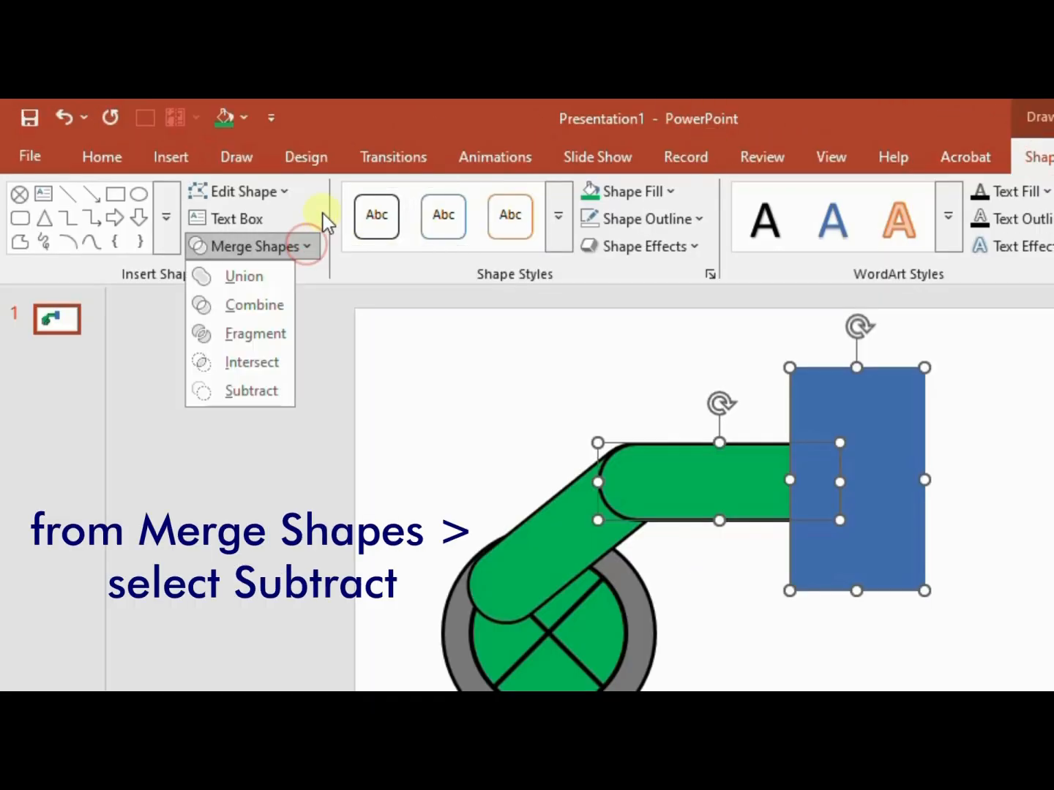
{"action": "left_click", "coordinate": [269, 390]}
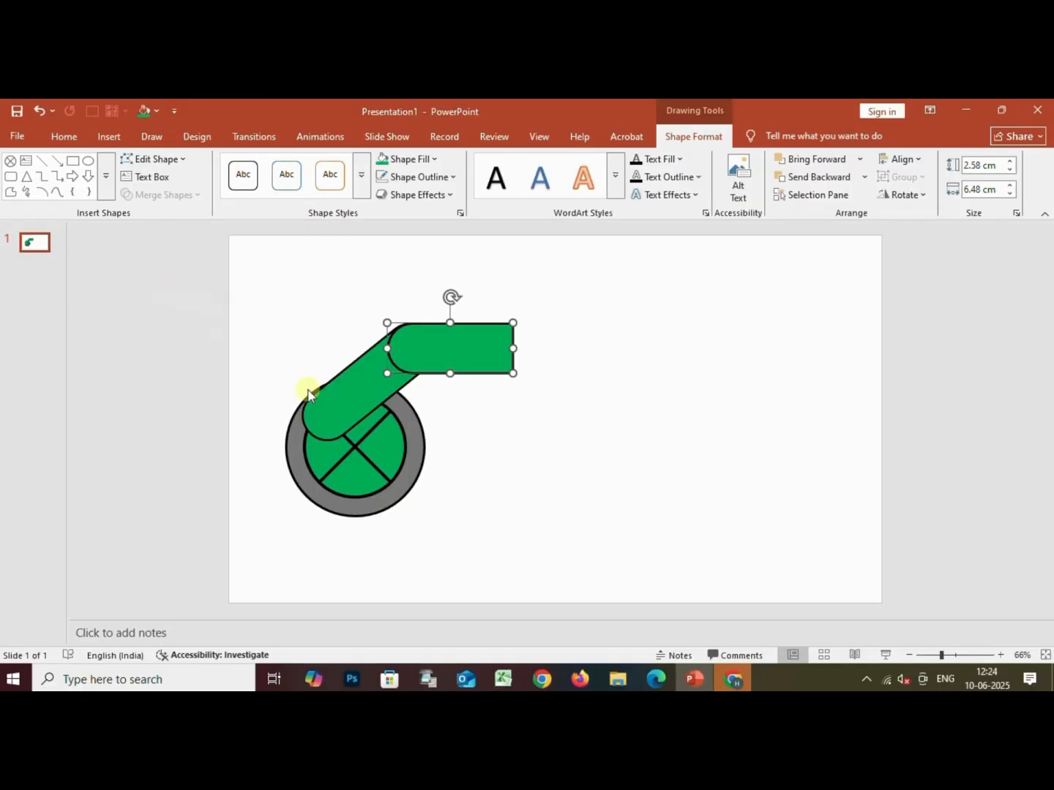
Merge the diagonal and horizontal green bars with Union and send the merged pipe behind the wheel
{"action": "left_click", "coordinate": [480, 435]}
{"action": "left_click", "coordinate": [351, 396]}
{"action": "left_click", "coordinate": [485, 343], "text": "shift"}
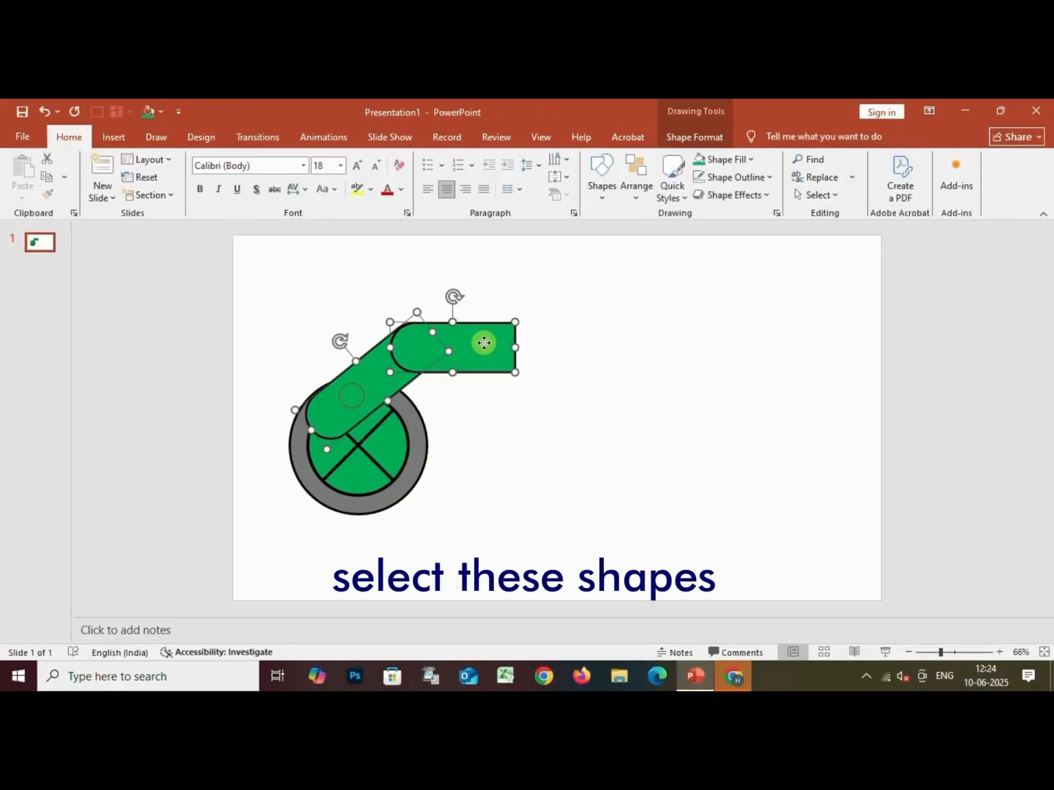
{"action": "left_click", "coordinate": [721, 136]}
{"action": "left_click", "coordinate": [272, 228]}
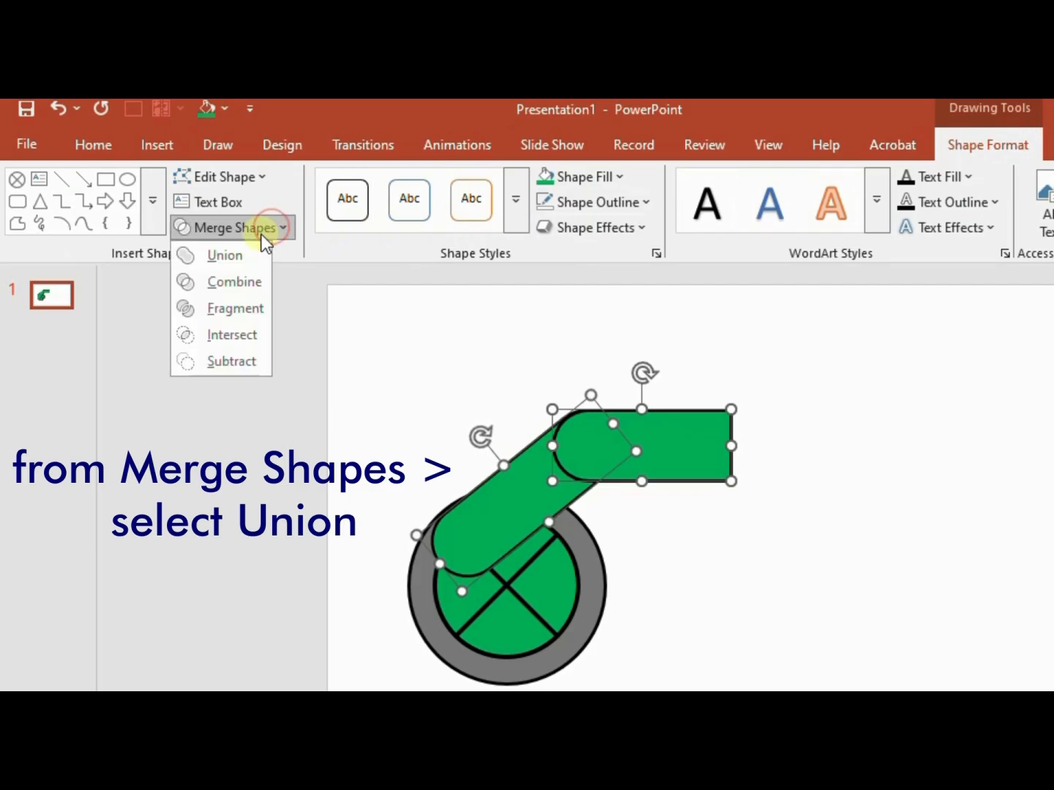
{"action": "left_click", "coordinate": [243, 263]}
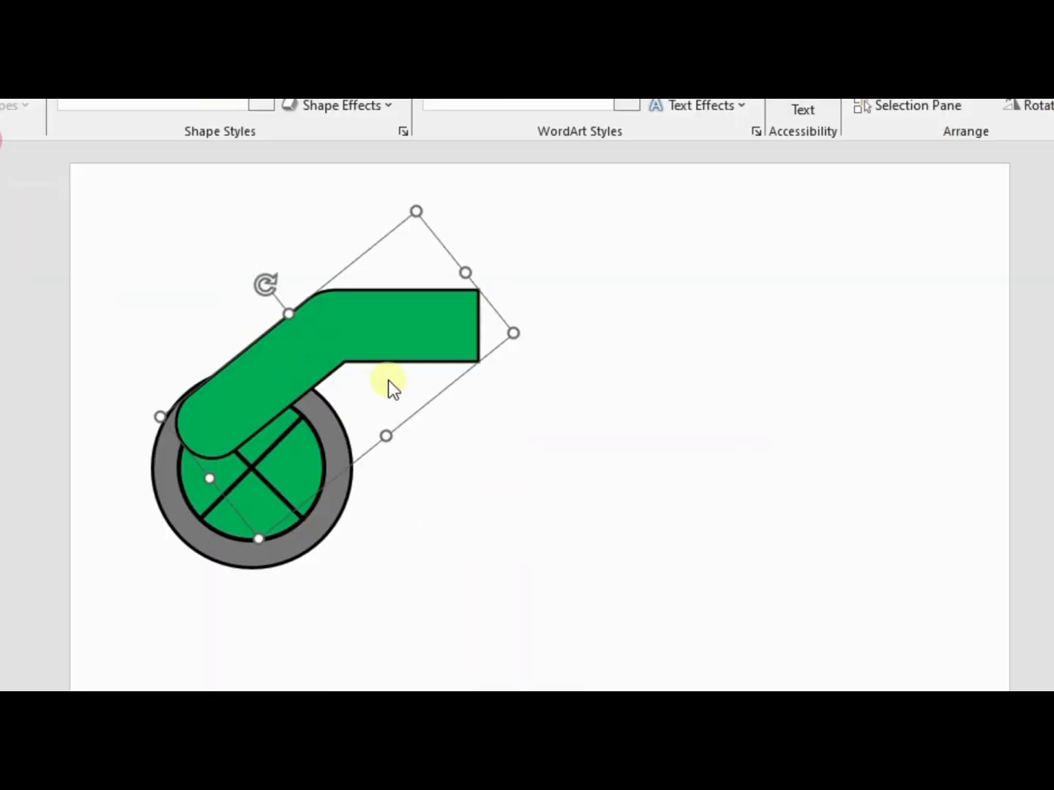
{"action": "right_click", "coordinate": [341, 311]}
{"action": "left_click", "coordinate": [465, 573]}
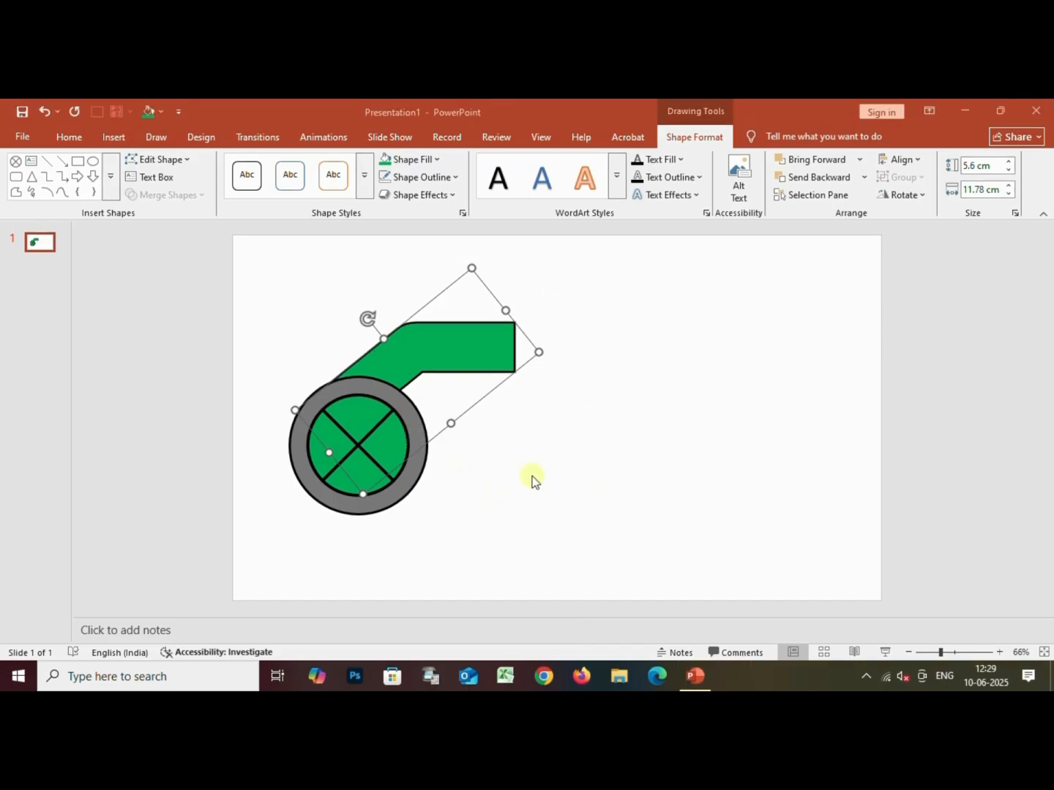
Draw a thin rectangle about 7.7 cm wide and 0.56 cm high centred below the wheel, filled with black
{"action": "left_click", "coordinate": [110, 177]}
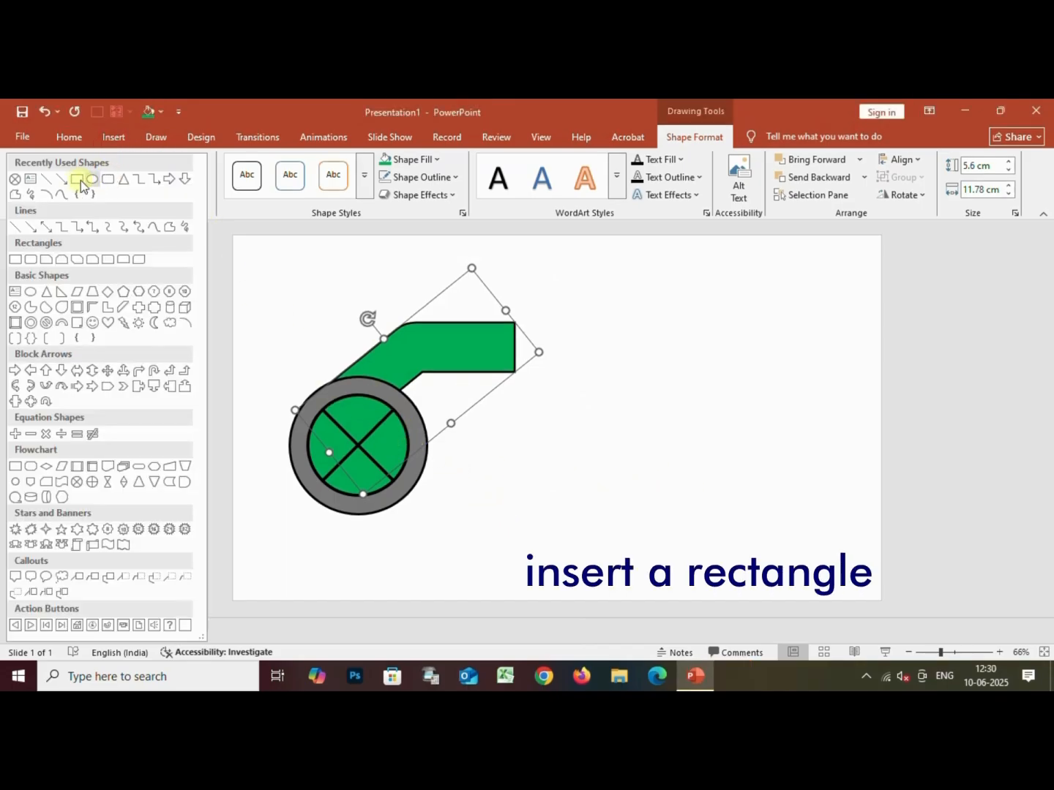
{"action": "left_click", "coordinate": [77, 180]}
{"action": "left_click_drag", "start_coordinate": [273, 563], "coordinate": [421, 576]}
{"action": "left_click", "coordinate": [287, 179]}
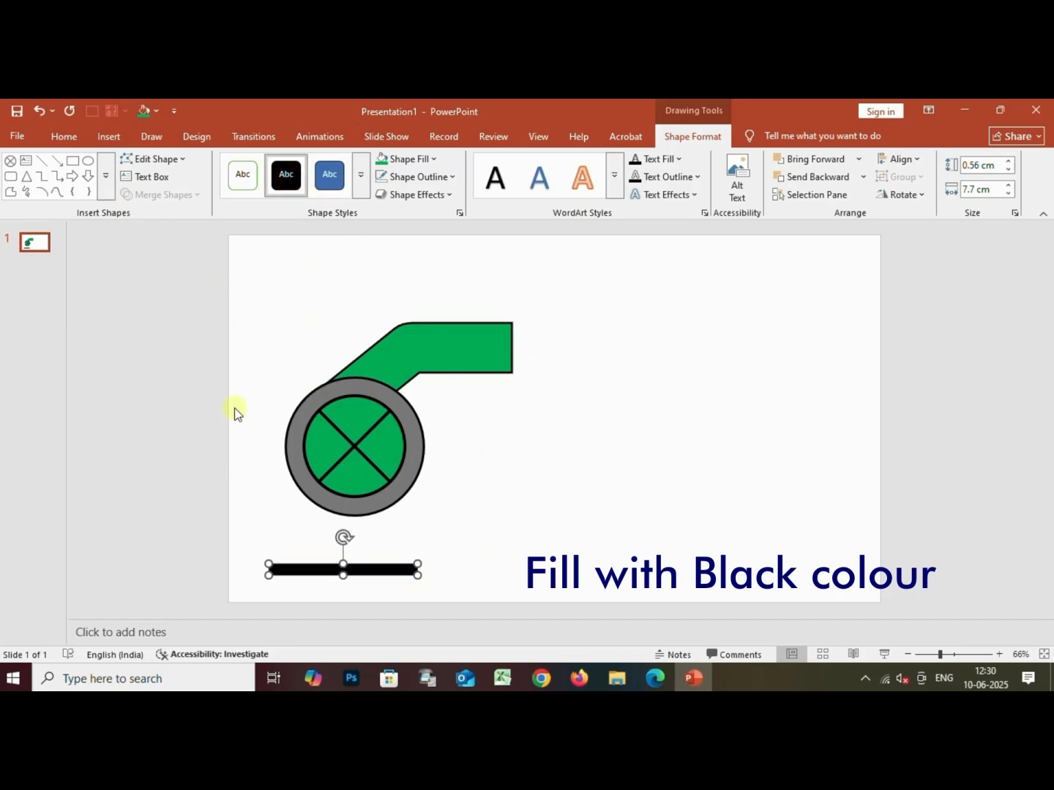
{"action": "left_click_drag", "start_coordinate": [308, 569], "coordinate": [315, 570]}
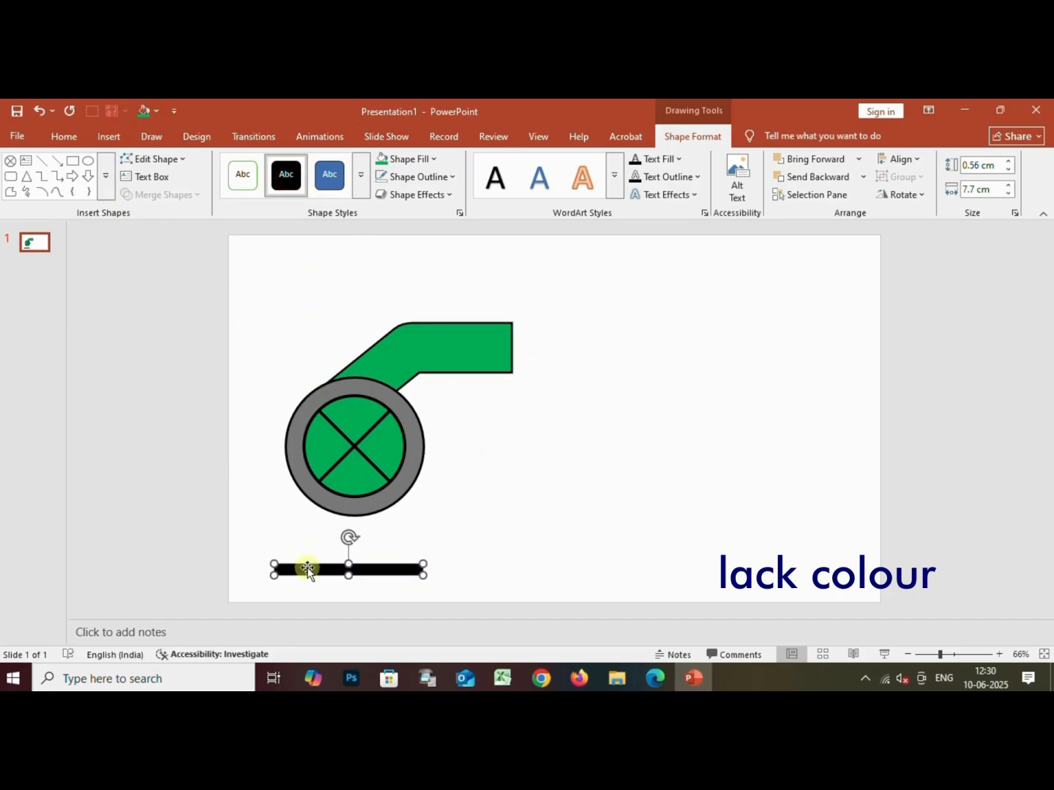
Draw an isosceles triangle, size it to about 5.64 cm high and 4.8 cm wide, and stand it on the black base
{"action": "left_click", "coordinate": [26, 176]}
{"action": "left_click_drag", "start_coordinate": [350, 447], "coordinate": [452, 585]}
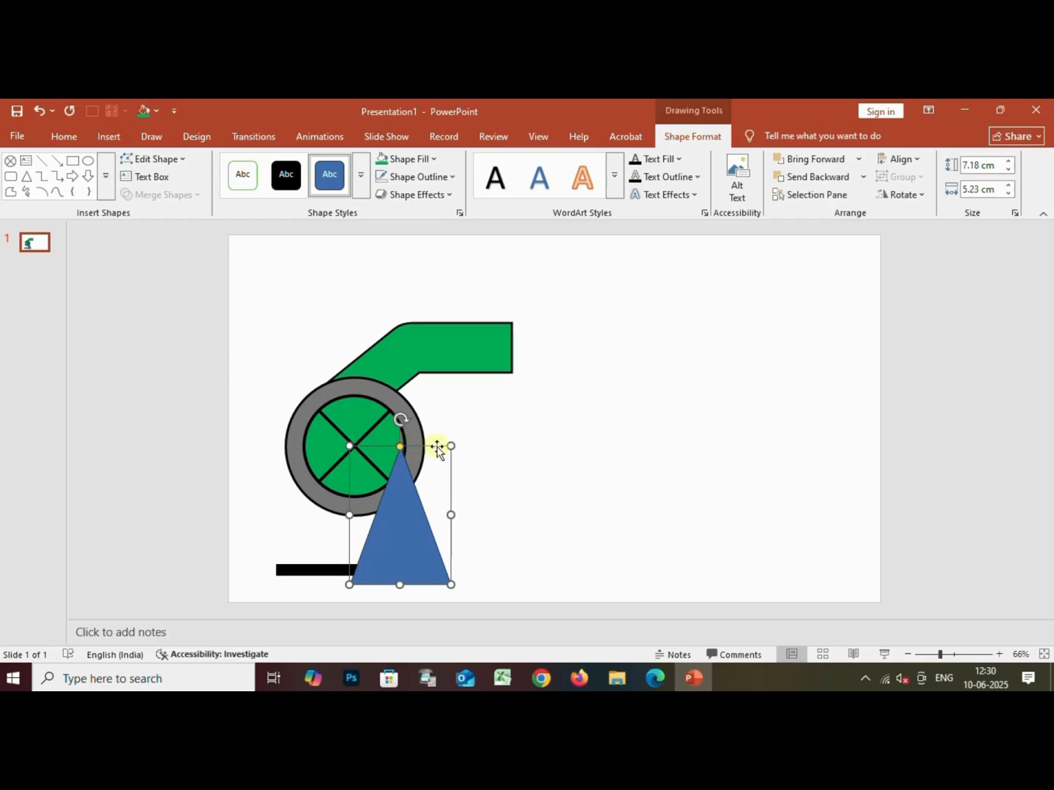
{"action": "left_click_drag", "start_coordinate": [452, 445], "coordinate": [447, 471]}
{"action": "left_click_drag", "start_coordinate": [400, 546], "coordinate": [356, 526]}
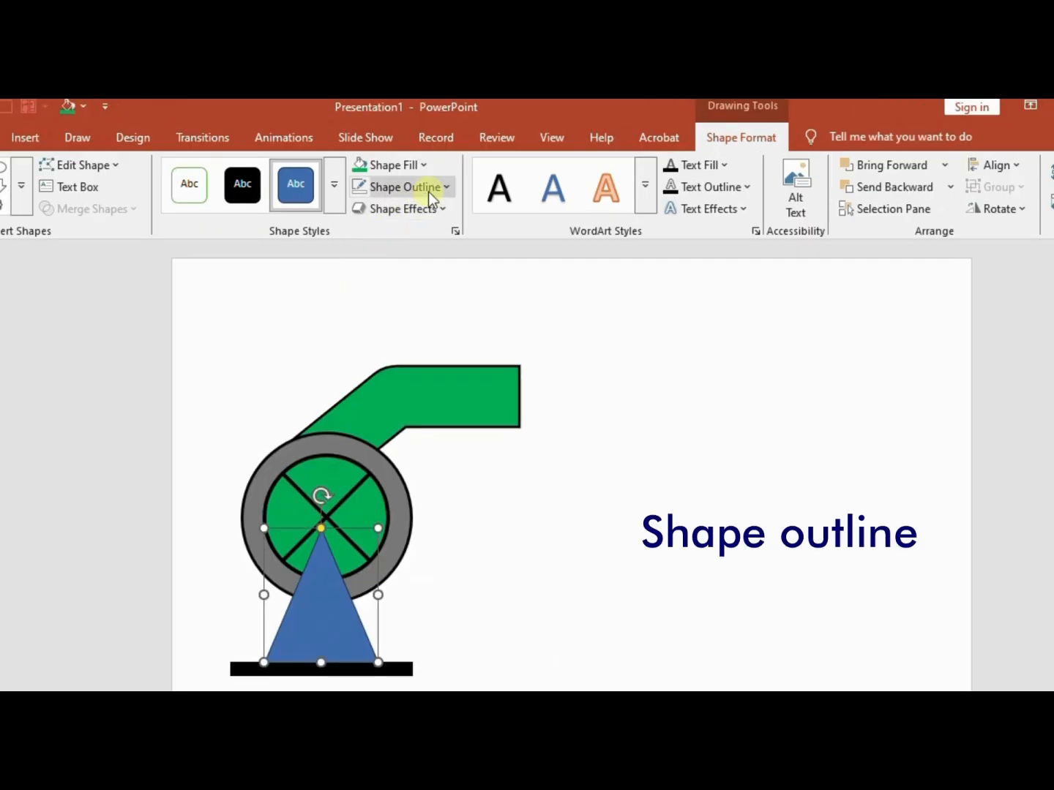
Give the triangle a black outline with a weight of 3 pt
{"action": "left_click", "coordinate": [442, 176]}
{"action": "left_click", "coordinate": [412, 246]}
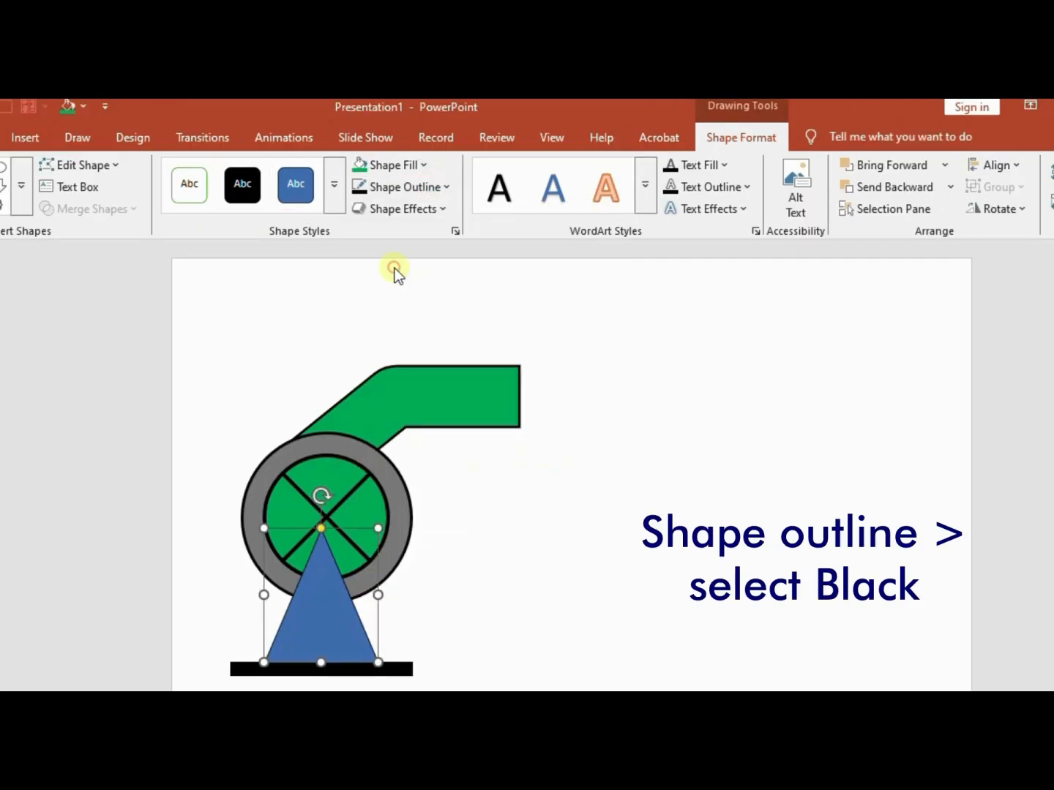
{"action": "left_click", "coordinate": [441, 188]}
{"action": "mouse_move", "coordinate": [445, 582]}
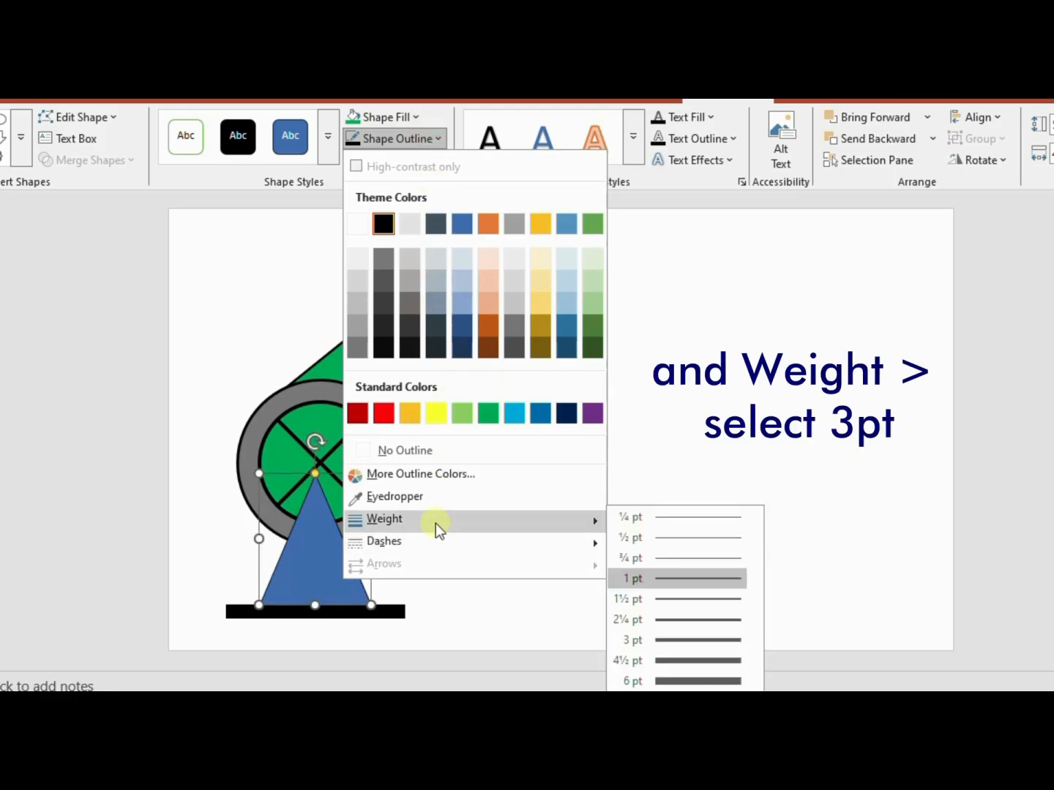
{"action": "left_click", "coordinate": [650, 641]}
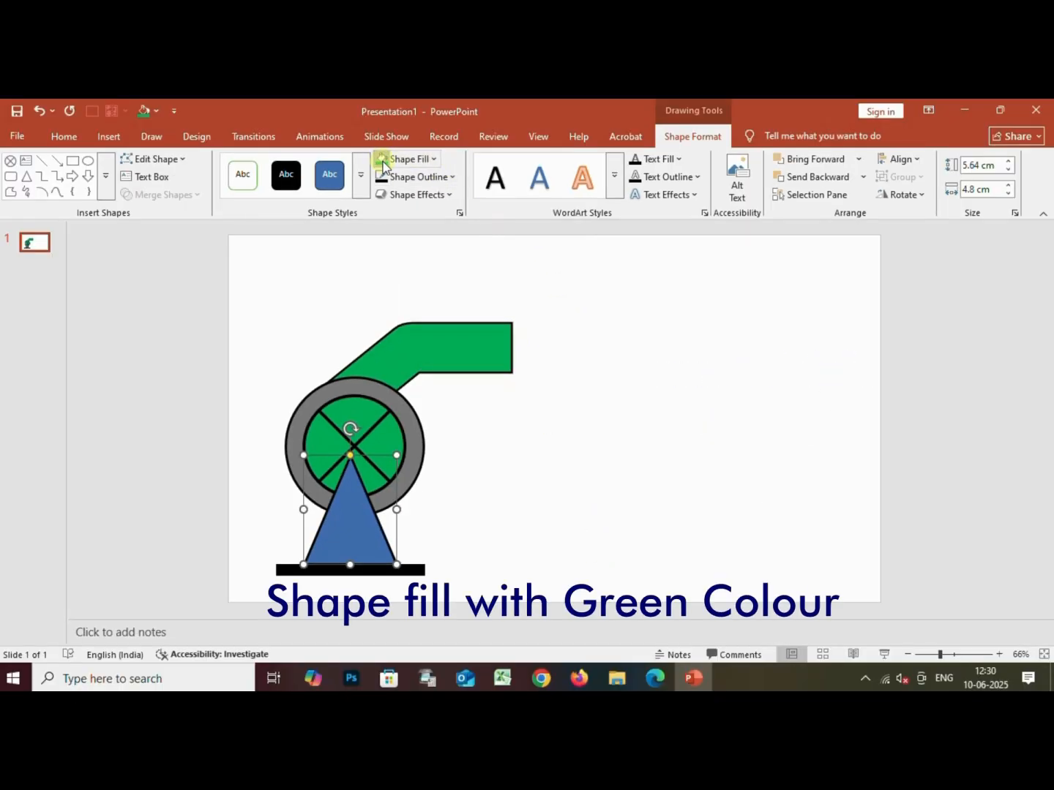
Fill the triangle with green and send it behind the wheel
{"action": "left_click", "coordinate": [383, 167]}
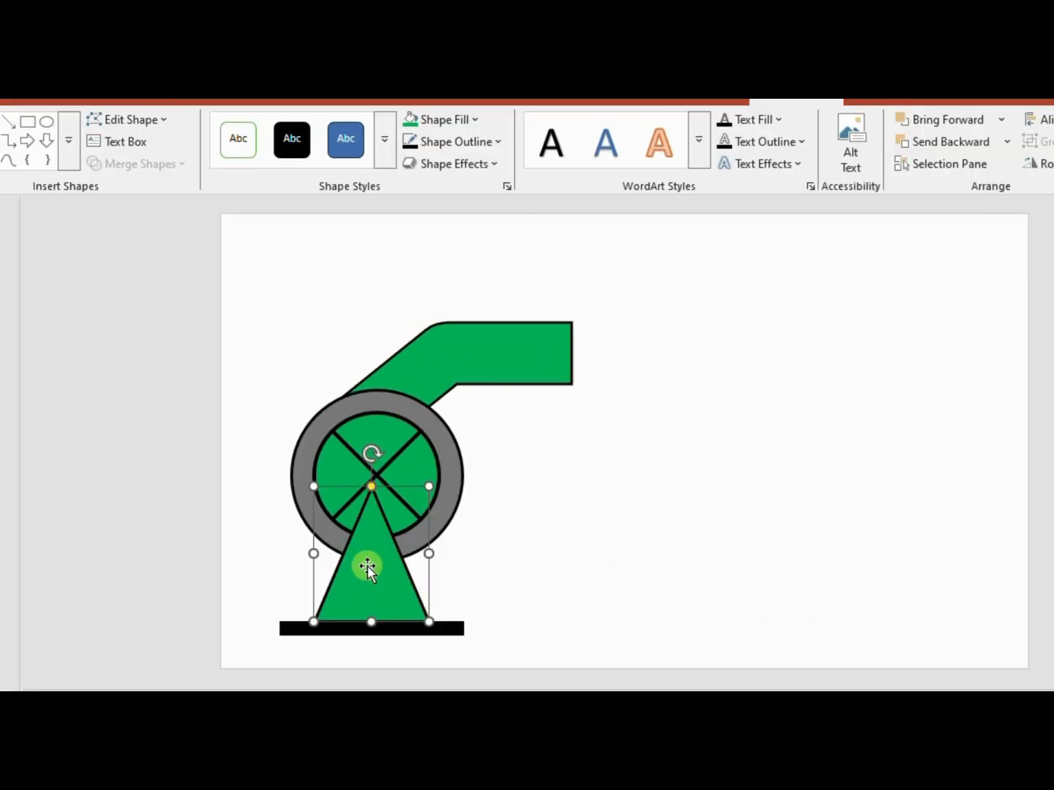
{"action": "right_click", "coordinate": [348, 521]}
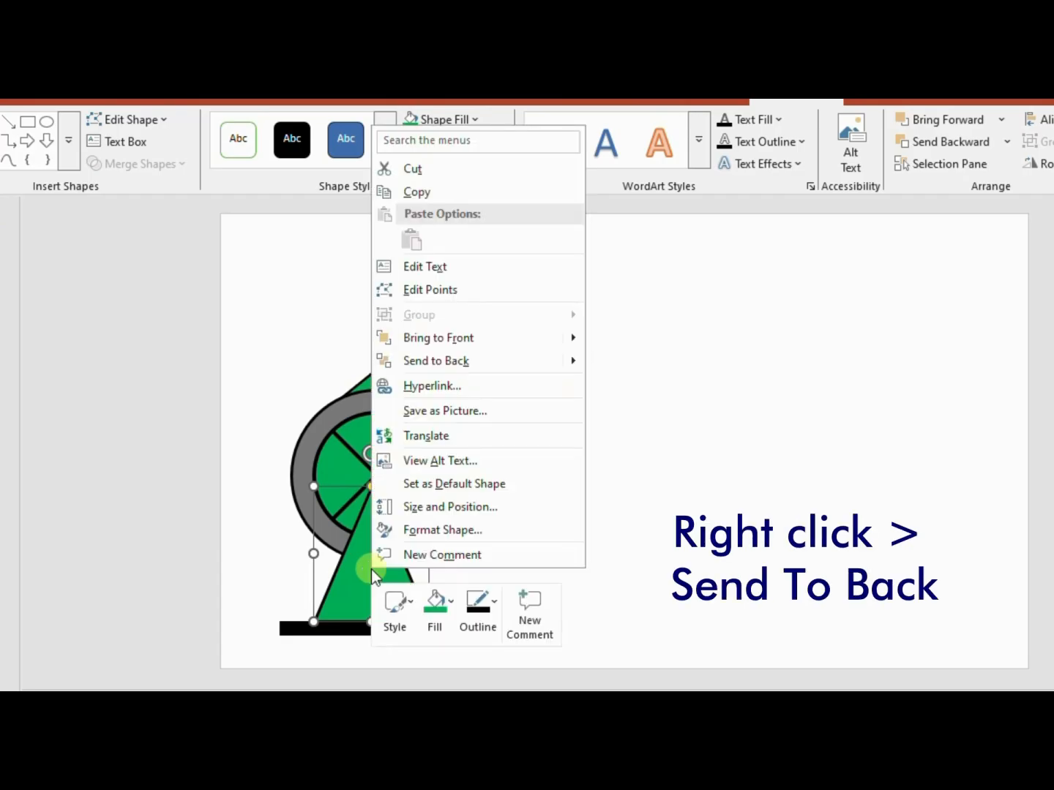
{"action": "left_click", "coordinate": [492, 361]}
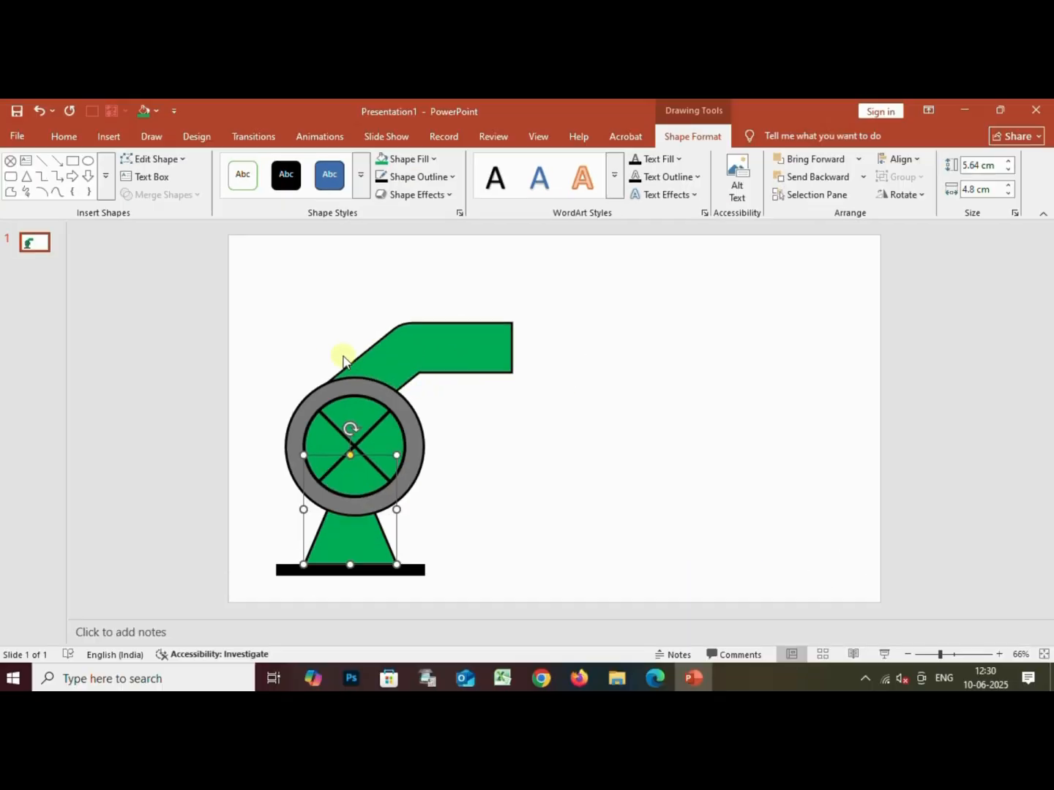
Group the wheel, pipe, triangular stand and black base into one object
{"action": "left_click_drag", "start_coordinate": [287, 301], "coordinate": [516, 587]}
{"action": "right_click", "coordinate": [442, 354]}
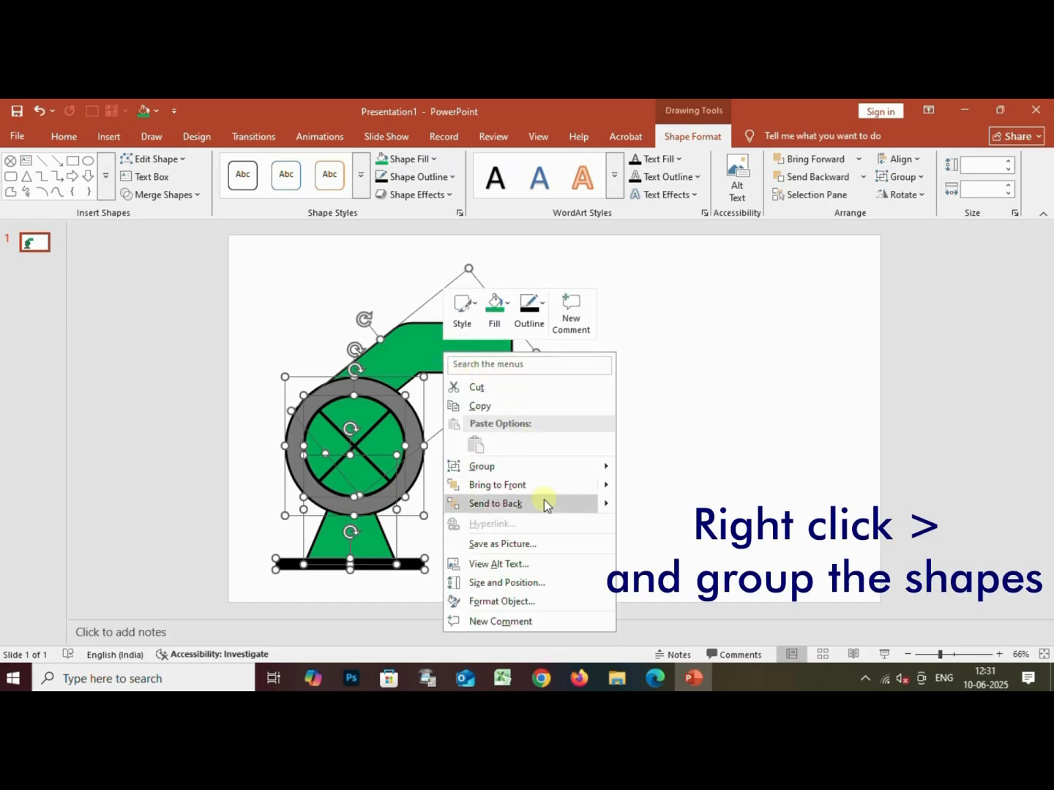
{"action": "mouse_move", "coordinate": [545, 466]}
{"action": "left_click", "coordinate": [649, 472]}
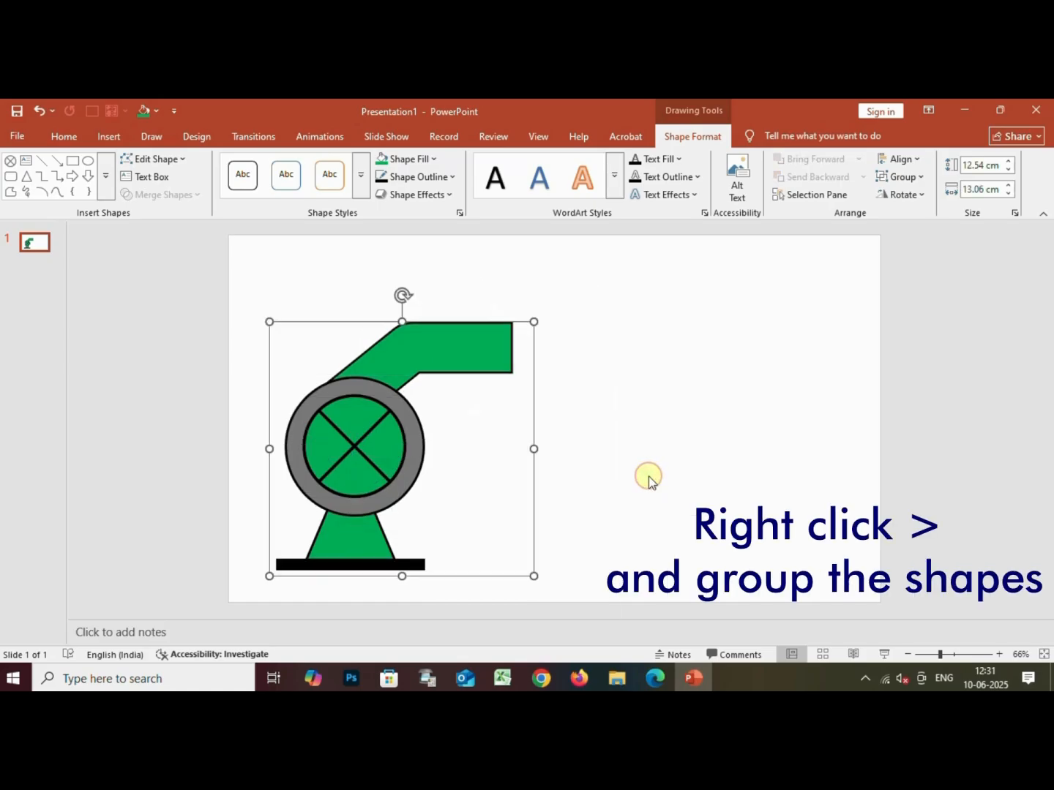
{"action": "left_click", "coordinate": [696, 448]}
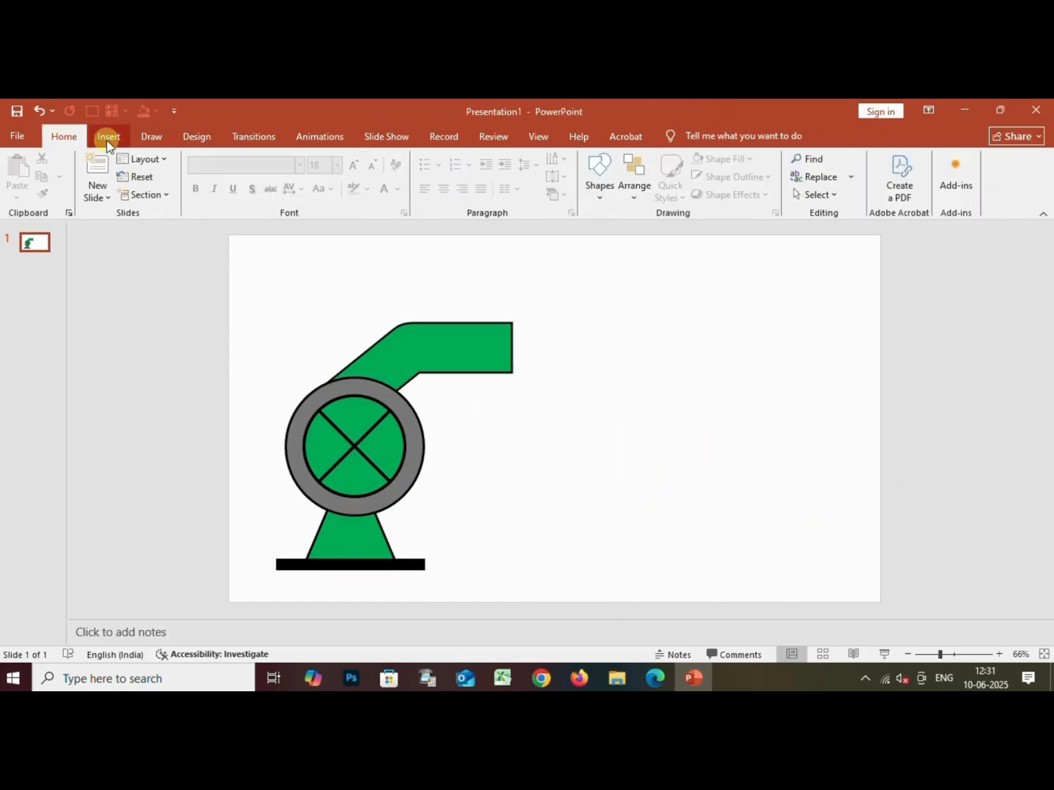
Insert a large Circle: Hollow shape, make its ring thinner and position it overlapping the grouped pump
{"action": "left_click", "coordinate": [108, 135]}
{"action": "left_click", "coordinate": [249, 183]}
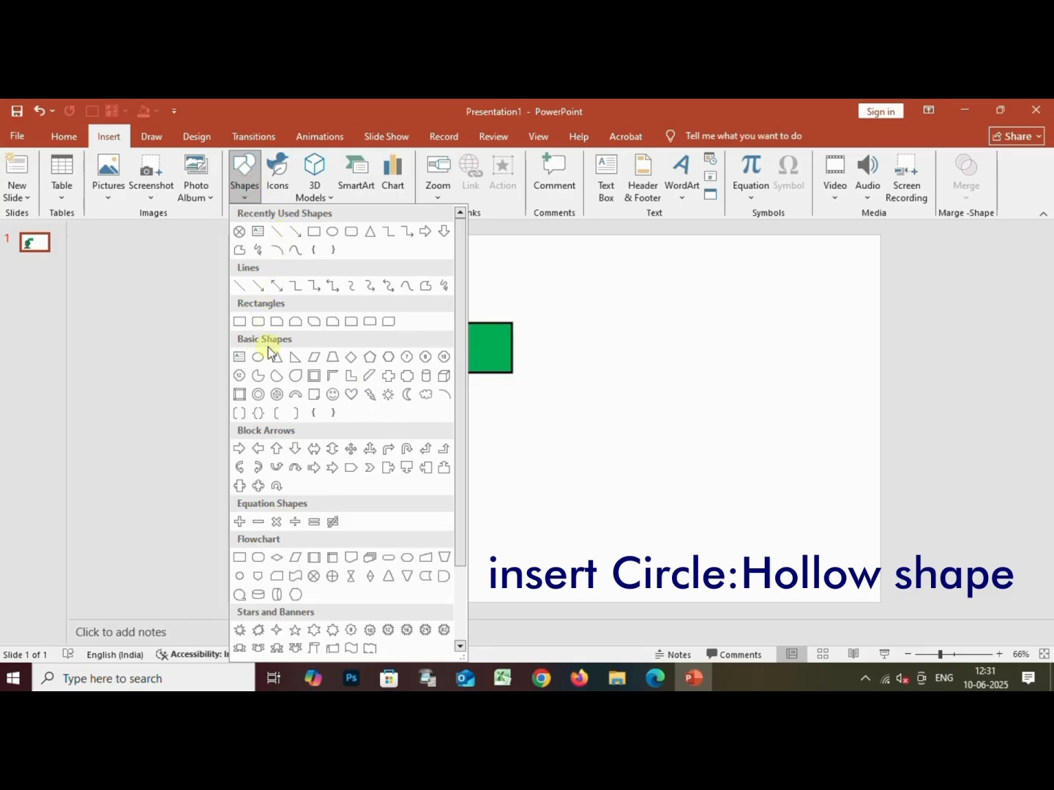
{"action": "left_click", "coordinate": [258, 393]}
{"action": "left_click_drag", "start_coordinate": [554, 348], "coordinate": [878, 628]}
{"action": "left_click_drag", "start_coordinate": [842, 524], "coordinate": [699, 480]}
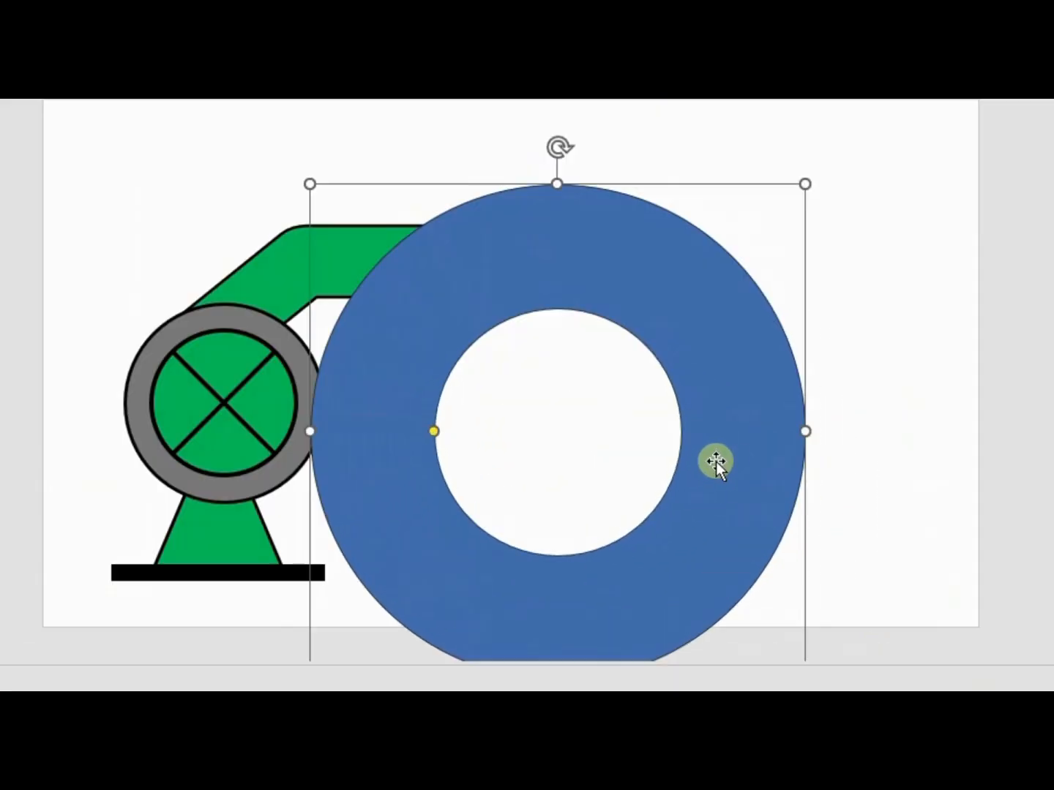
{"action": "left_click_drag", "start_coordinate": [433, 436], "coordinate": [378, 431]}
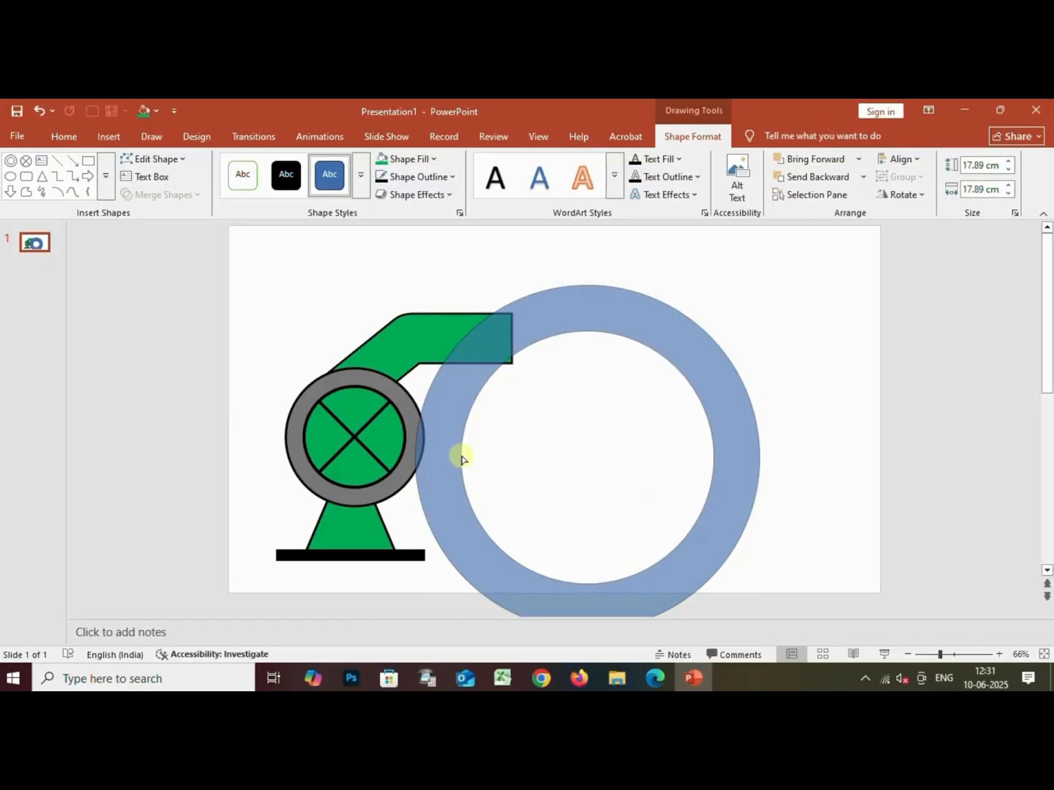
{"action": "left_click_drag", "start_coordinate": [461, 457], "coordinate": [346, 512]}
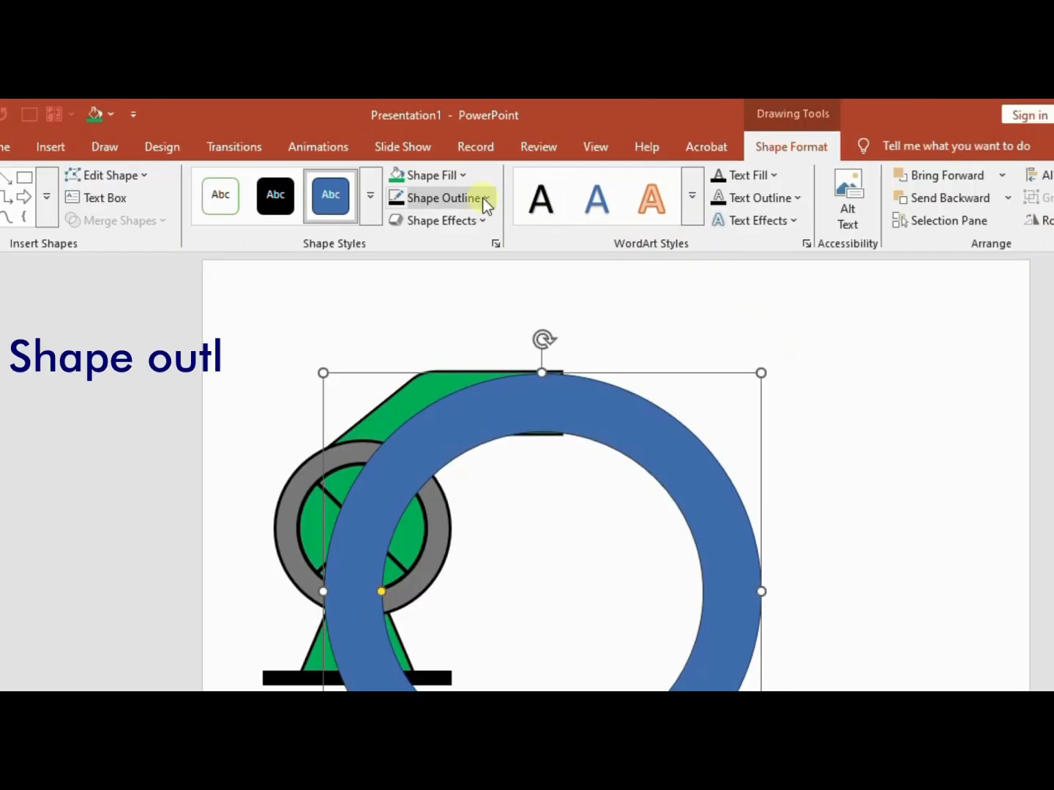
Remove the large ring's outline and fill the ring with sky blue
{"action": "left_click", "coordinate": [449, 177]}
{"action": "left_click", "coordinate": [453, 530]}
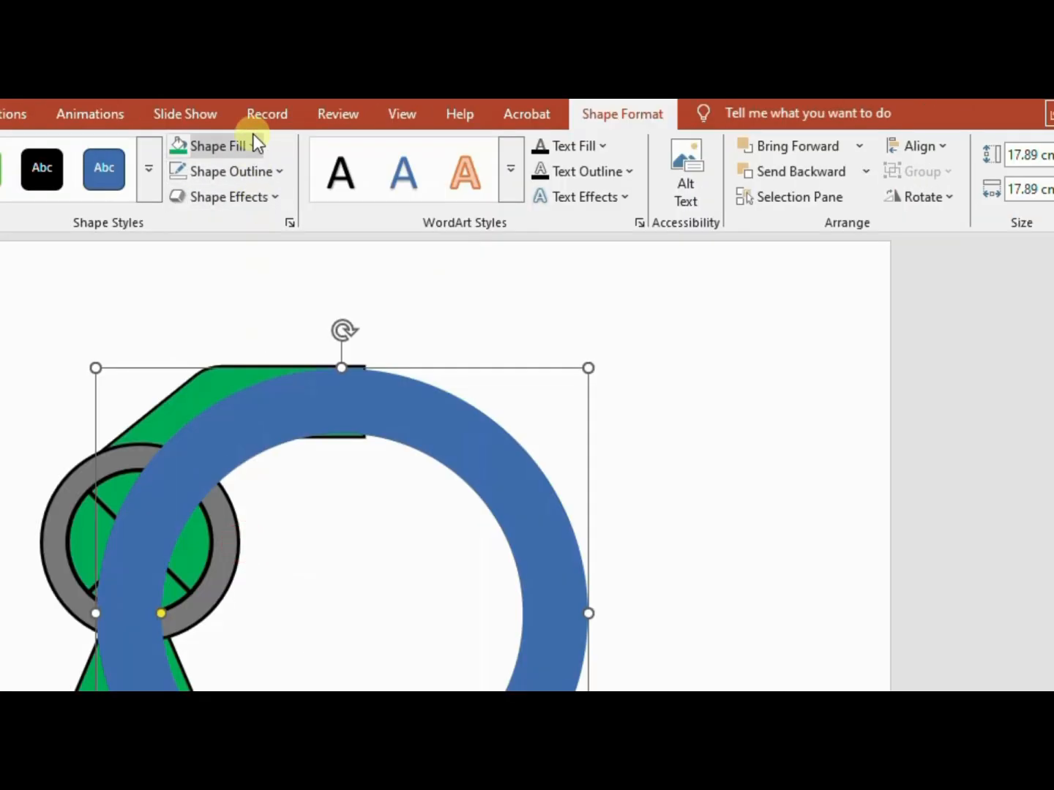
{"action": "left_click", "coordinate": [461, 170]}
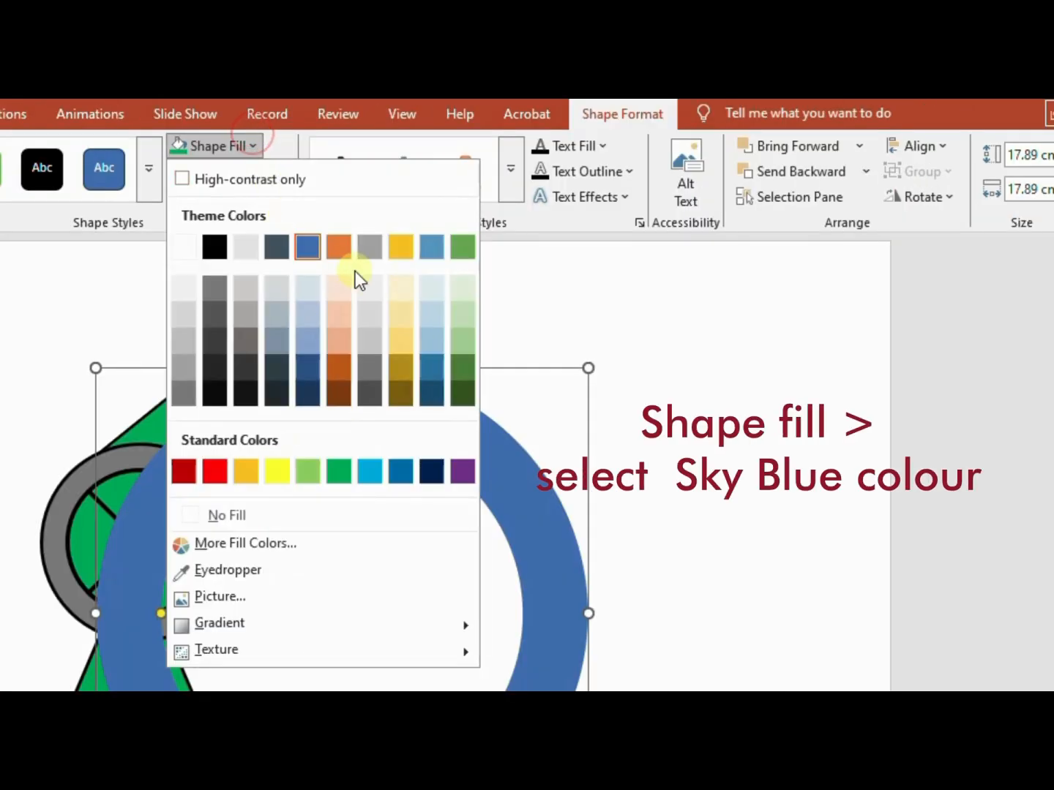
{"action": "left_click", "coordinate": [432, 344]}
Draw a circle about 0.47 cm across inside the ring's opening and make three duplicates of it
{"action": "scroll", "coordinate": [799, 354], "scroll_direction": "up", "scroll_amount": 1}
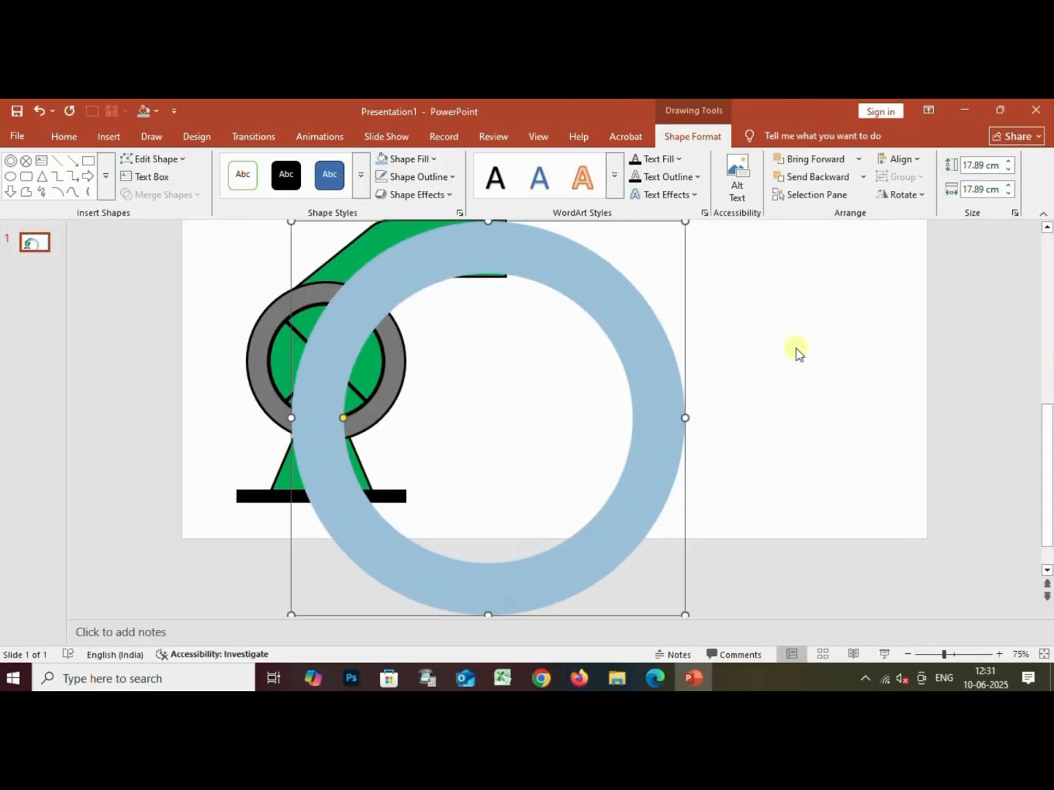
{"action": "scroll", "coordinate": [596, 405], "scroll_direction": "up", "scroll_amount": 5}
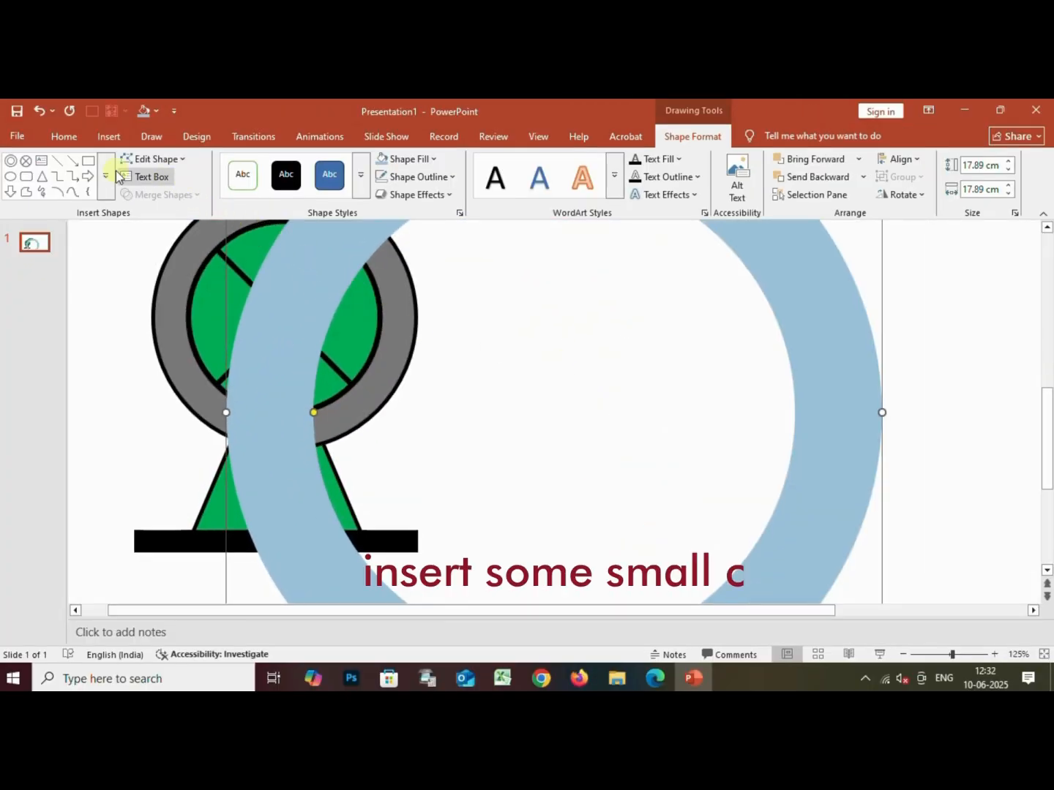
{"action": "left_click", "coordinate": [13, 173]}
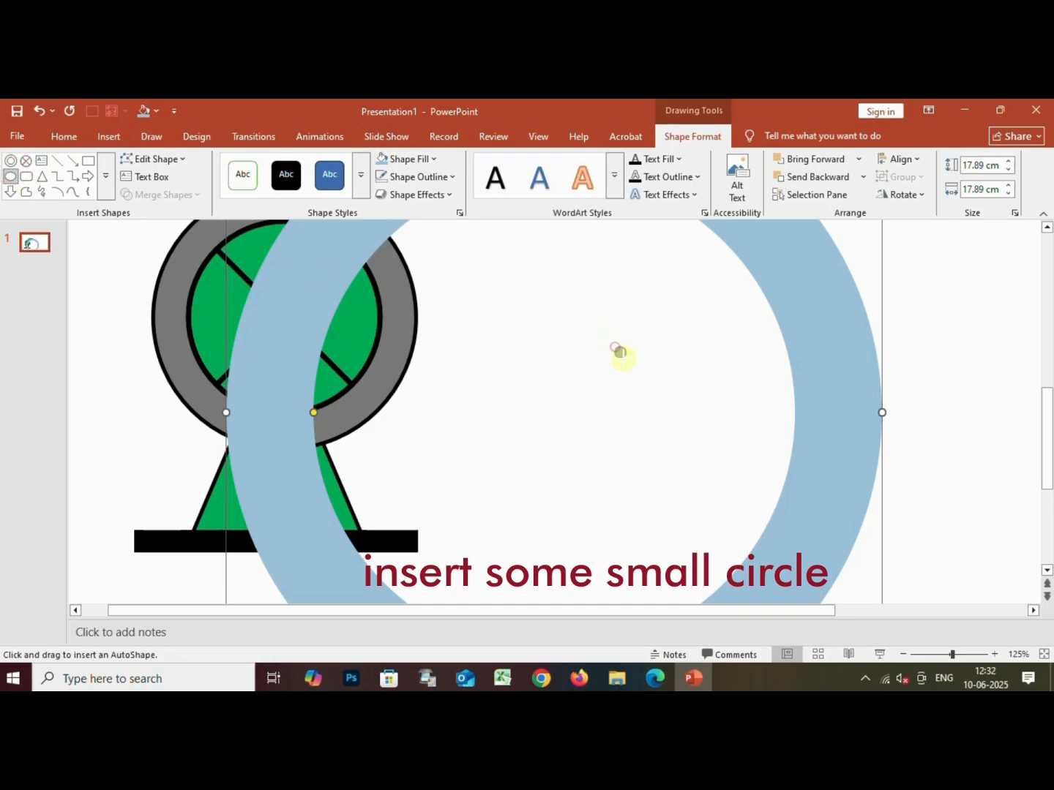
{"action": "left_click_drag", "start_coordinate": [615, 349], "coordinate": [632, 364]}
{"action": "key", "text": "ctrl+d"}
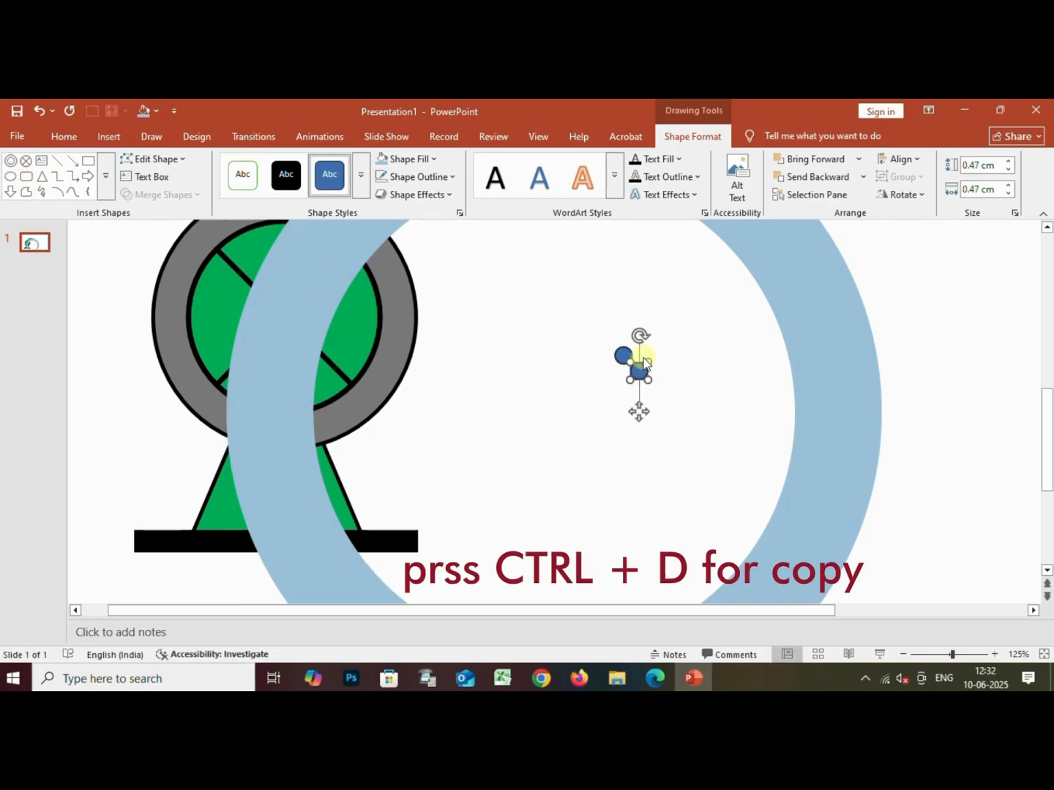
{"action": "key", "text": "ctrl+d"}
{"action": "key", "text": "ctrl+d"}
Resize and arrange the small circles into a tight cluster of varied sizes, adding further copies of about 0.38 × 0.42 cm
{"action": "left_click_drag", "start_coordinate": [649, 343], "coordinate": [645, 342]}
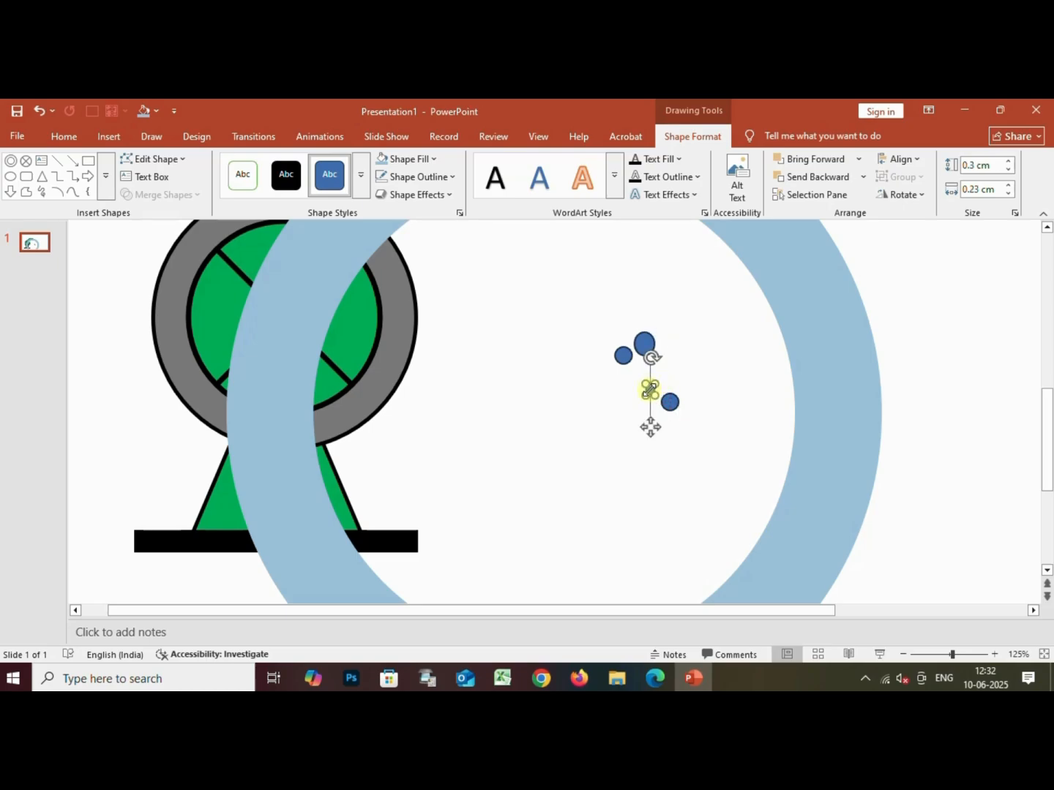
{"action": "left_click", "coordinate": [668, 401]}
{"action": "mouse_move", "coordinate": [678, 394]}
{"action": "left_mouse_down"}
{"action": "mouse_move", "coordinate": [689, 393]}
{"action": "mouse_move", "coordinate": [678, 396]}
{"action": "left_mouse_up"}
{"action": "left_click_drag", "start_coordinate": [672, 402], "coordinate": [656, 364]}
{"action": "key", "text": "ctrl+d"}
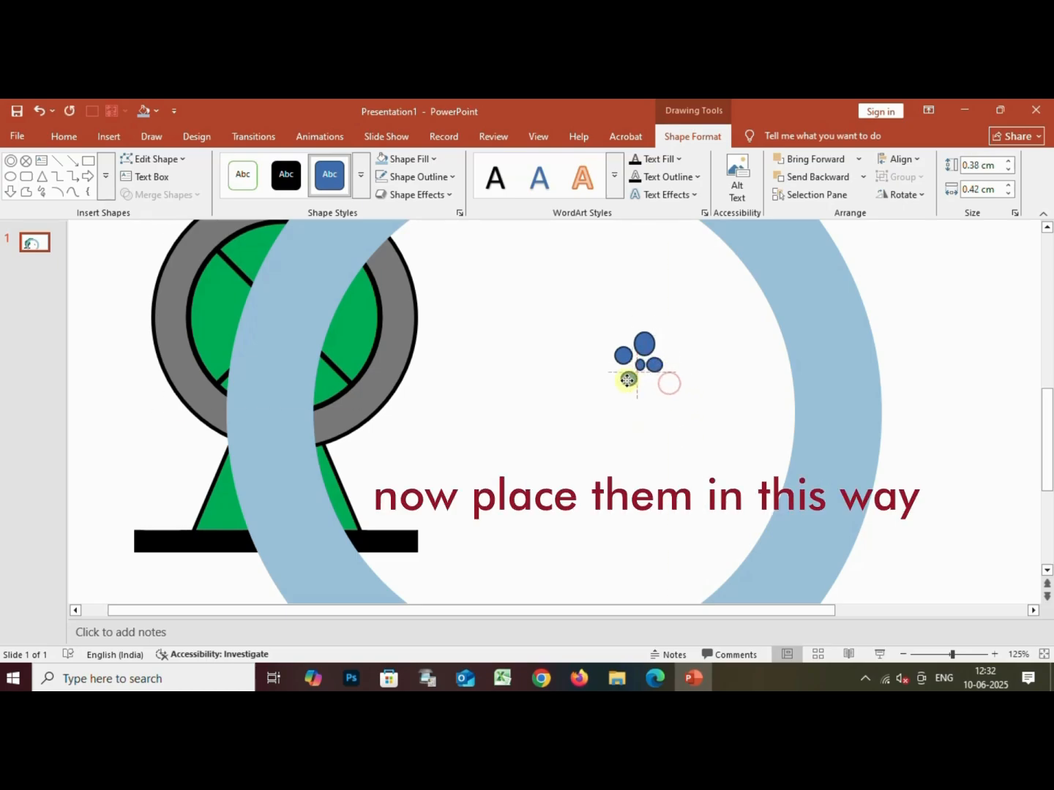
{"action": "key", "text": "ctrl+d"}
{"action": "left_click_drag", "start_coordinate": [598, 385], "coordinate": [658, 383]}
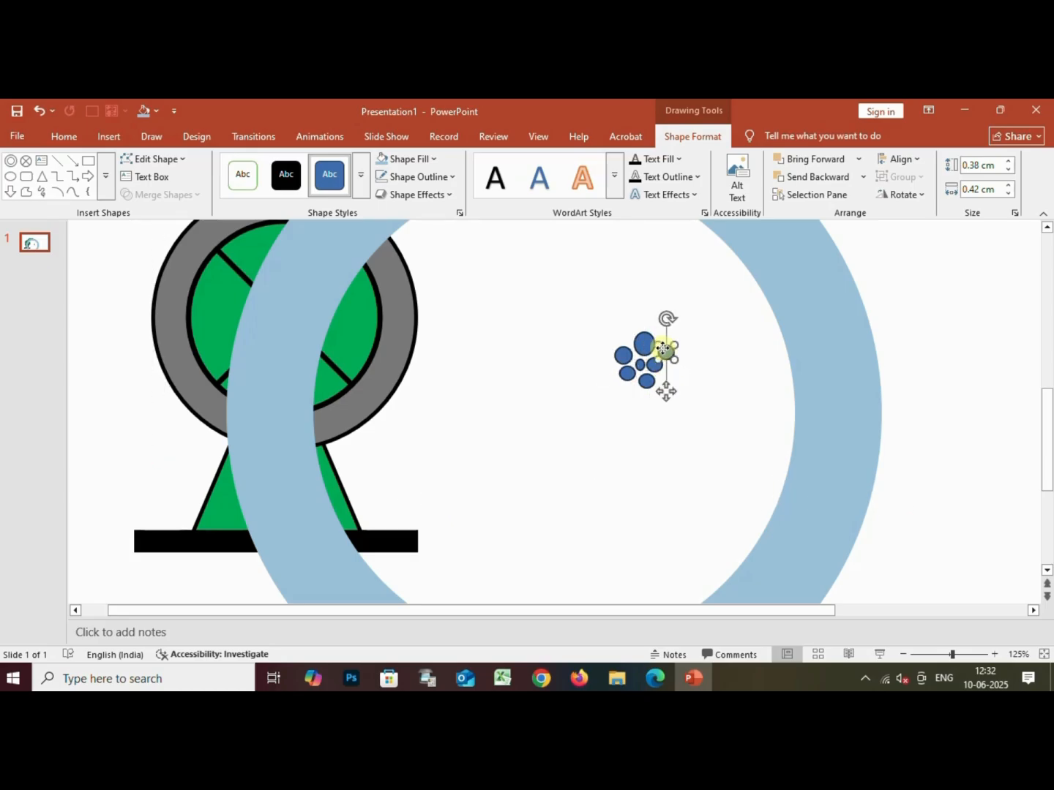
Fill all the small circles with white and set their outline to Blue, Accent 5, Lighter 40%
{"action": "left_click_drag", "start_coordinate": [612, 322], "coordinate": [708, 414]}
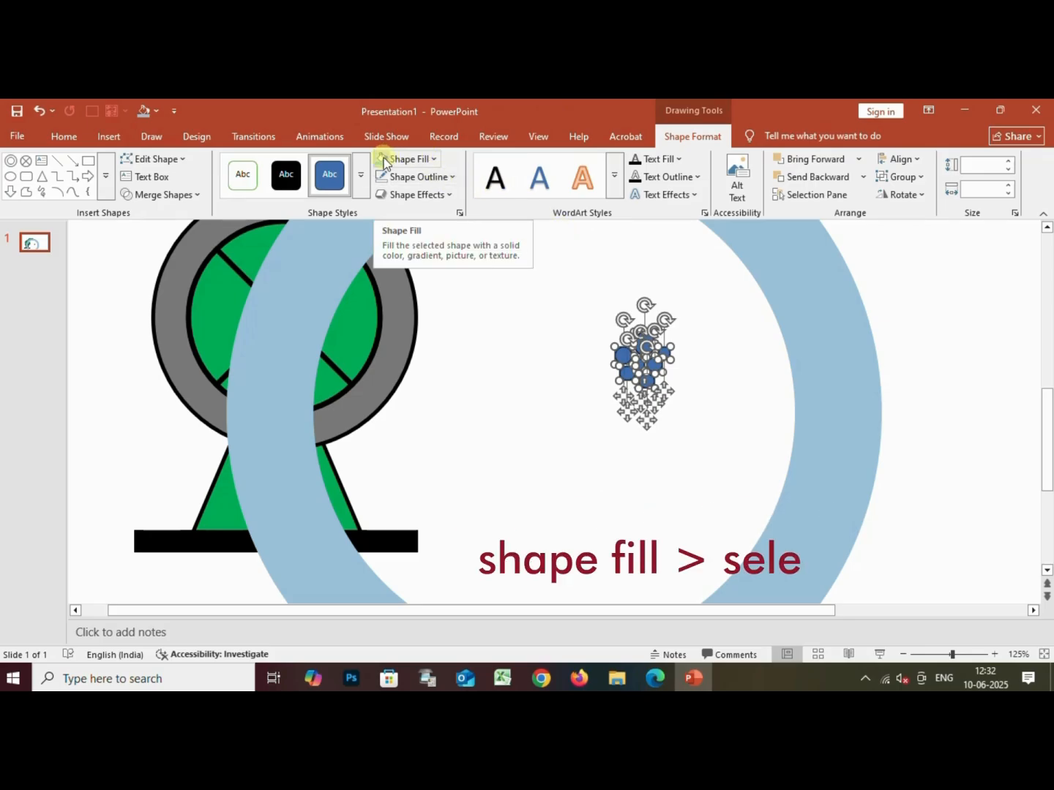
{"action": "left_click", "coordinate": [397, 162]}
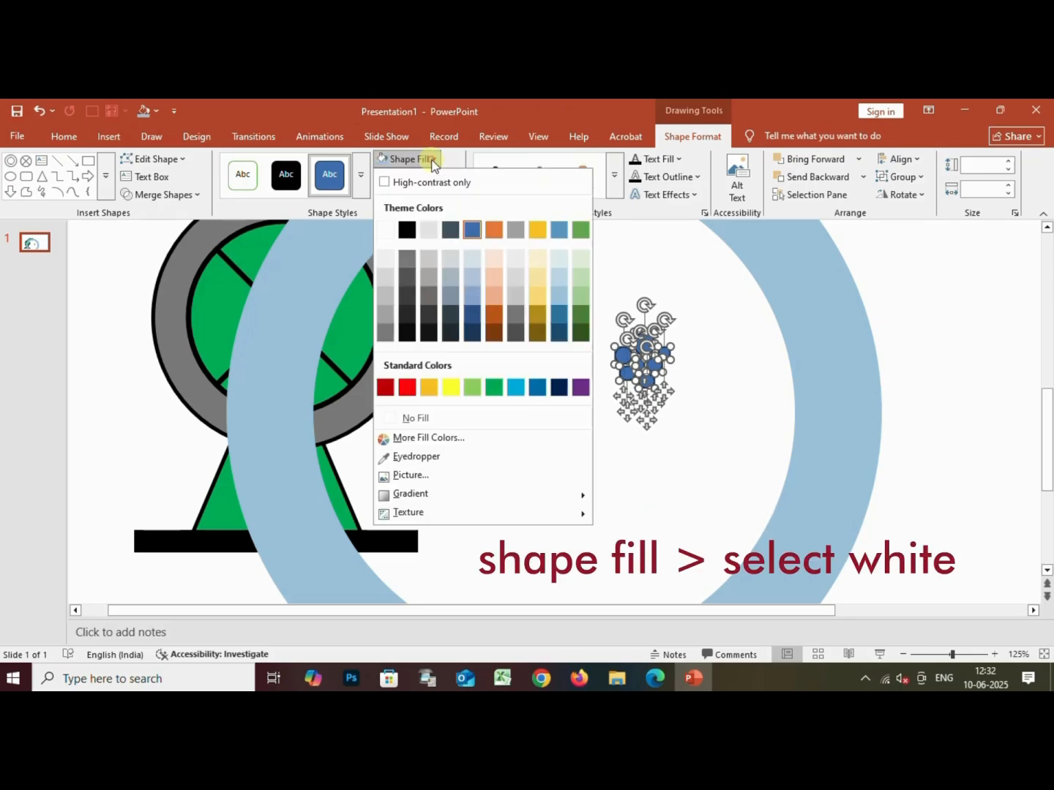
{"action": "left_click", "coordinate": [388, 230]}
{"action": "left_click", "coordinate": [447, 177]}
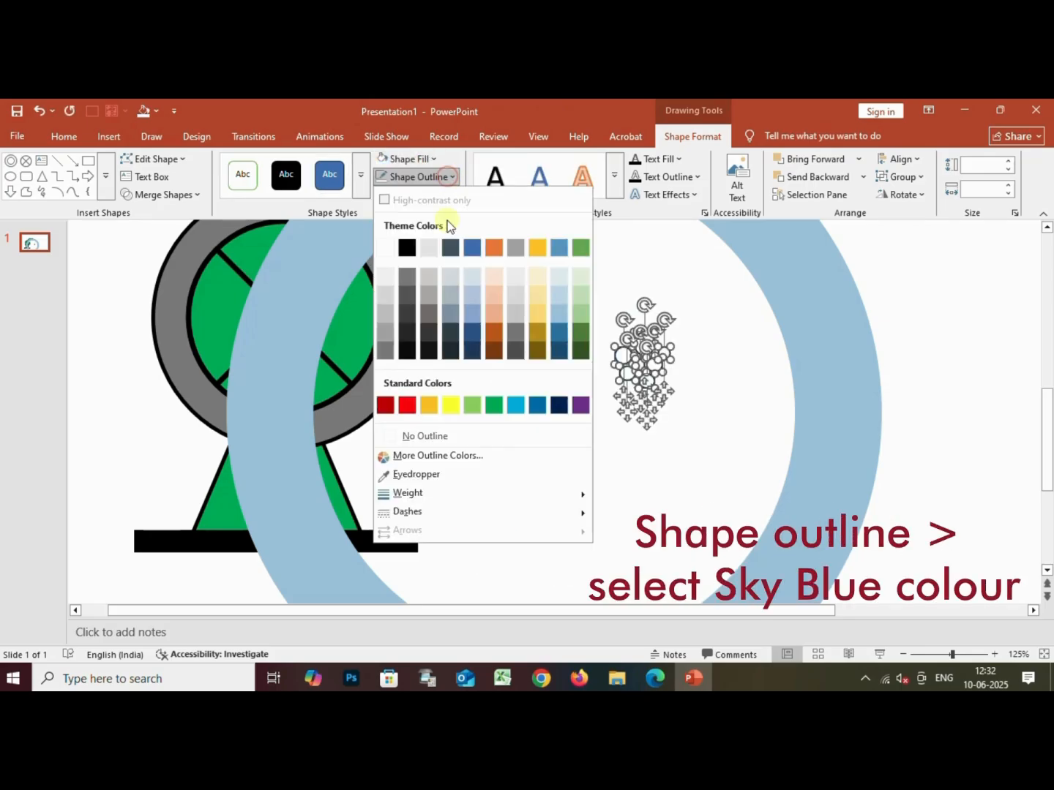
{"action": "left_click", "coordinate": [556, 316]}
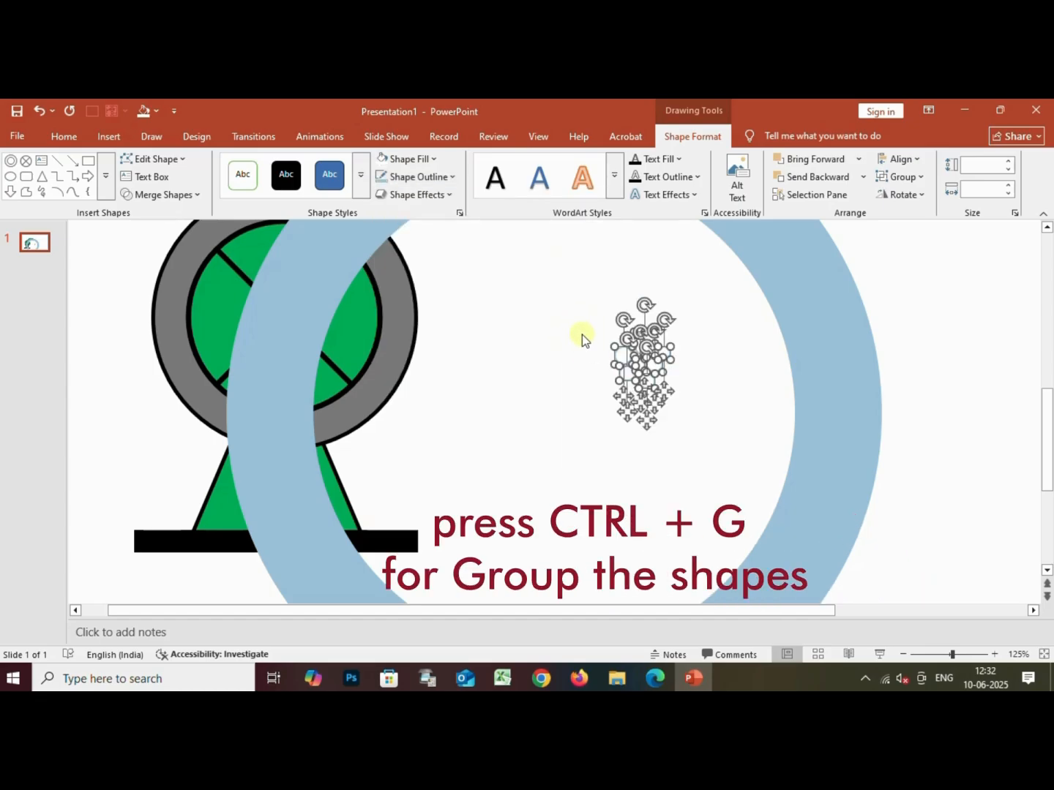
Group the small circles into one bubble cluster and place it on the right side of the blue ring
{"action": "key", "text": "ctrl+g"}
{"action": "left_click_drag", "start_coordinate": [641, 360], "coordinate": [805, 313]}
{"action": "scroll", "coordinate": [872, 414], "scroll_direction": "down", "scroll_amount": 3, "text": "ctrl"}
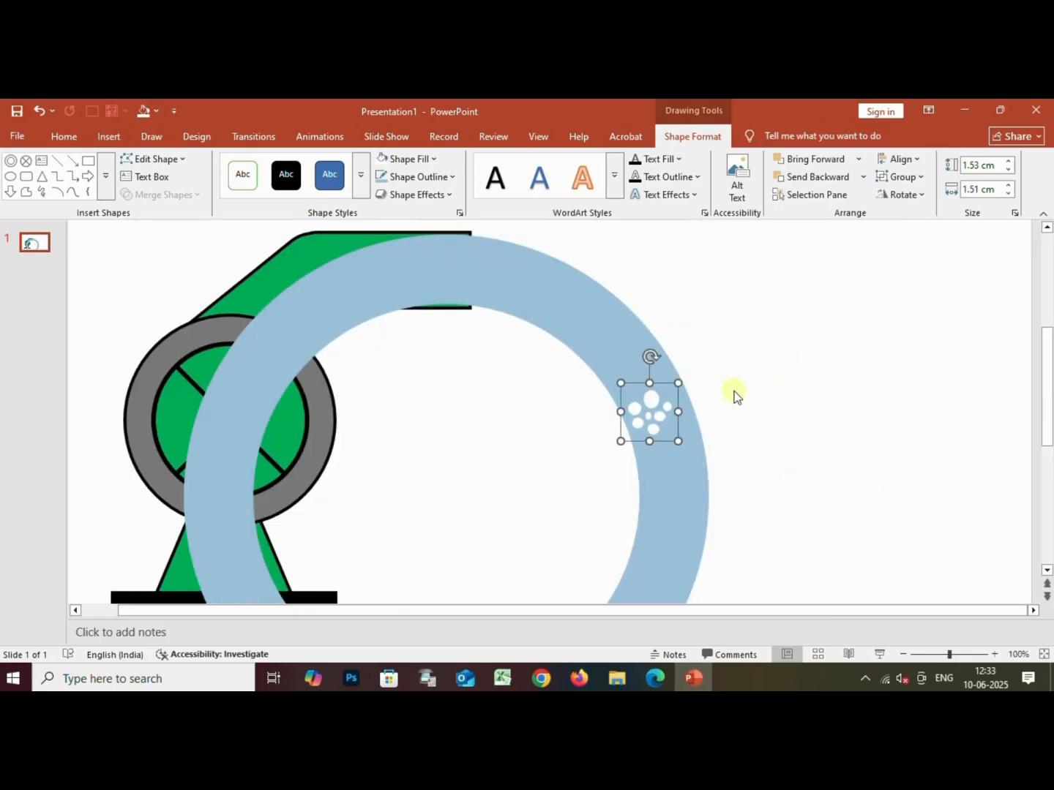
Duplicate the bubble cluster repeatedly along the ring's upper-right arc, with some copies enlarged to about 1.83 × 2.05 cm
{"action": "left_click_drag", "start_coordinate": [666, 415], "coordinate": [678, 440]}
{"action": "key", "text": "ctrl+d"}
{"action": "left_click_drag", "start_coordinate": [696, 488], "coordinate": [604, 334]}
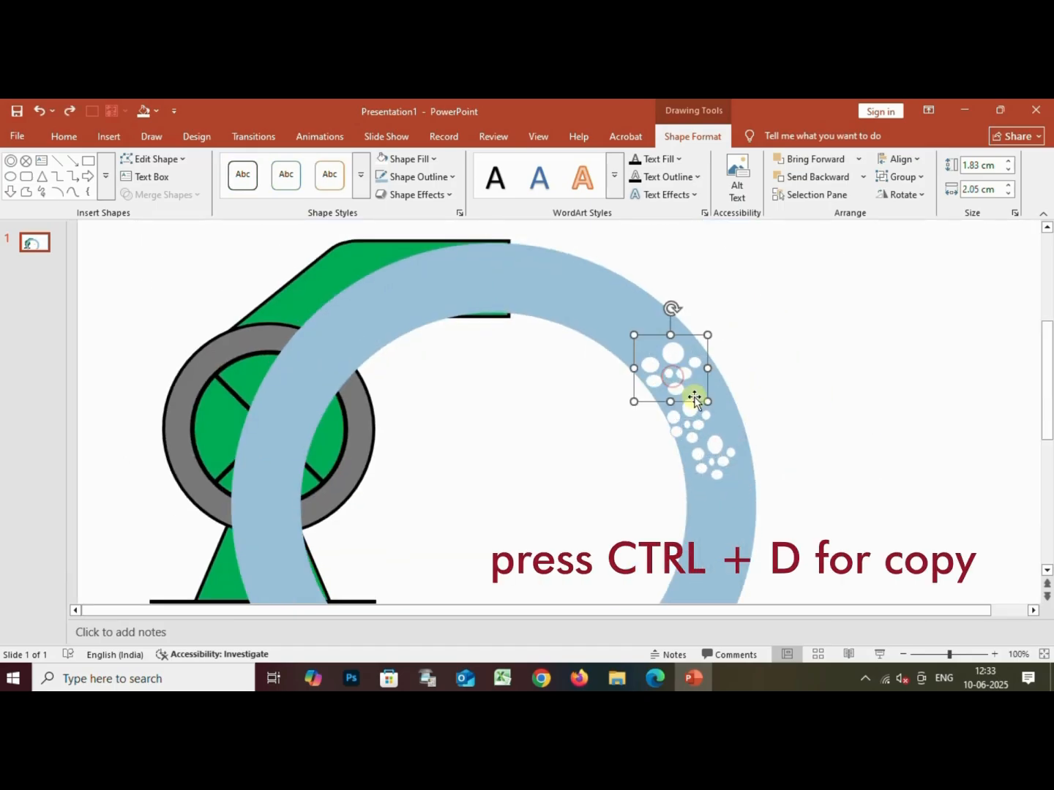
{"action": "key", "text": "ctrl+d"}
{"action": "left_click_drag", "start_coordinate": [682, 386], "coordinate": [515, 280]}
{"action": "key", "text": "ctrl+d"}
{"action": "key", "text": "ctrl+d"}
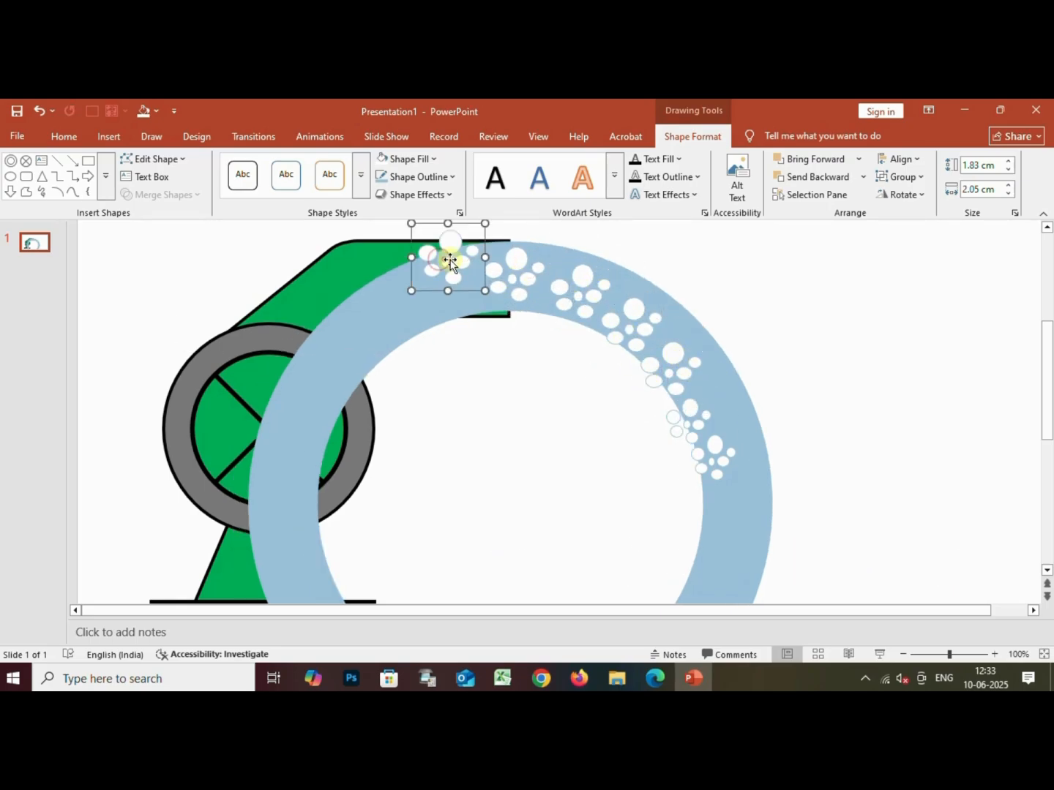
{"action": "left_click_drag", "start_coordinate": [449, 261], "coordinate": [732, 507]}
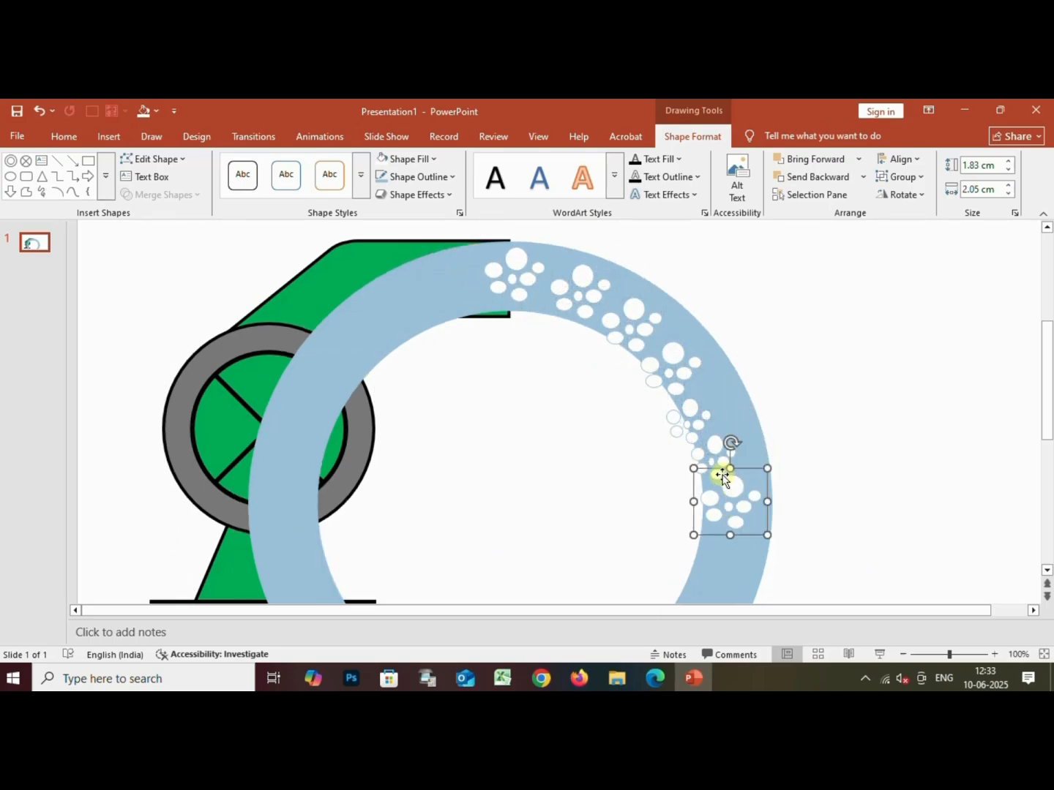
Reposition the bubble clusters on the ring's right side so they lie evenly within the blue band
{"action": "left_click_drag", "start_coordinate": [715, 451], "coordinate": [711, 409]}
{"action": "left_click", "coordinate": [687, 419]}
{"action": "left_click", "coordinate": [692, 430]}
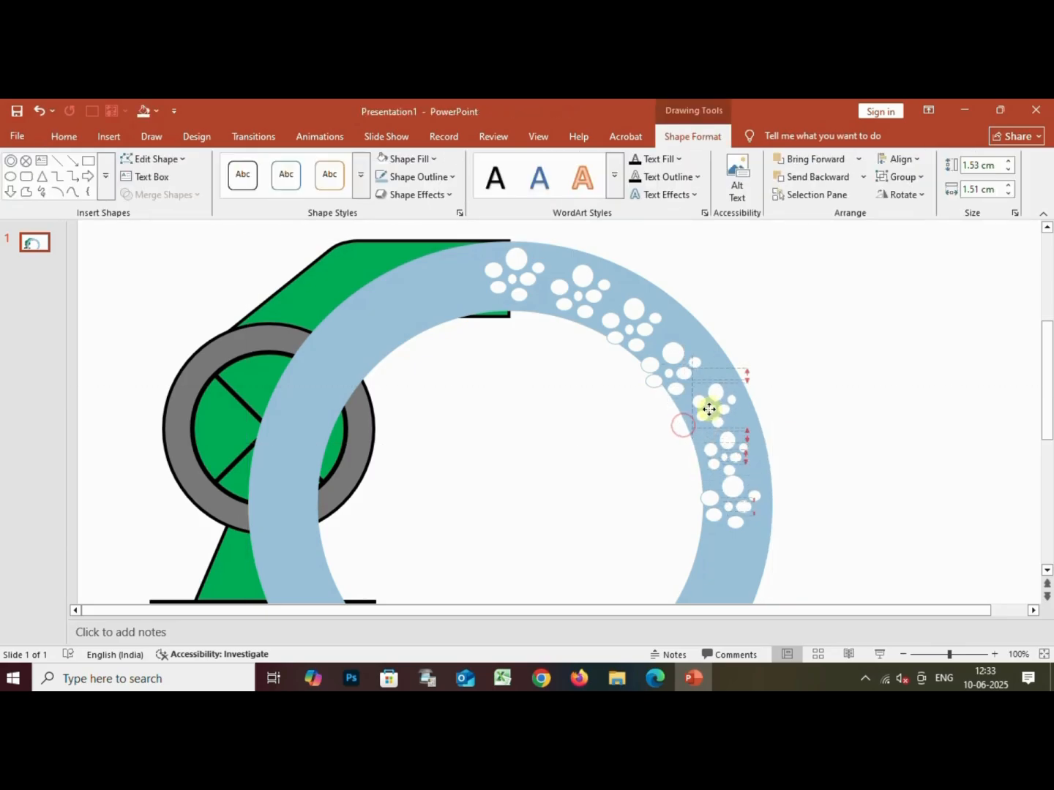
{"action": "left_click_drag", "start_coordinate": [711, 409], "coordinate": [708, 412]}
{"action": "left_click_drag", "start_coordinate": [676, 370], "coordinate": [678, 367]}
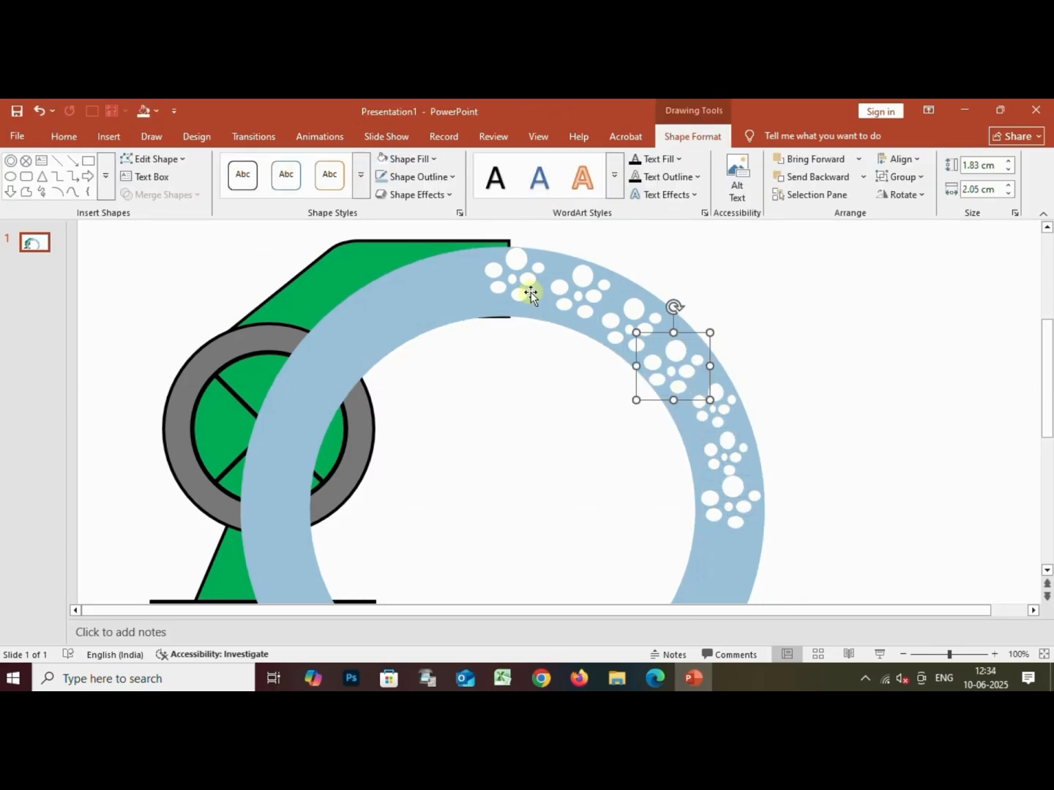
Add more copies of the large bubble cluster along the ring's lower-right arc, continuing just past its bottom
{"action": "left_click_drag", "start_coordinate": [531, 294], "coordinate": [723, 565]}
{"action": "key", "text": "ctrl+d"}
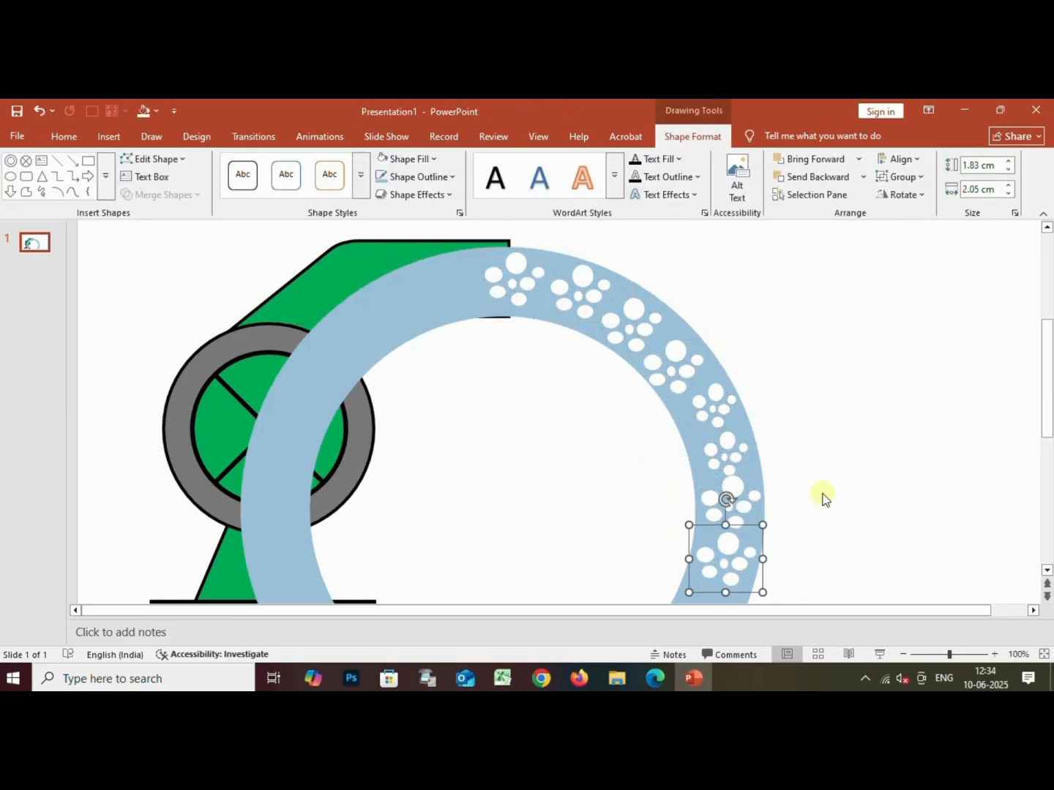
{"action": "scroll", "coordinate": [823, 499], "scroll_direction": "down", "scroll_amount": 4}
{"action": "key", "text": "ctrl+d"}
{"action": "left_click_drag", "start_coordinate": [691, 297], "coordinate": [653, 346]}
{"action": "scroll", "coordinate": [893, 403], "scroll_direction": "down", "scroll_amount": 3, "text": "ctrl"}
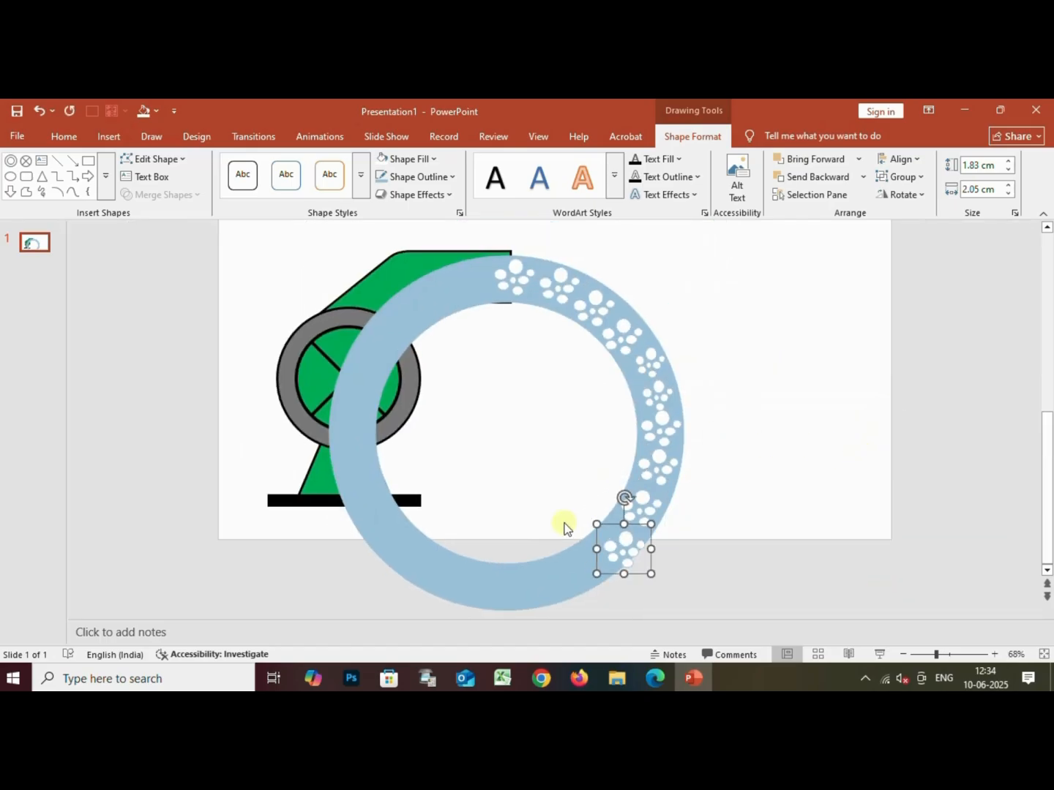
{"action": "left_click_drag", "start_coordinate": [621, 539], "coordinate": [521, 588]}
{"action": "key", "text": "ctrl+d"}
{"action": "key", "text": "ctrl+d"}
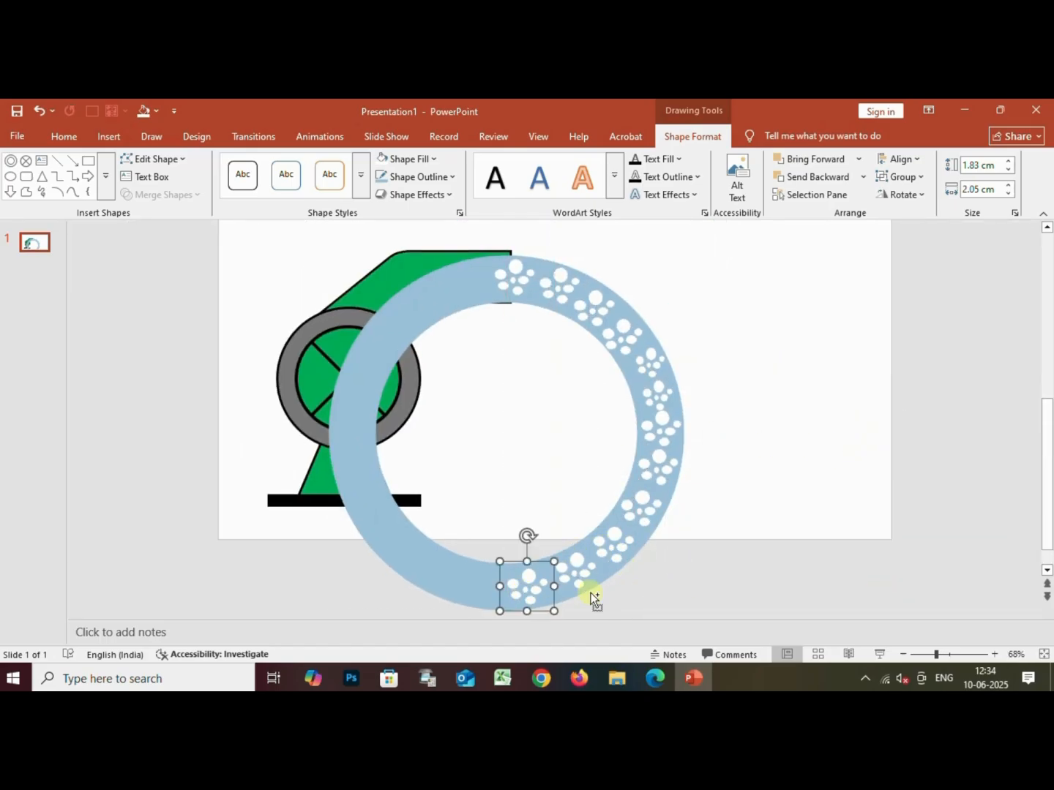
{"action": "key", "text": "ctrl+d"}
{"action": "left_click_drag", "start_coordinate": [465, 612], "coordinate": [480, 586]}
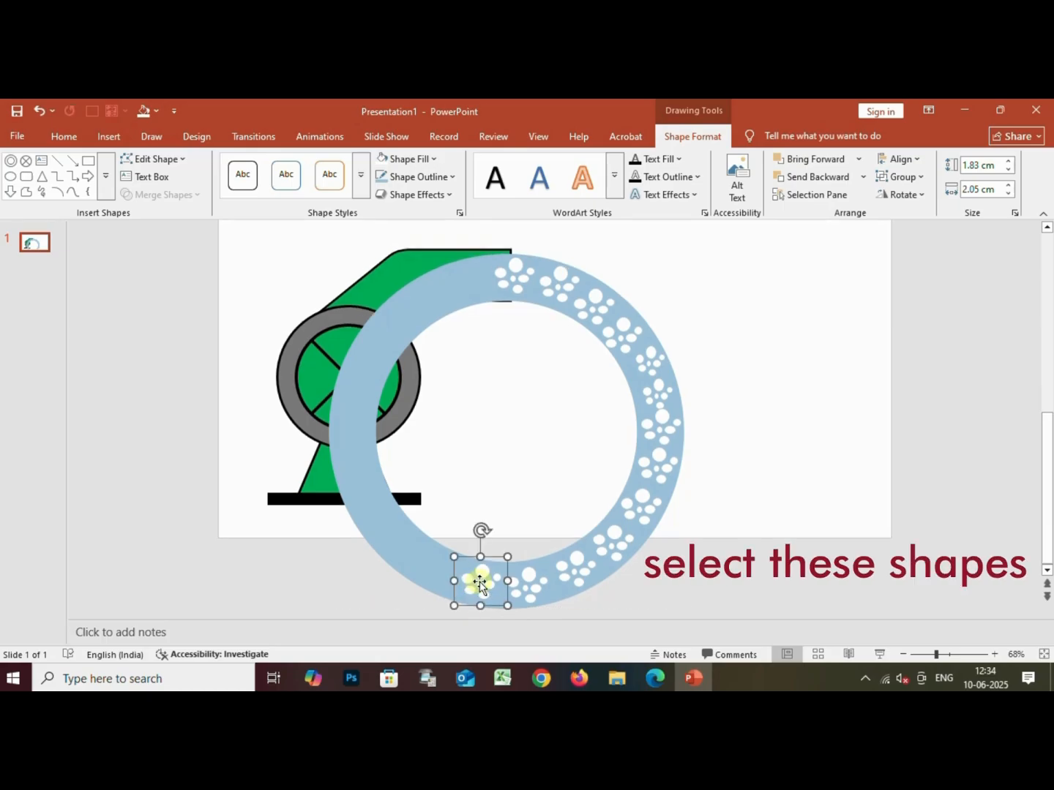
Group all the bubble clusters on the ring's right half and place a duplicate of the group beside the ring
{"action": "left_click_drag", "start_coordinate": [479, 237], "coordinate": [701, 616]}
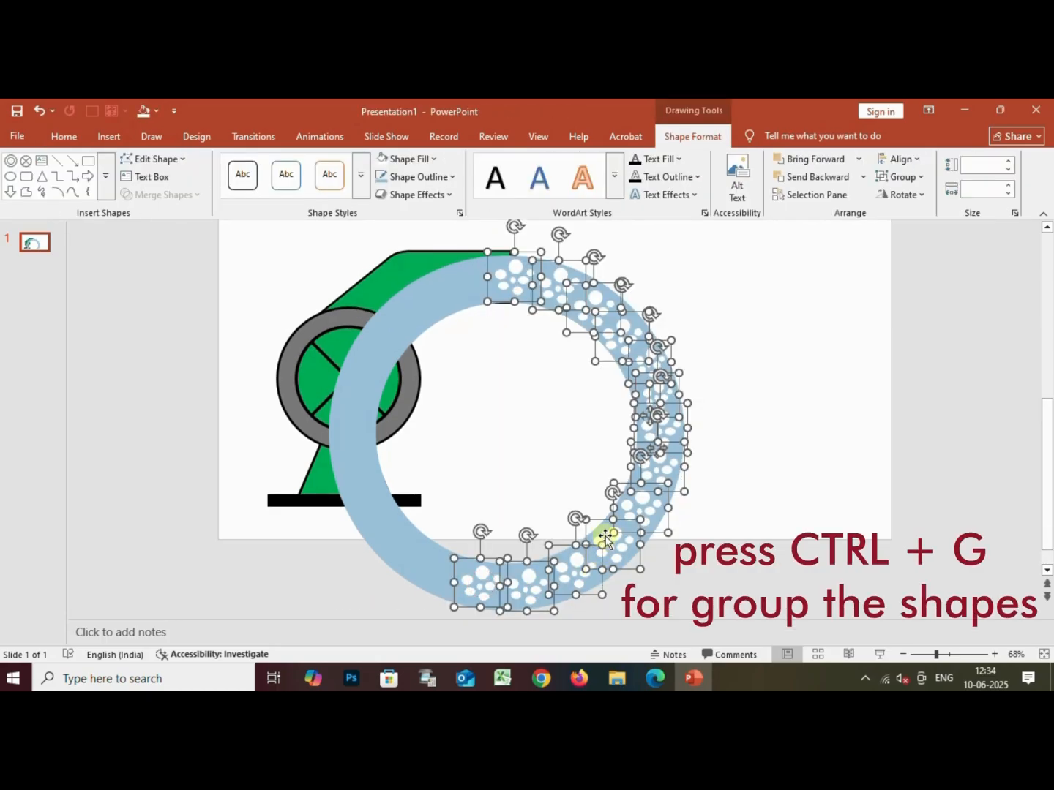
{"action": "key", "text": "ctrl+g"}
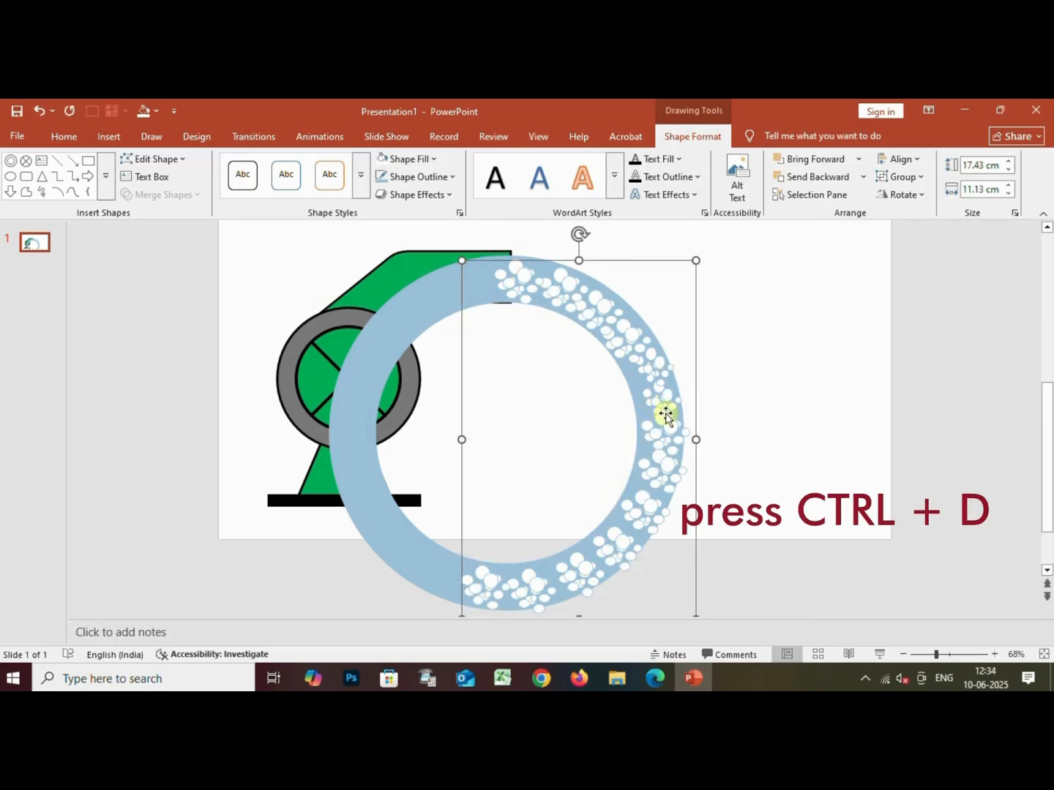
{"action": "left_click_drag", "start_coordinate": [664, 415], "coordinate": [832, 408]}
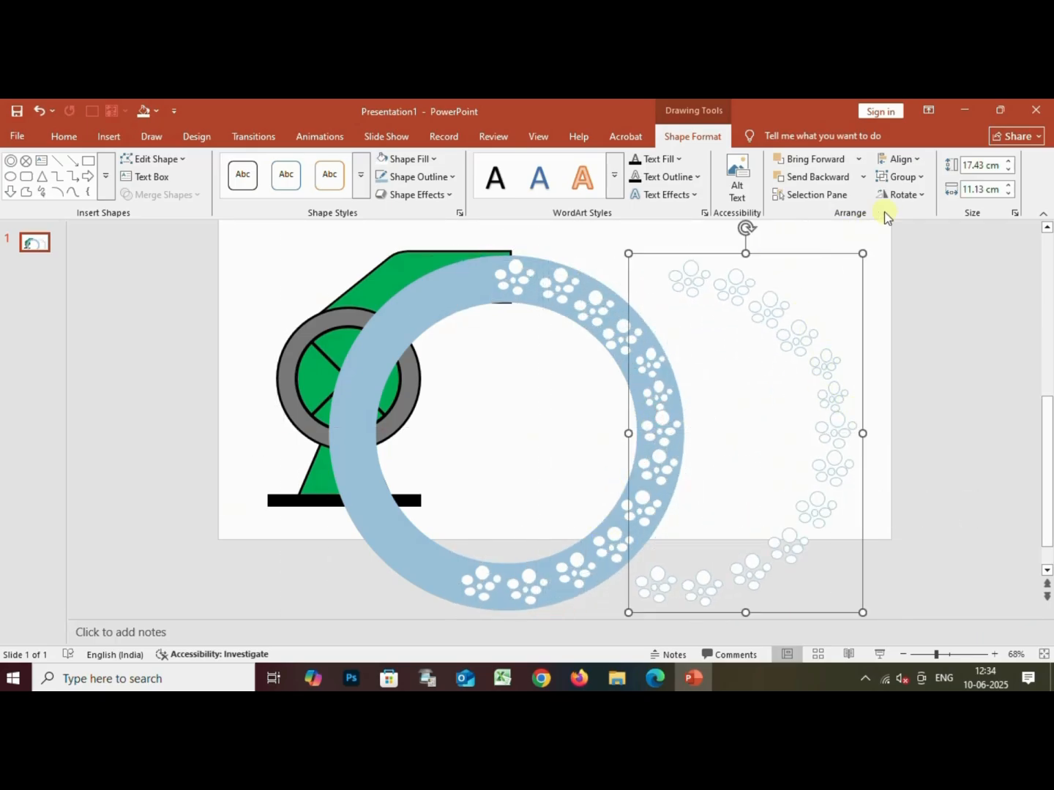
Flip the duplicated bubble group horizontally and place it over the ring's left half
{"action": "left_click", "coordinate": [900, 196]}
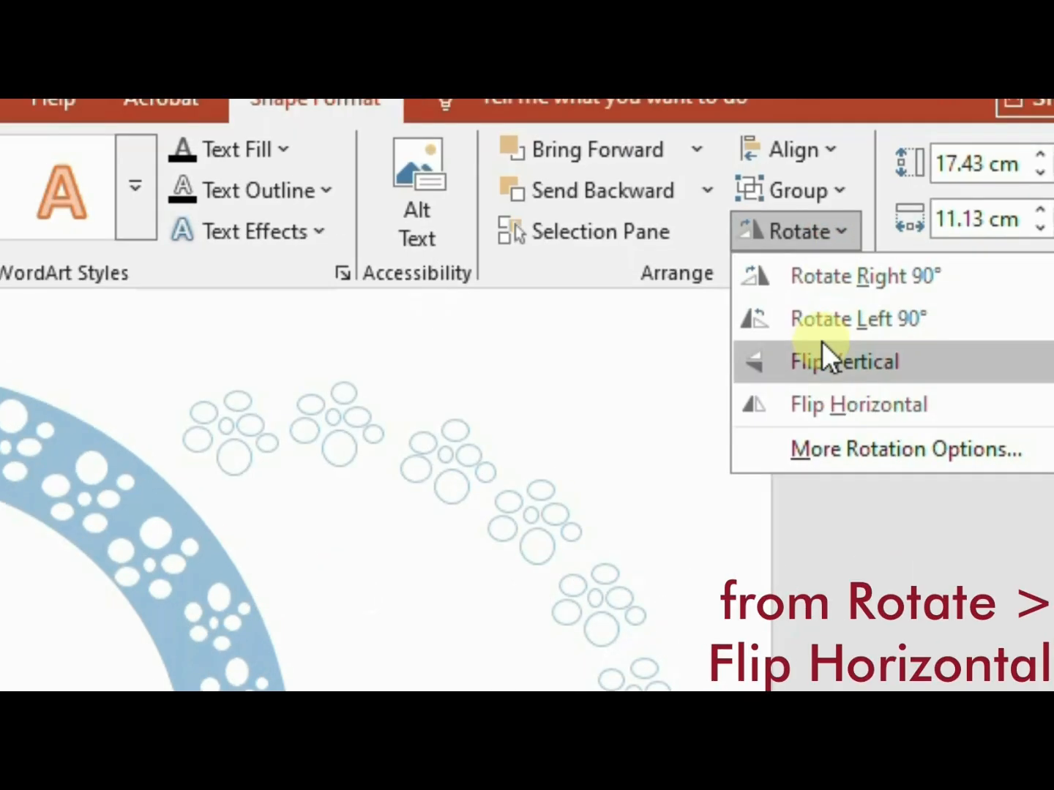
{"action": "left_click", "coordinate": [827, 404]}
{"action": "left_click_drag", "start_coordinate": [699, 534], "coordinate": [344, 530]}
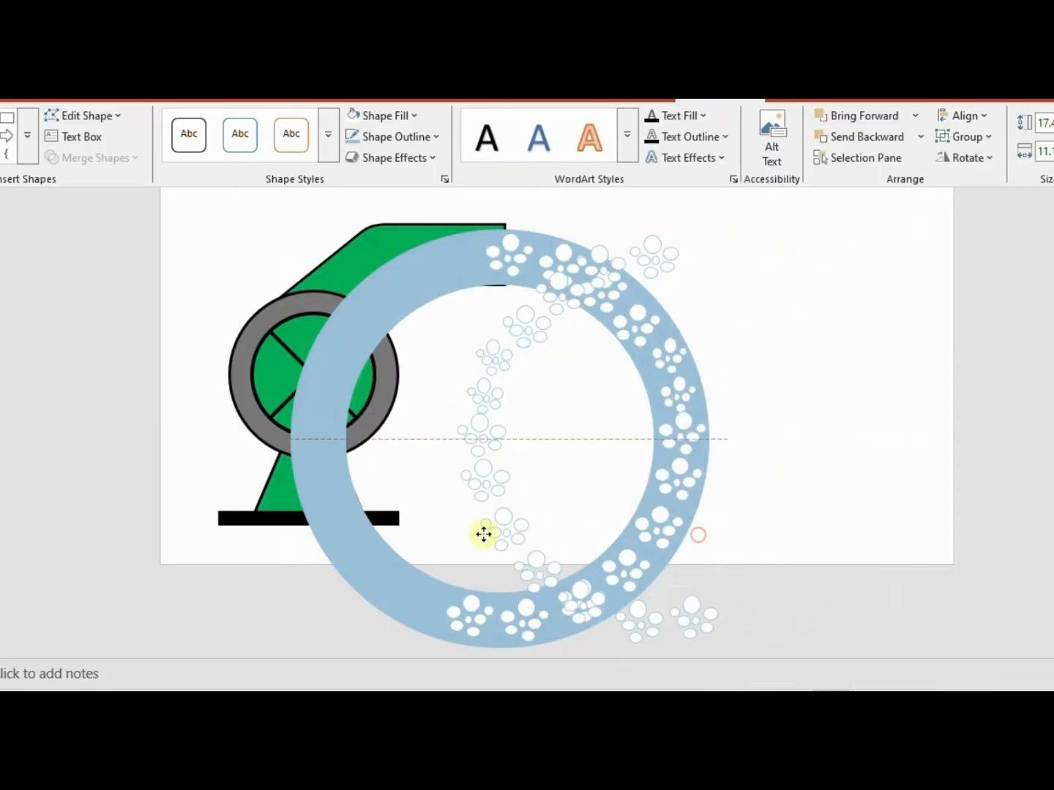
Group the blue ring with both bubble halves and shift the group slightly to the right over the pump
{"action": "left_click", "coordinate": [439, 570]}
{"action": "left_click", "coordinate": [377, 308]}
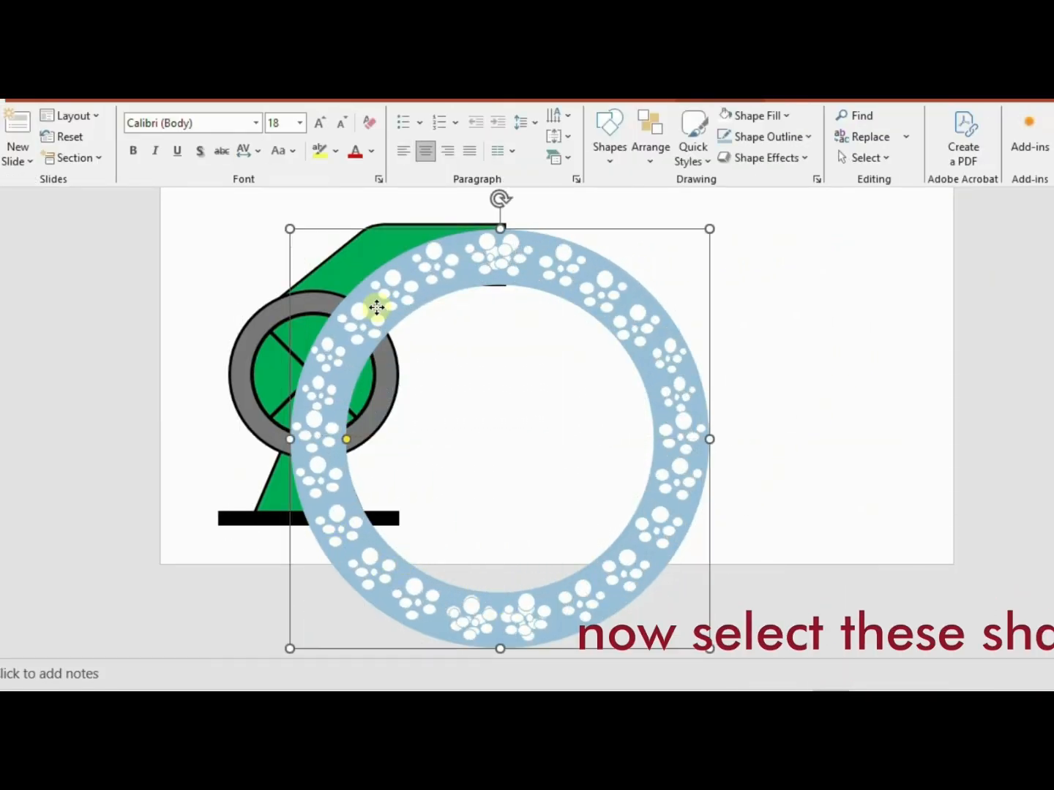
{"action": "left_click", "coordinate": [341, 359], "text": "shift"}
{"action": "left_click", "coordinate": [628, 323], "text": "shift"}
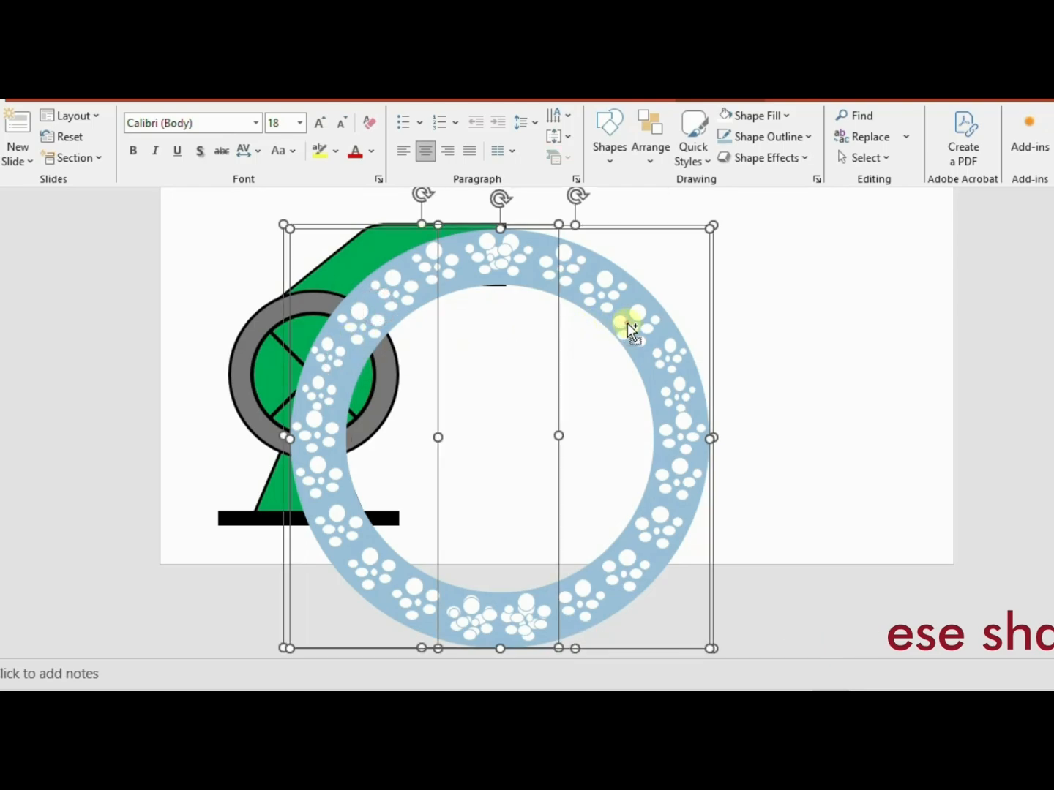
{"action": "key", "text": "ctrl+g"}
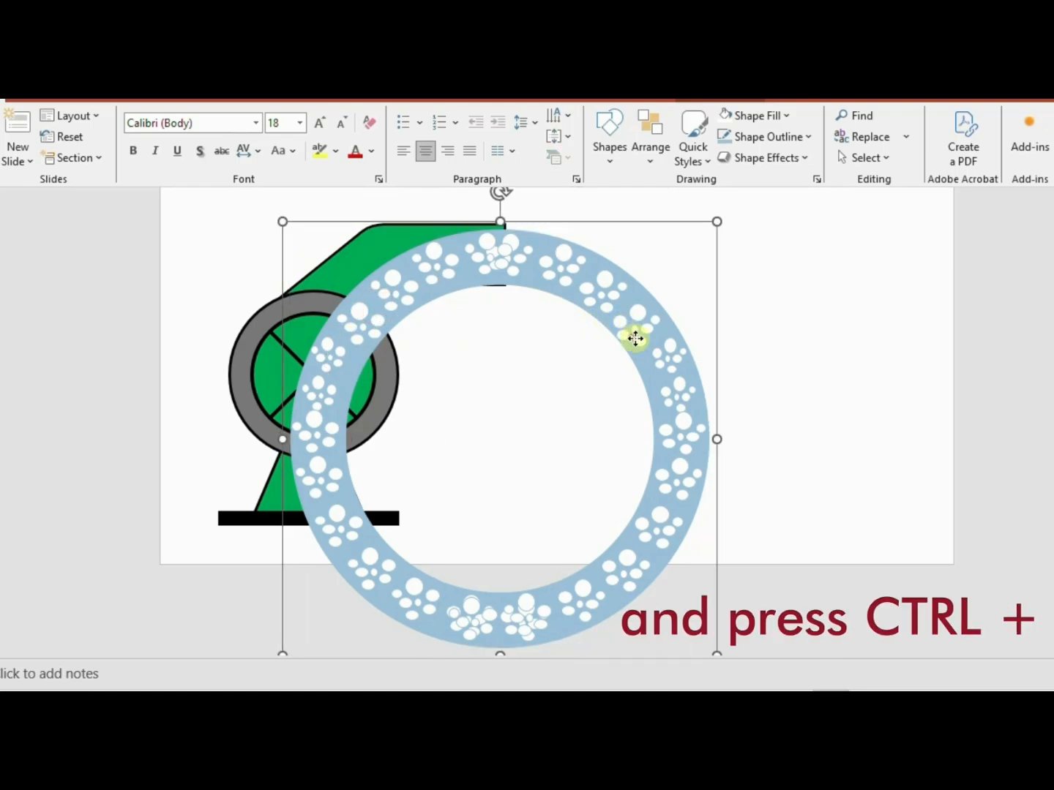
{"action": "left_click_drag", "start_coordinate": [633, 333], "coordinate": [654, 338]}
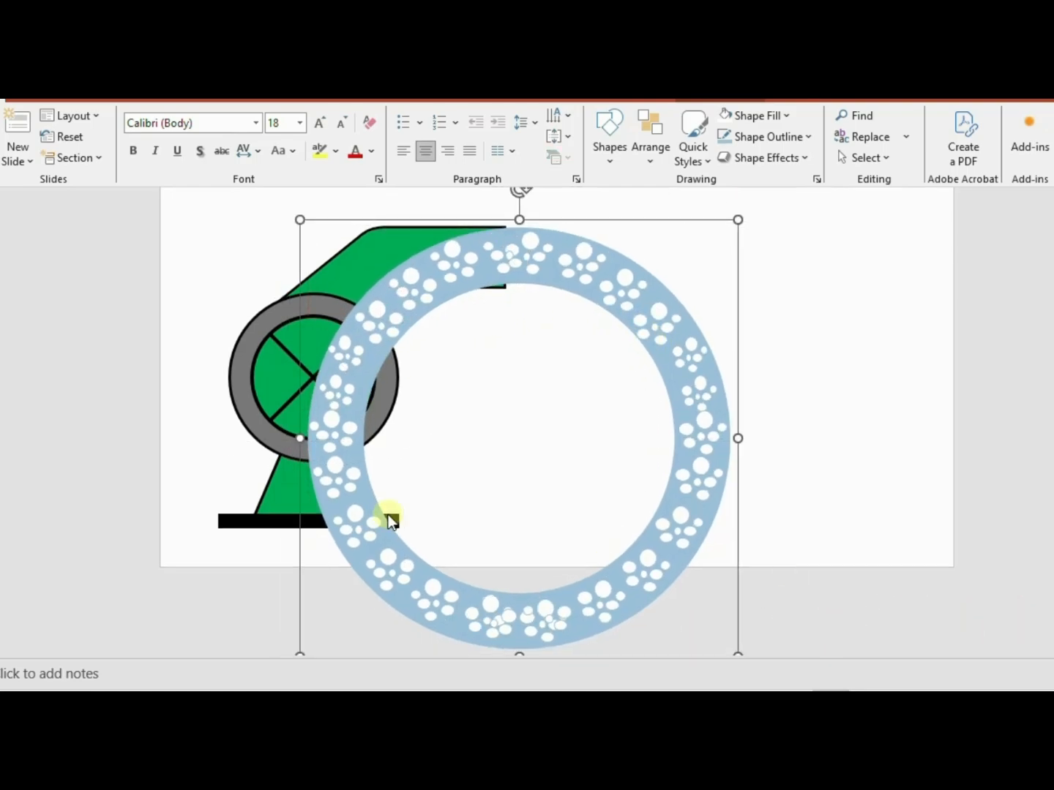
Insert a rectangle about 2.54 cm high across the full slide width, directly below the pump's black base
{"action": "left_click", "coordinate": [44, 97]}
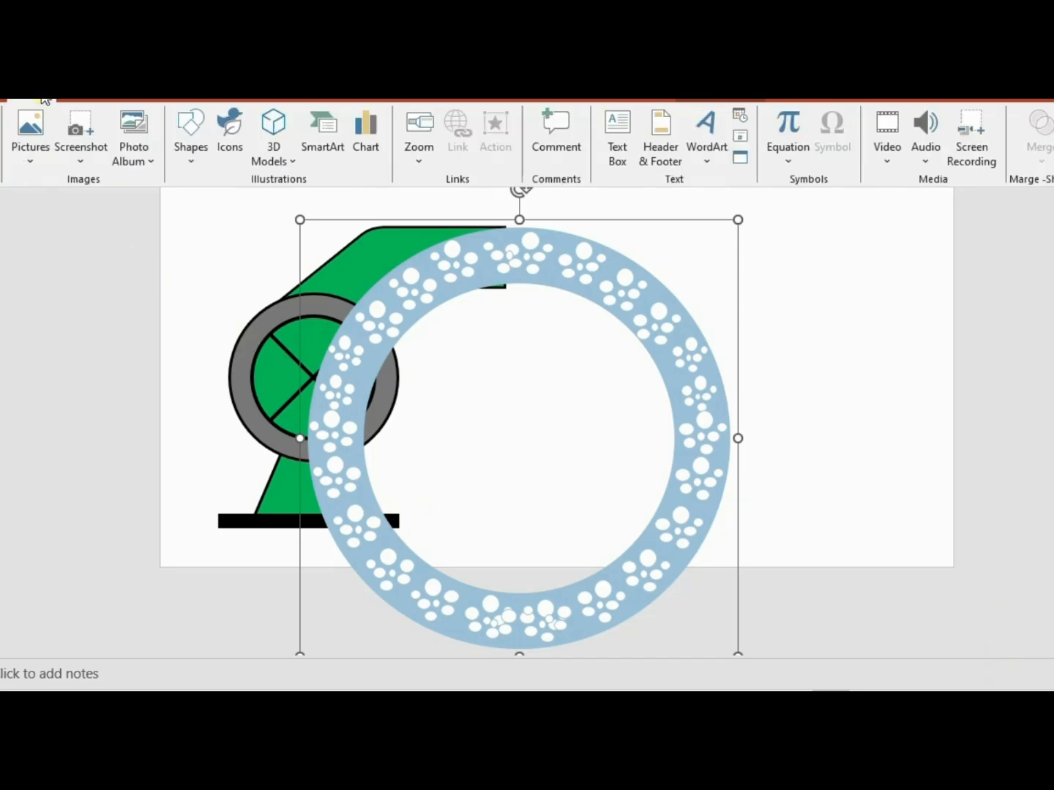
{"action": "left_click", "coordinate": [201, 157]}
{"action": "left_click", "coordinate": [300, 201]}
{"action": "left_click_drag", "start_coordinate": [160, 512], "coordinate": [954, 581]}
{"action": "left_click_drag", "start_coordinate": [790, 562], "coordinate": [781, 565]}
Fill the wide ground rectangle with dark orange and remove its outline
{"action": "left_click", "coordinate": [410, 115]}
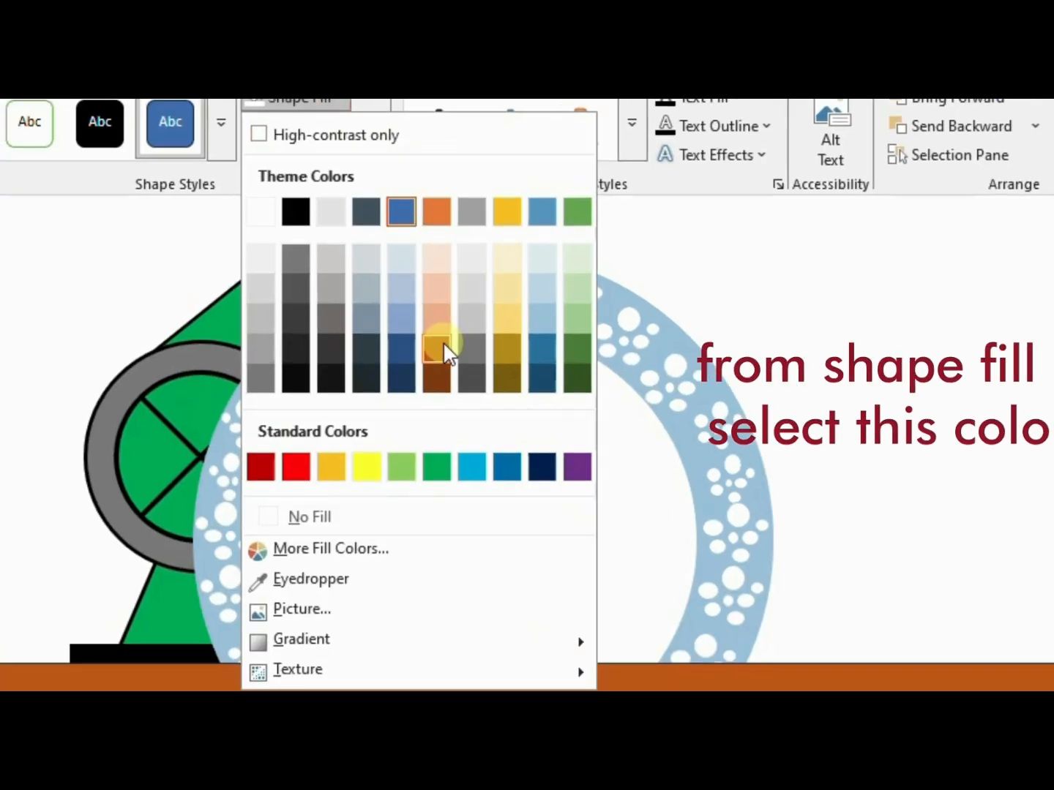
{"action": "left_click", "coordinate": [438, 351]}
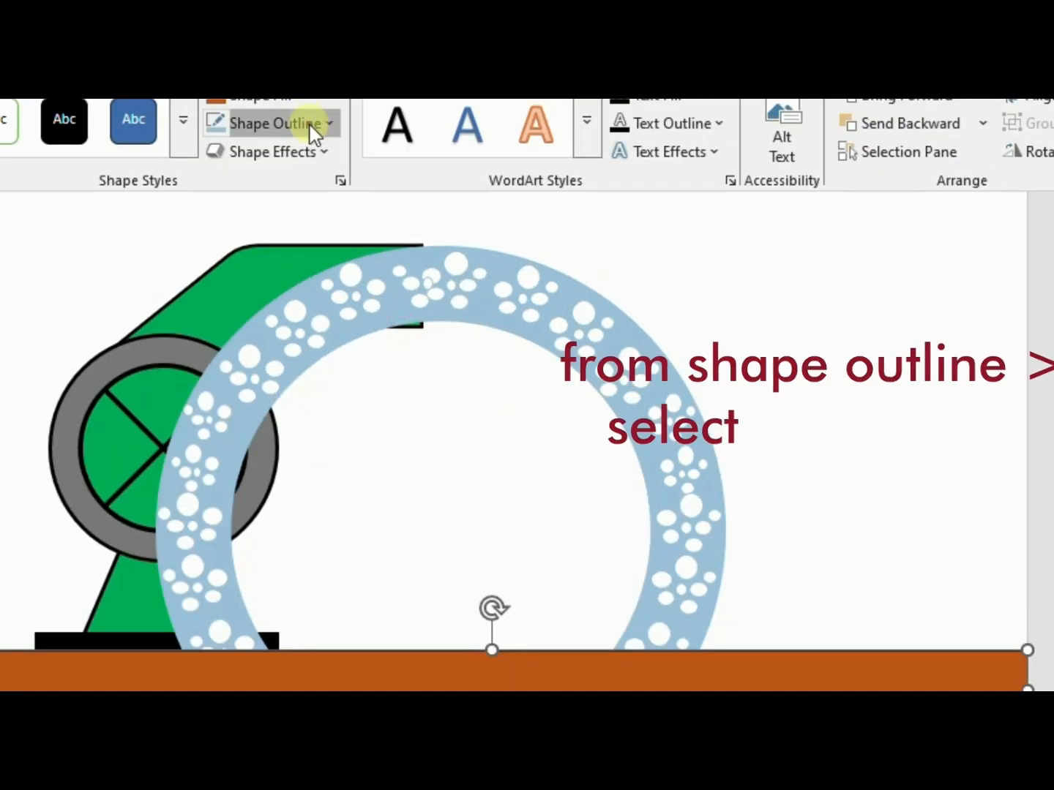
{"action": "left_click", "coordinate": [313, 131]}
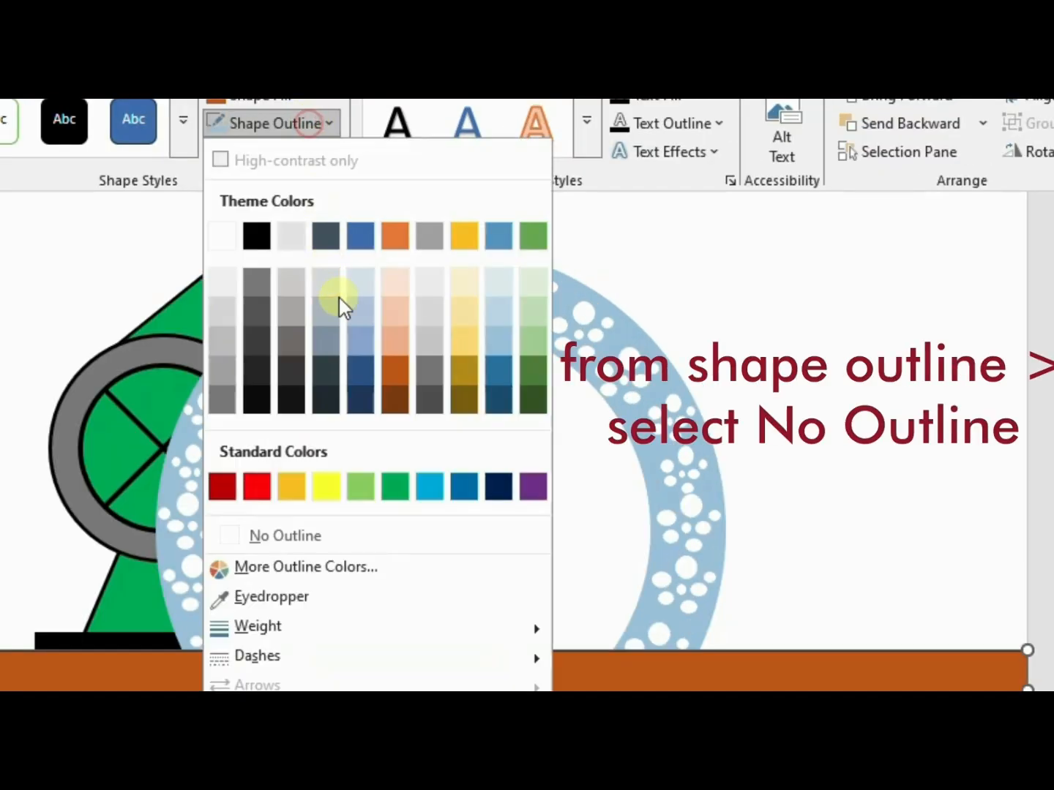
{"action": "left_click", "coordinate": [333, 541]}
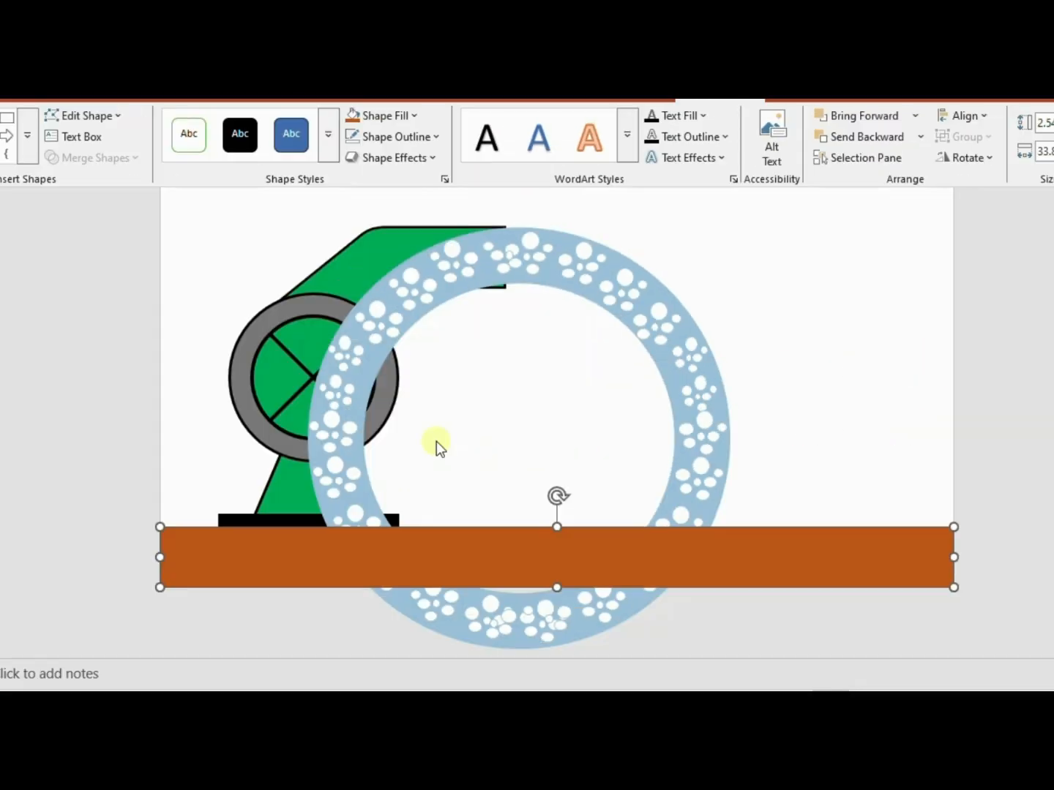
Insert a rectangle about 14.17 cm high and 14.73 cm wide over the pump and the ring's left half, without an outline
{"action": "left_click", "coordinate": [7, 116]}
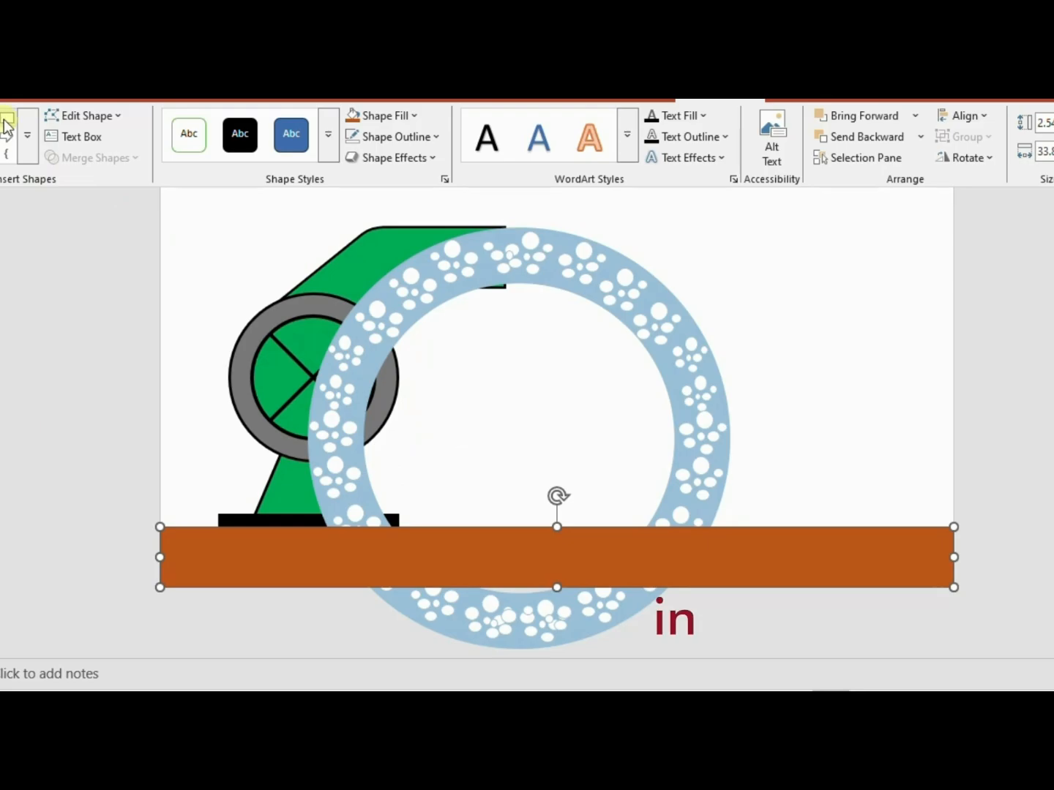
{"action": "mouse_move", "coordinate": [162, 195]}
{"action": "left_mouse_down"}
{"action": "mouse_move", "coordinate": [341, 339]}
{"action": "mouse_move", "coordinate": [506, 529]}
{"action": "left_mouse_up"}
{"action": "left_click", "coordinate": [436, 137]}
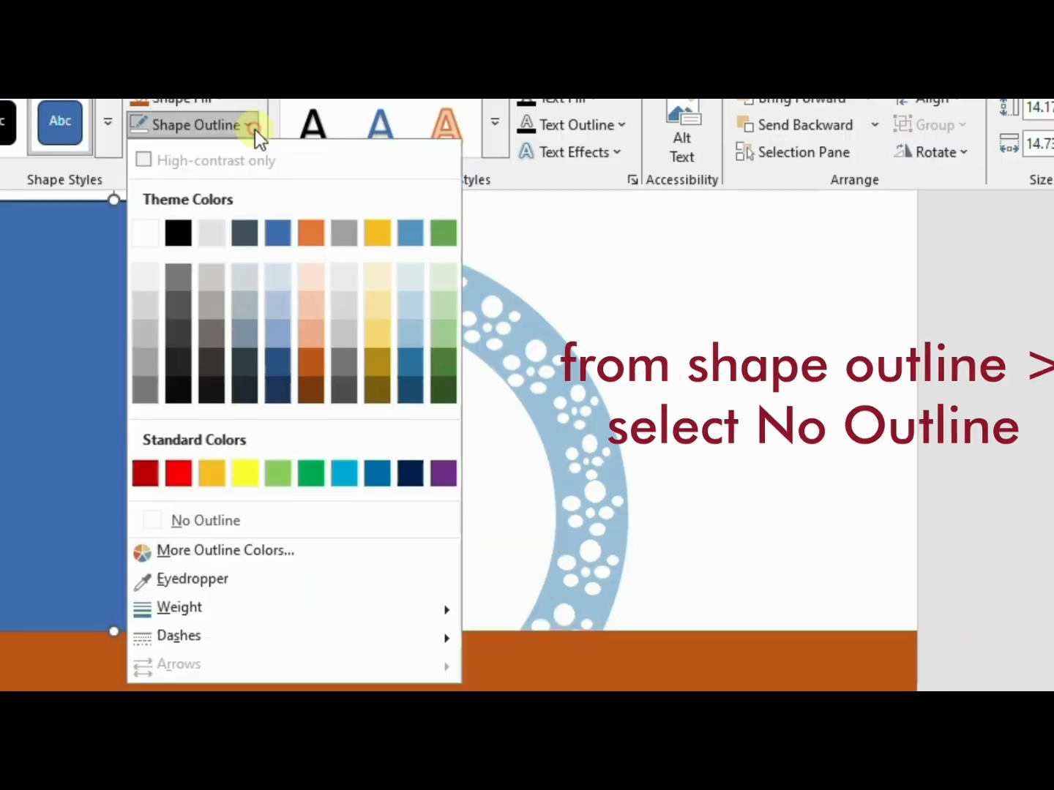
{"action": "left_click", "coordinate": [254, 523]}
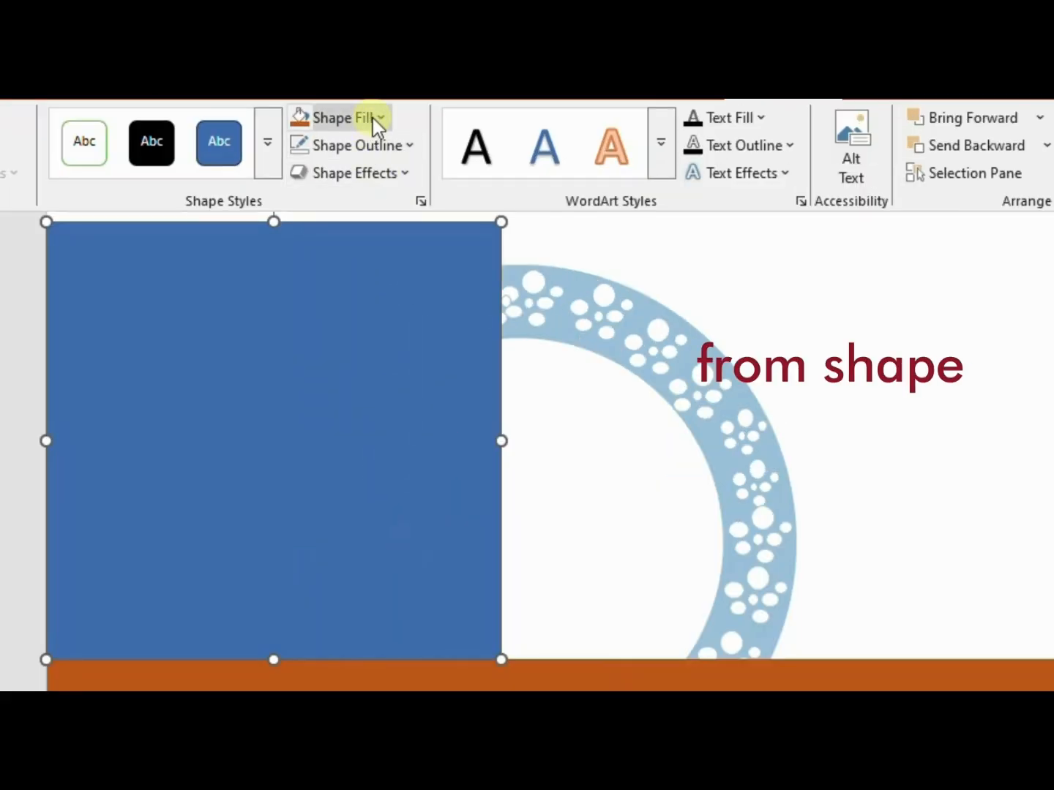
Fill the covering rectangle with white and send it to the back, behind the pump and ring
{"action": "left_click", "coordinate": [373, 119]}
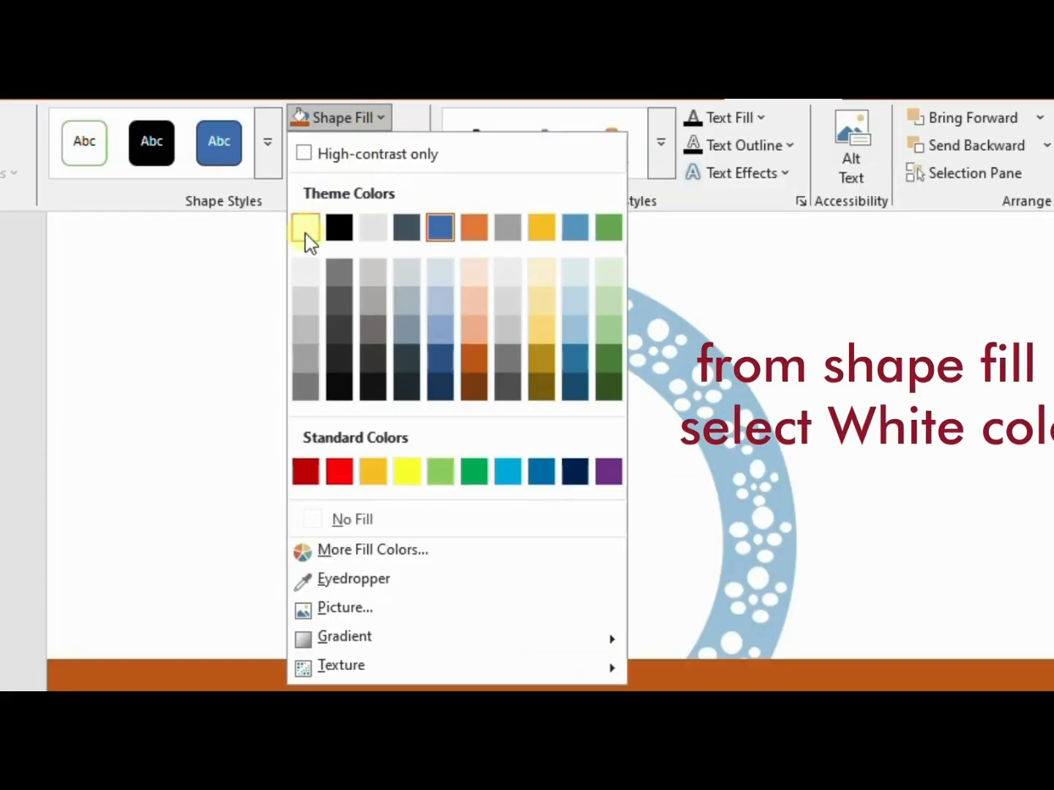
{"action": "left_click", "coordinate": [306, 228]}
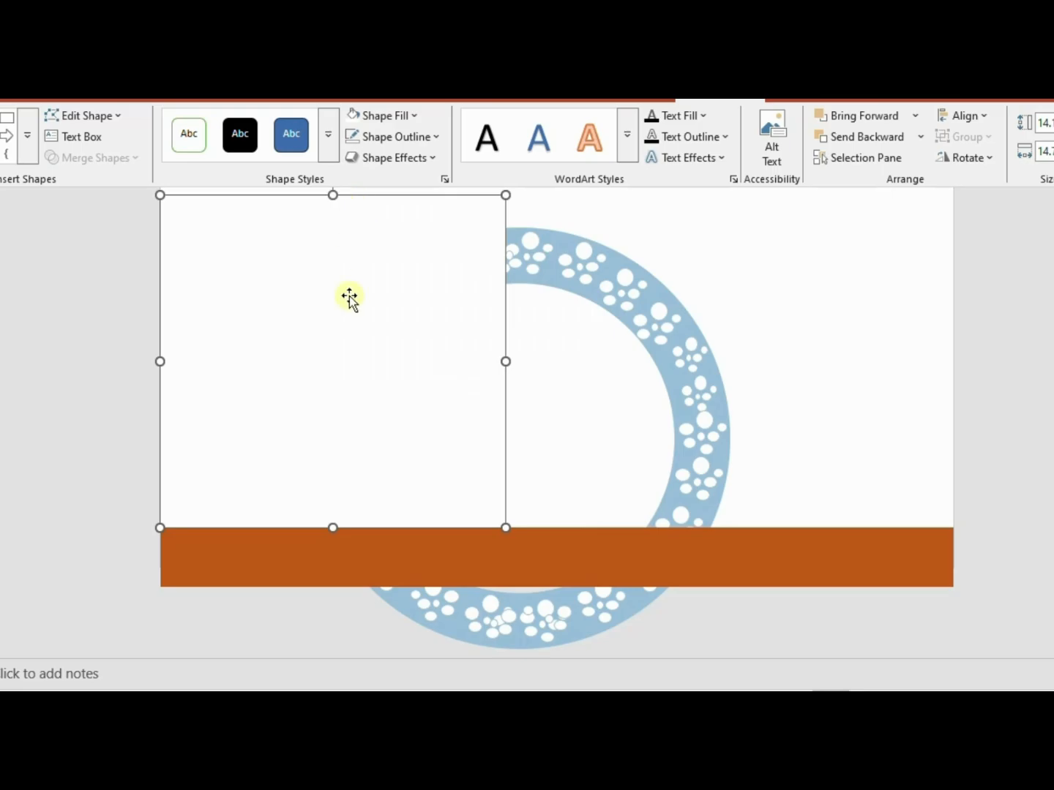
{"action": "right_click", "coordinate": [349, 297]}
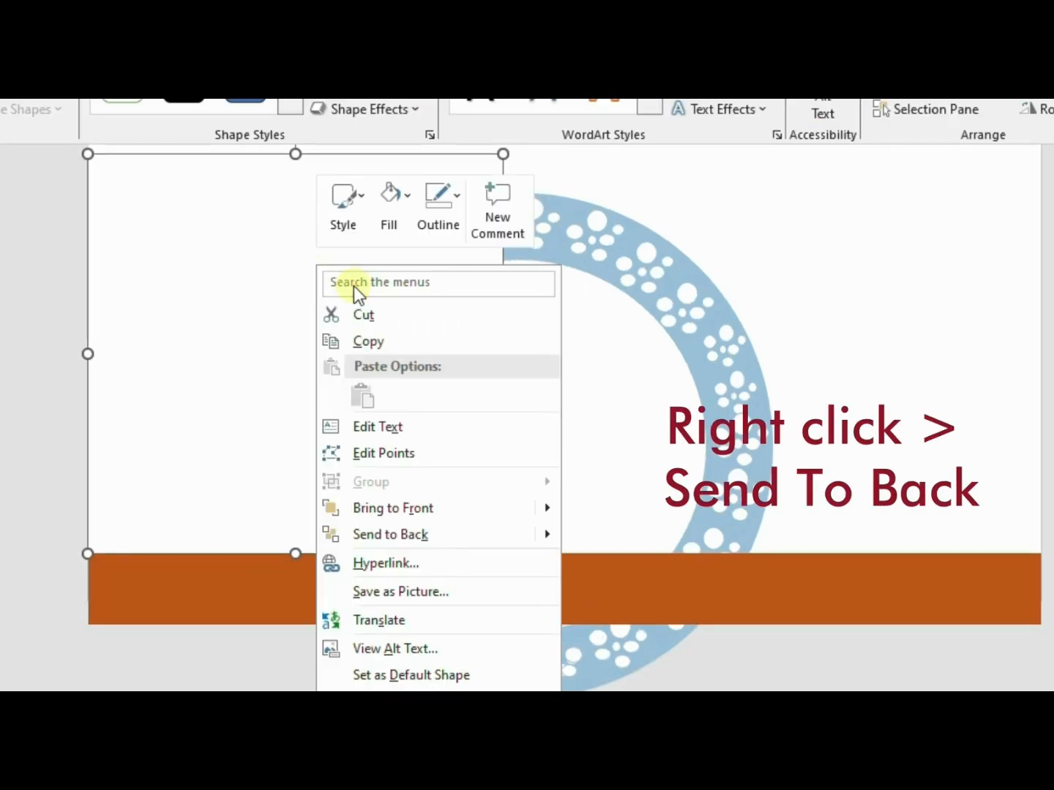
{"action": "left_click", "coordinate": [432, 531]}
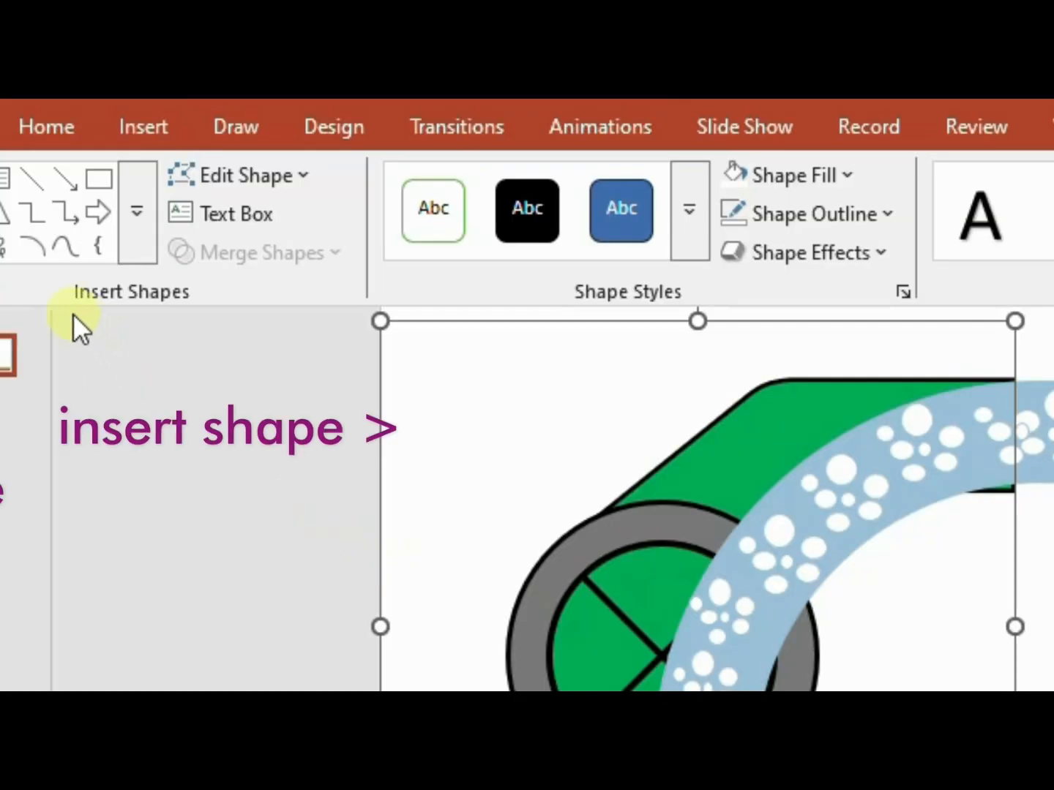
Scribble a closed, jagged grass strip about 2.55 cm high and 34.01 cm wide along the ground's upper edge and fill it light green
{"action": "left_click", "coordinate": [4, 247]}
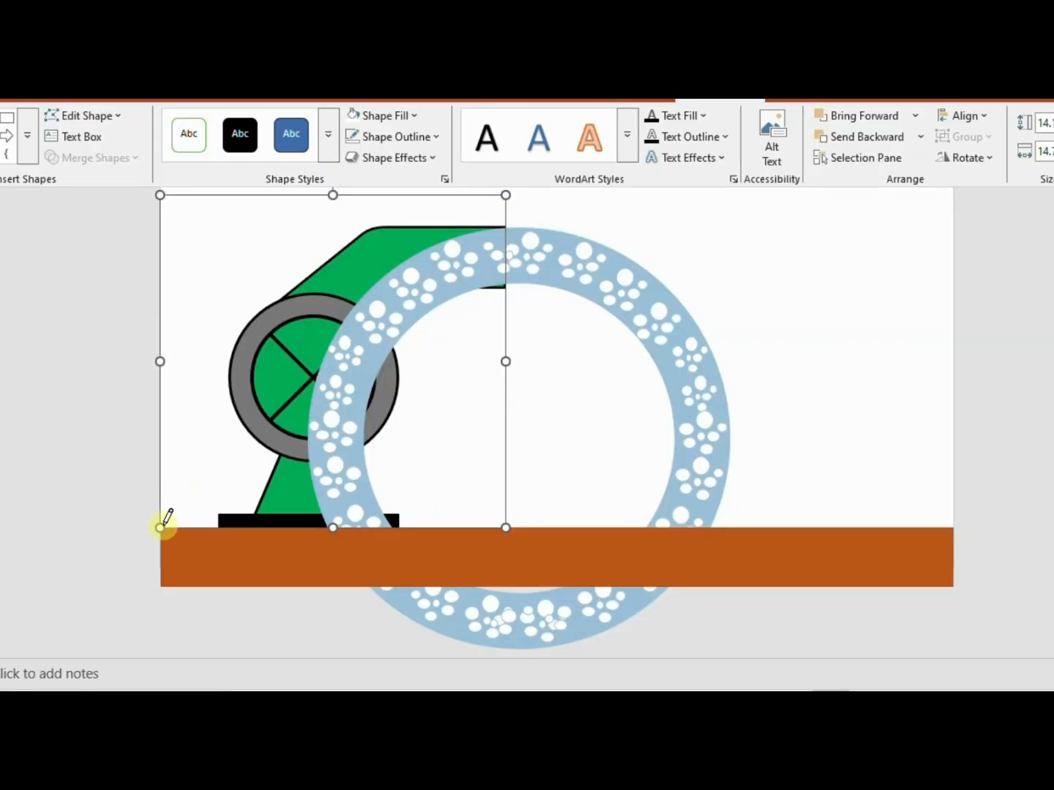
{"action": "mouse_move", "coordinate": [162, 526]}
{"action": "left_mouse_down"}
{"action": "mouse_move", "coordinate": [174, 515]}
{"action": "mouse_move", "coordinate": [210, 524]}
{"action": "mouse_move", "coordinate": [426, 515]}
{"action": "left_mouse_up"}
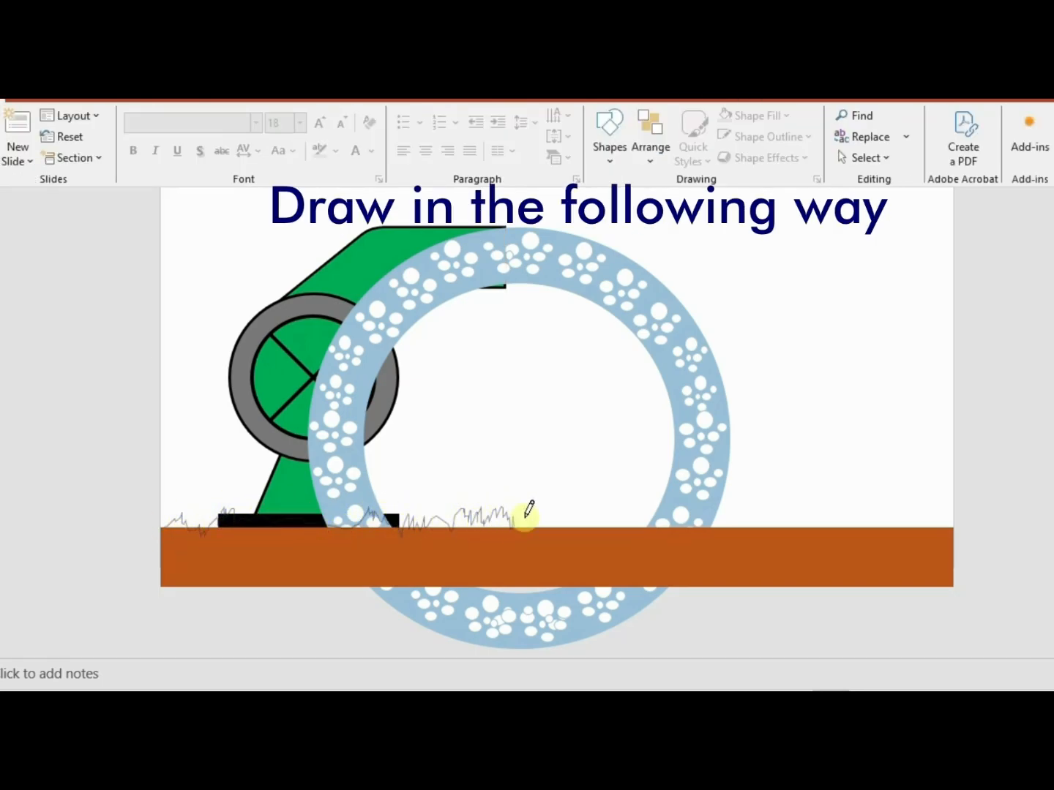
{"action": "mouse_move", "coordinate": [569, 512]}
{"action": "left_mouse_down"}
{"action": "mouse_move", "coordinate": [607, 502]}
{"action": "mouse_move", "coordinate": [648, 529]}
{"action": "mouse_move", "coordinate": [701, 522]}
{"action": "mouse_move", "coordinate": [766, 492]}
{"action": "left_mouse_up"}
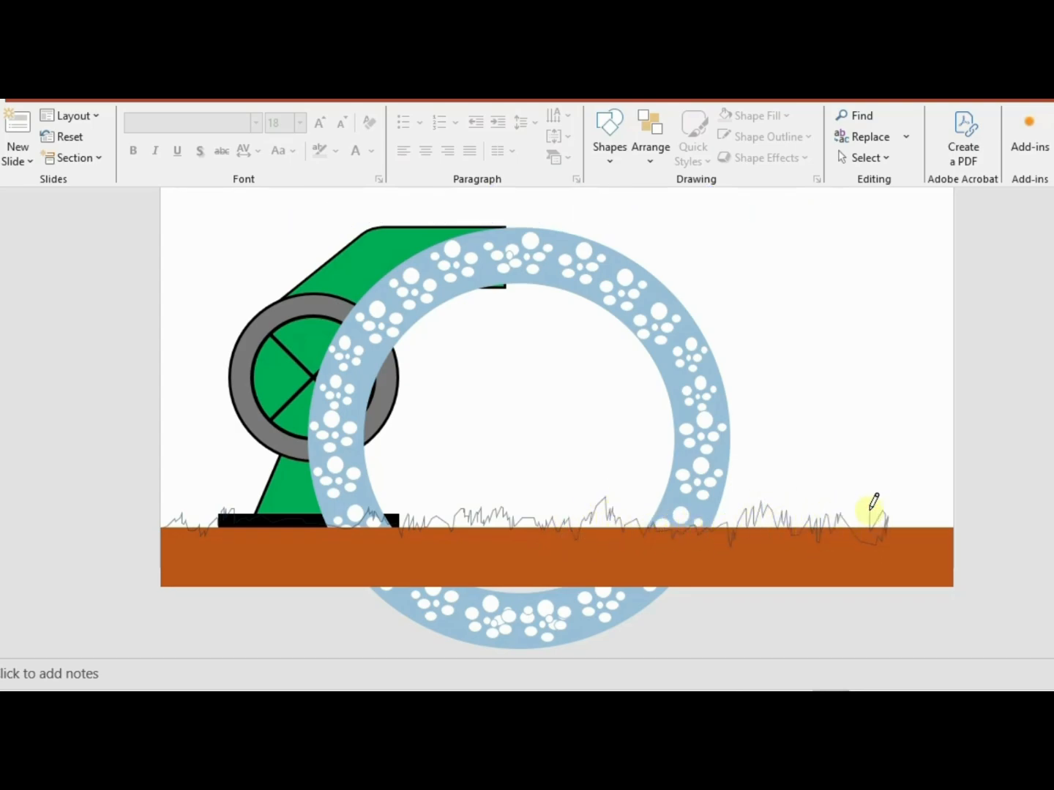
{"action": "left_click_drag", "start_coordinate": [874, 503], "coordinate": [890, 516]}
{"action": "mouse_move", "coordinate": [958, 517]}
{"action": "left_mouse_down"}
{"action": "mouse_move", "coordinate": [833, 548]}
{"action": "mouse_move", "coordinate": [181, 530]}
{"action": "mouse_move", "coordinate": [162, 521]}
{"action": "left_mouse_up"}
{"action": "left_click", "coordinate": [411, 115]}
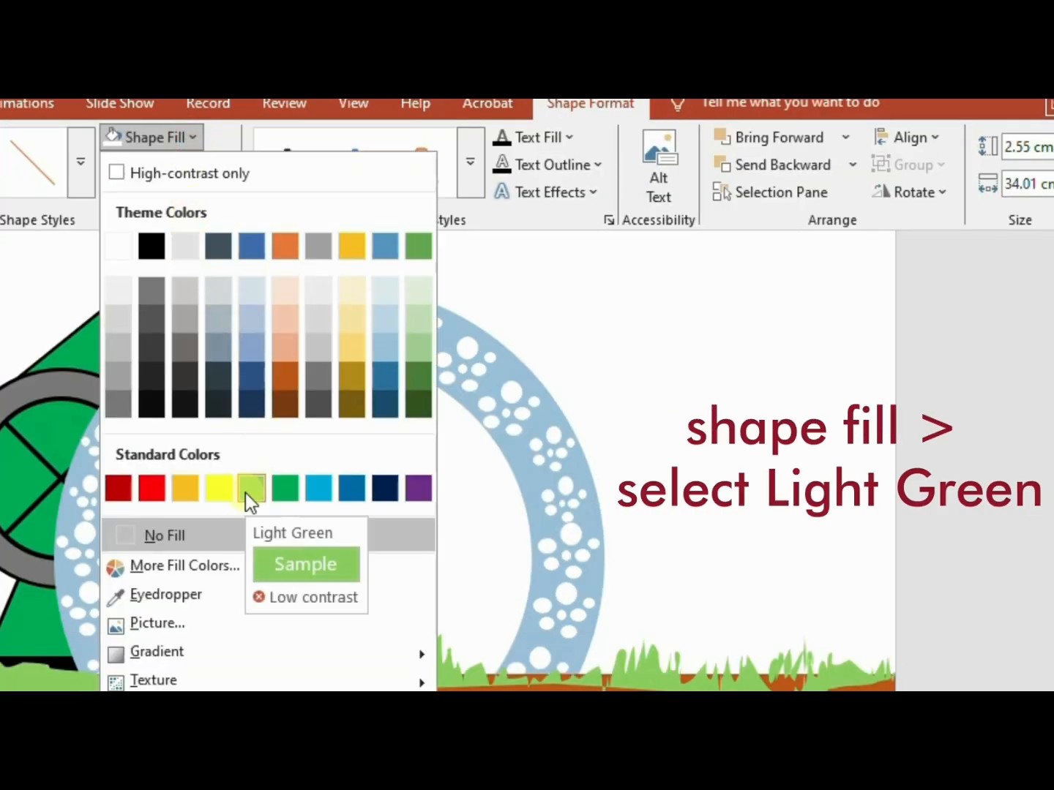
{"action": "left_click", "coordinate": [249, 491]}
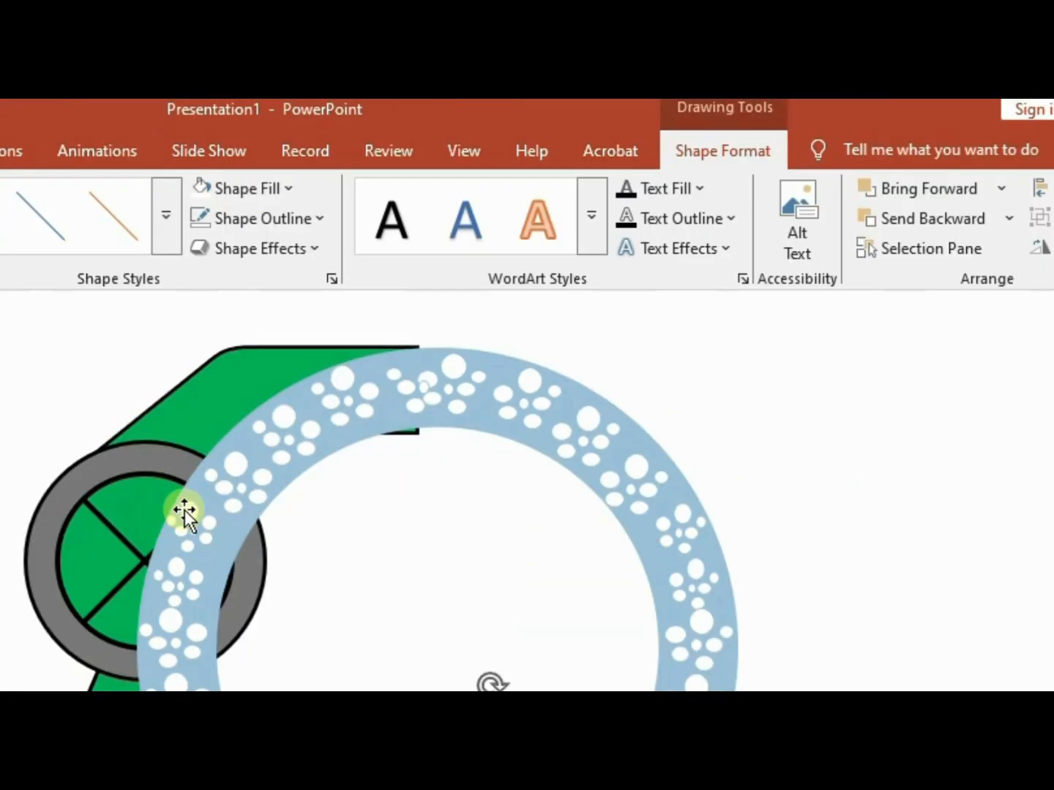
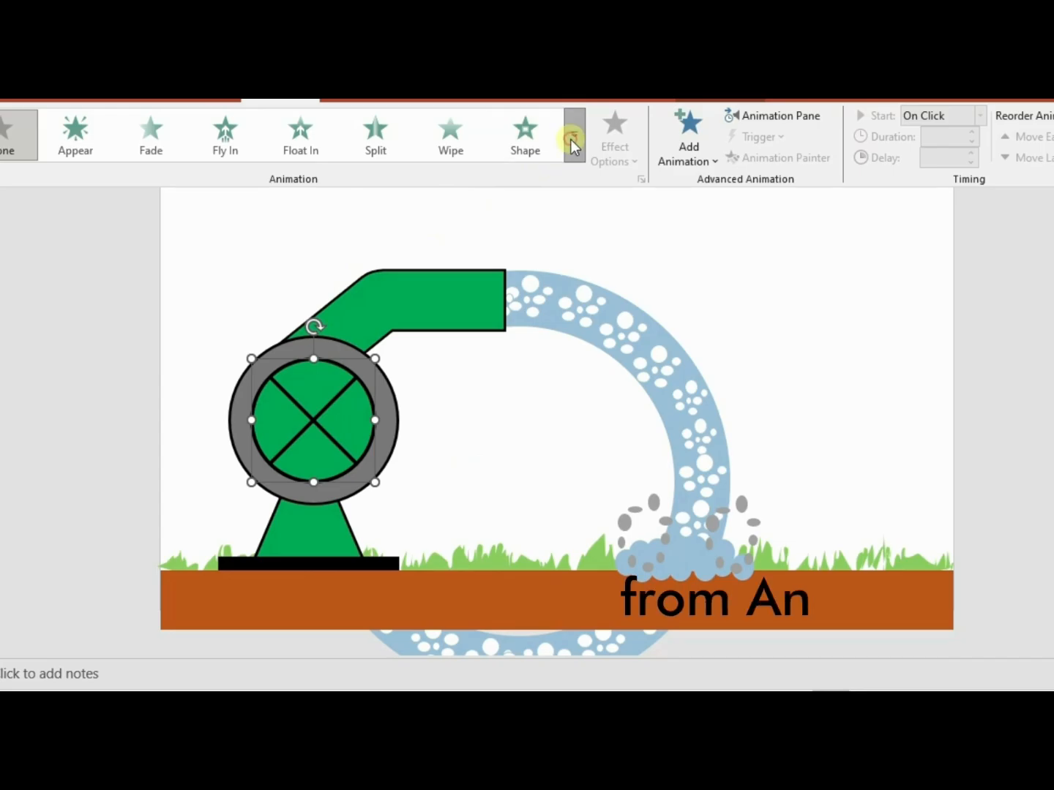
Apply the Spin emphasis animation to the pump's crossed green circle and to the bubble-filled water ring
{"action": "left_click", "coordinate": [574, 135]}
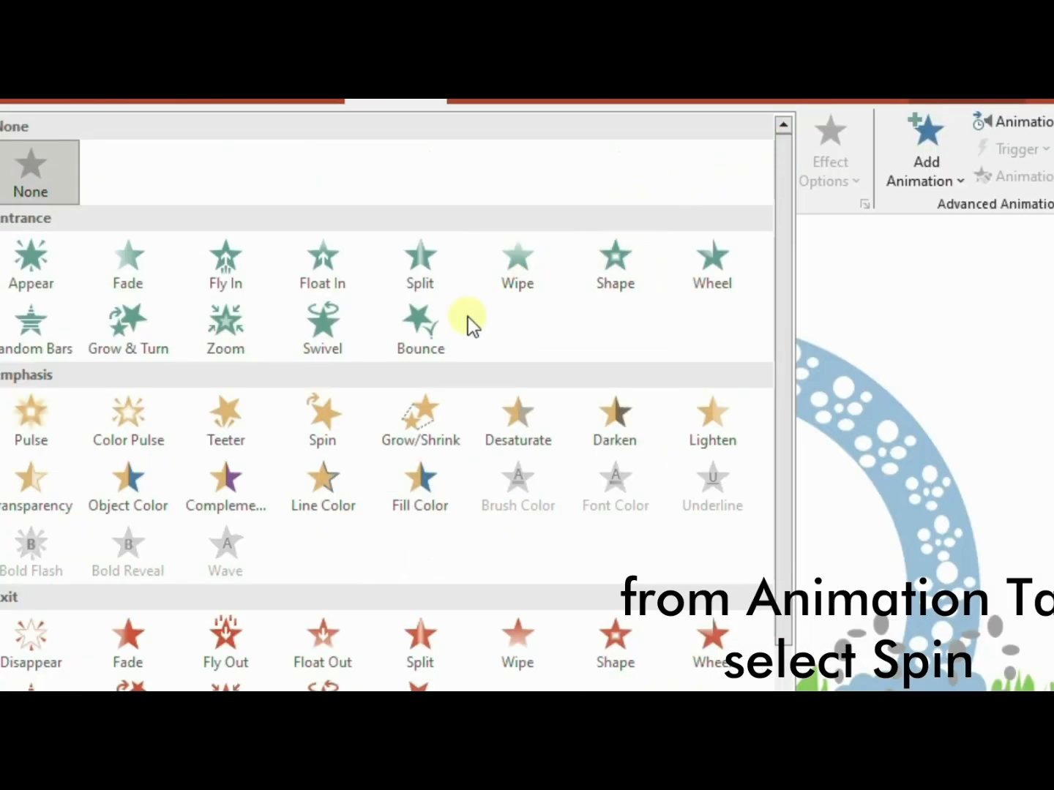
{"action": "left_click", "coordinate": [346, 418]}
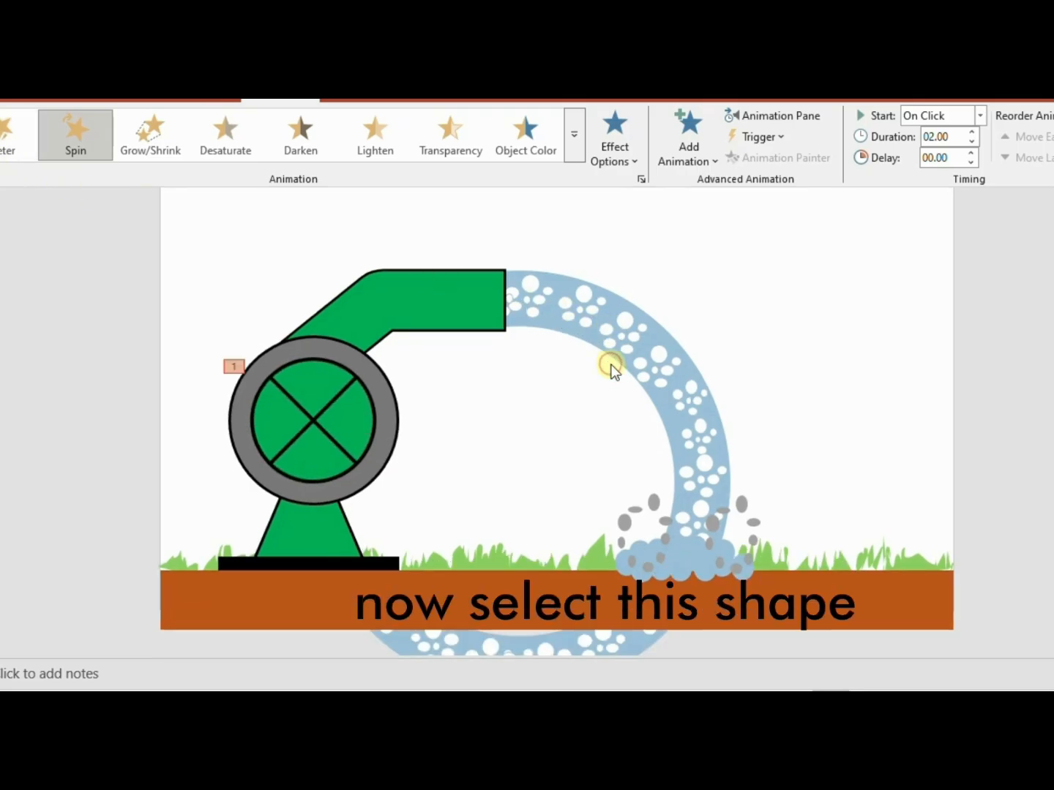
{"action": "left_click", "coordinate": [628, 343]}
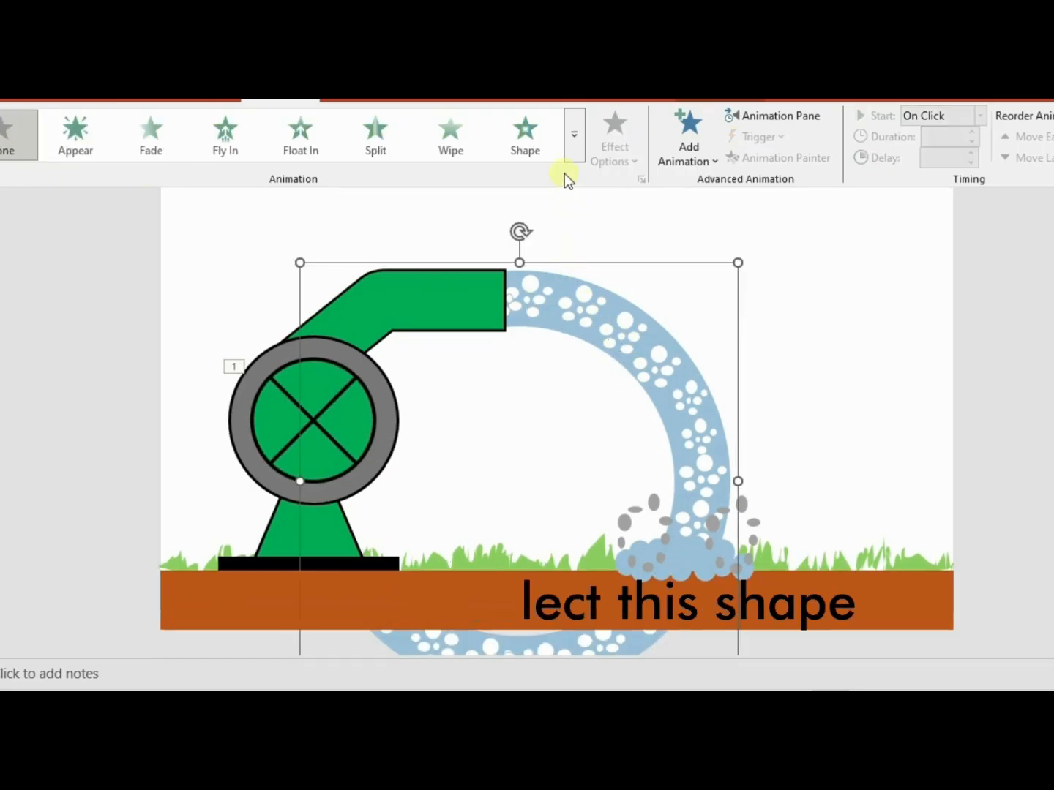
{"action": "left_click", "coordinate": [580, 154]}
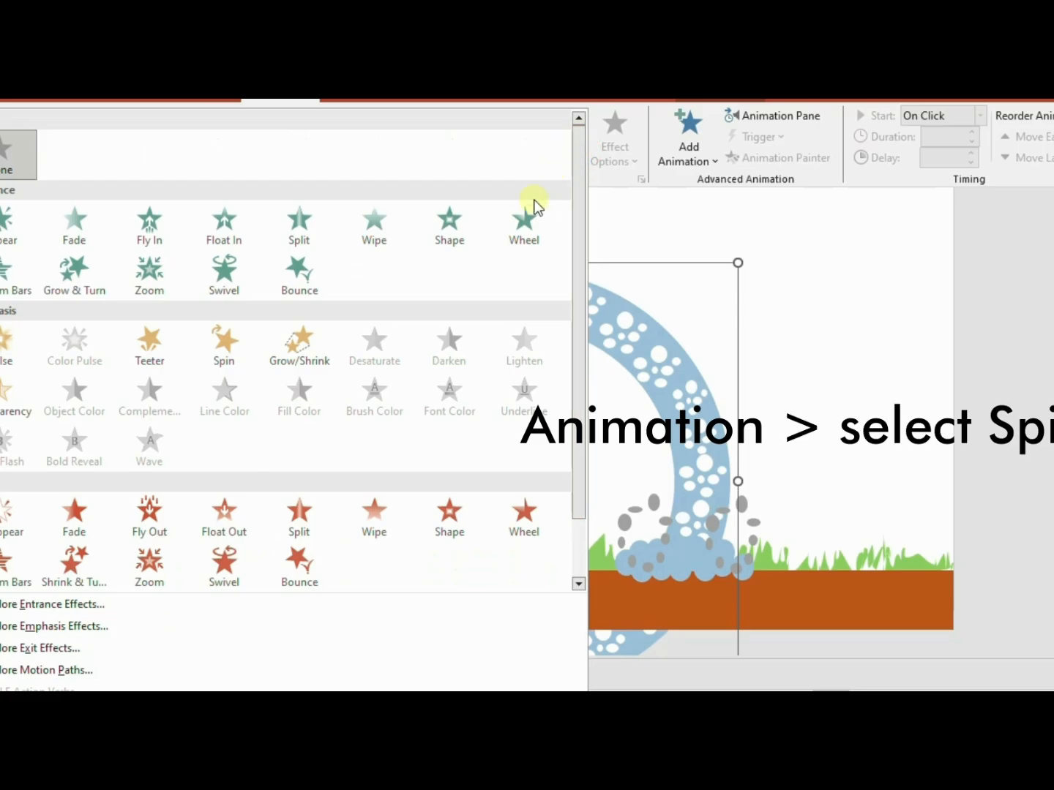
{"action": "left_click", "coordinate": [216, 357]}
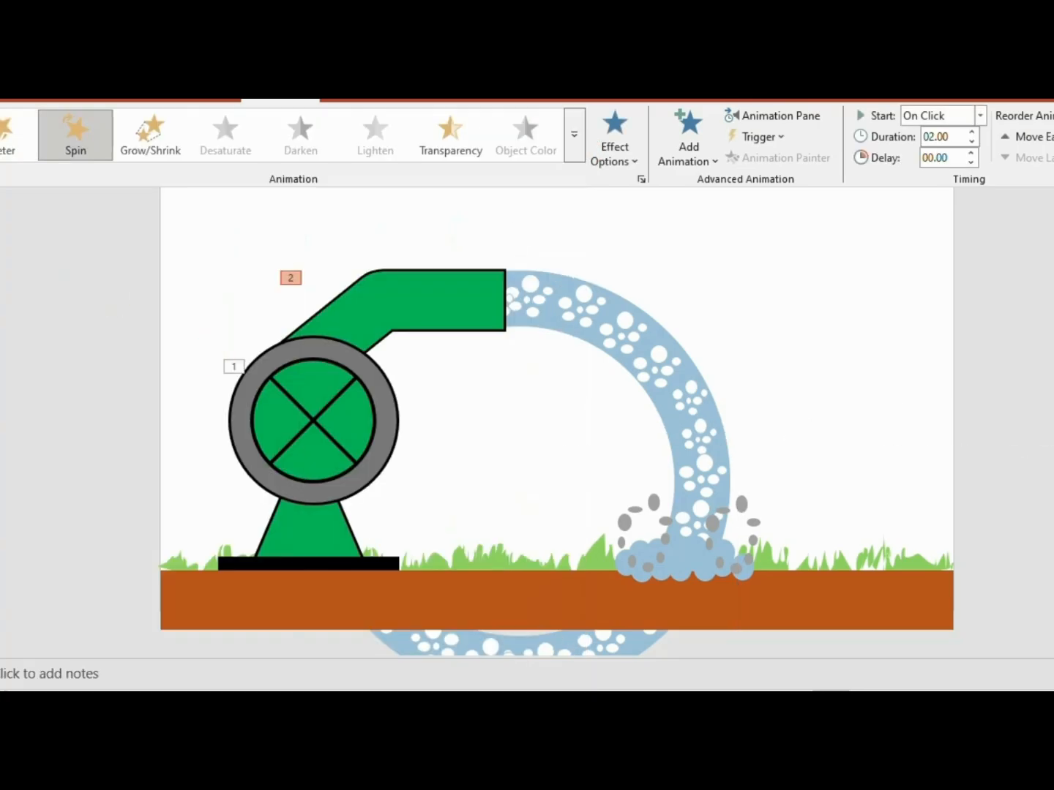
Apply the Teeter emphasis animation to the blue splash cloud where the water lands
{"action": "left_click", "coordinate": [684, 558]}
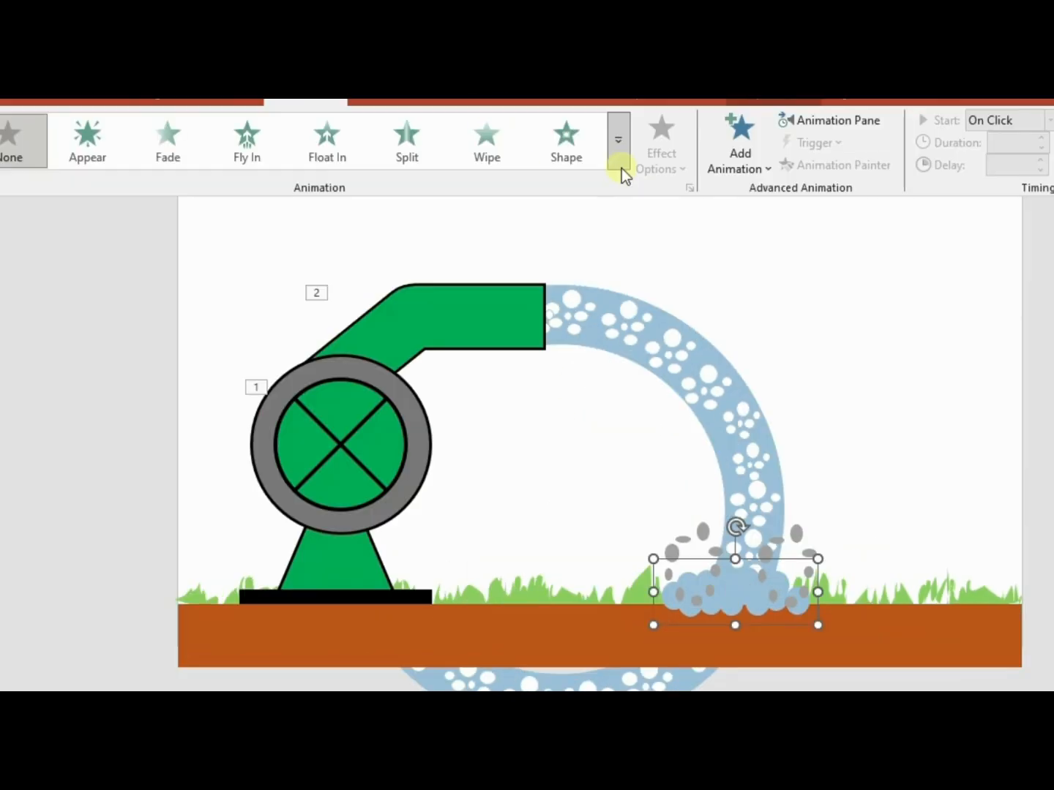
{"action": "left_click", "coordinate": [620, 167]}
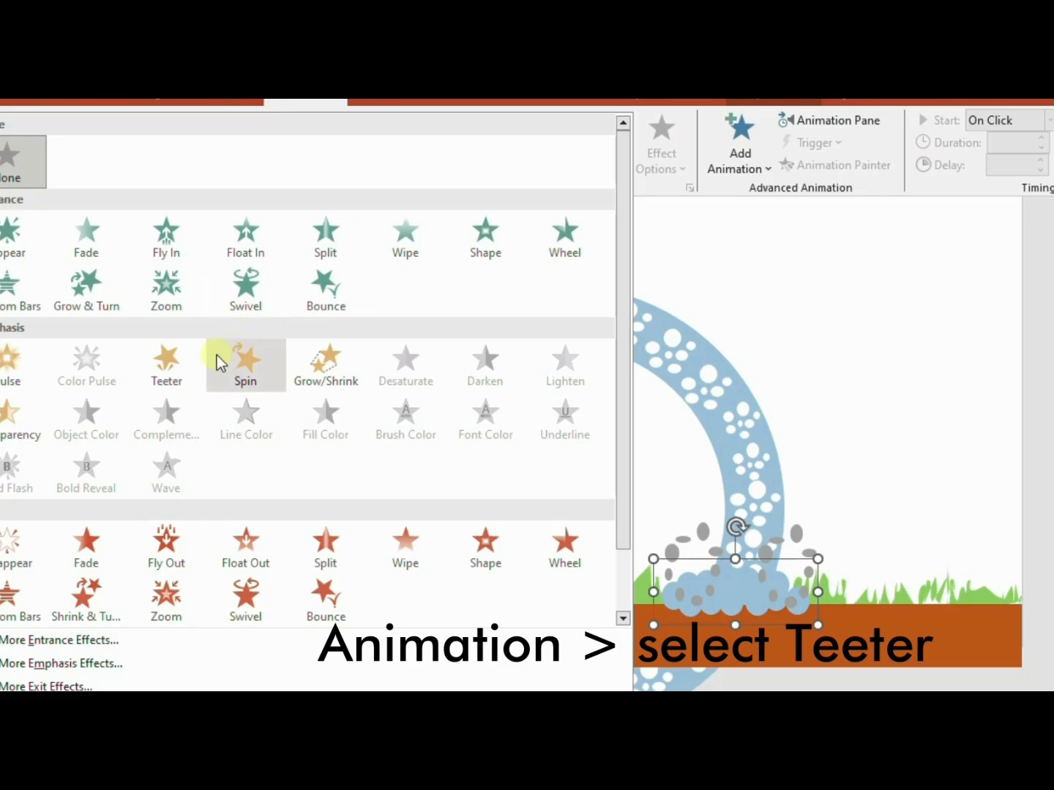
{"action": "left_click", "coordinate": [180, 365]}
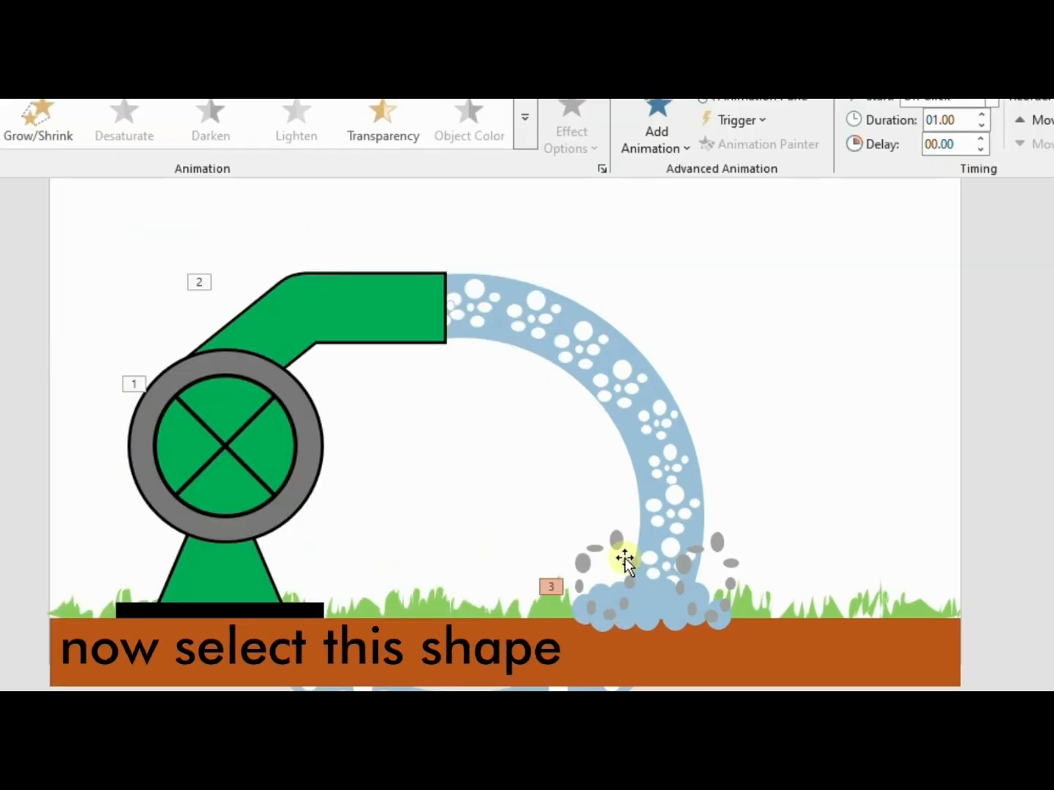
Apply a Spin animation with Counterclockwise direction to the grey droplet group on the splash's left side
{"action": "left_click", "coordinate": [625, 557]}
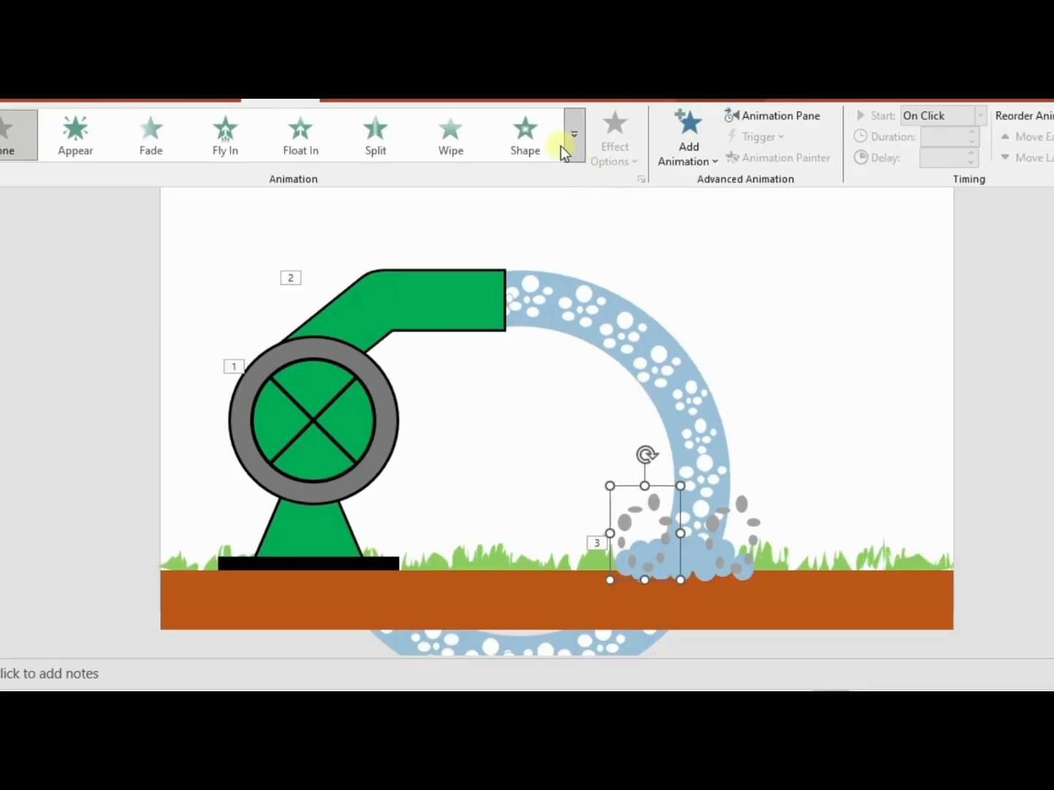
{"action": "left_click", "coordinate": [574, 142]}
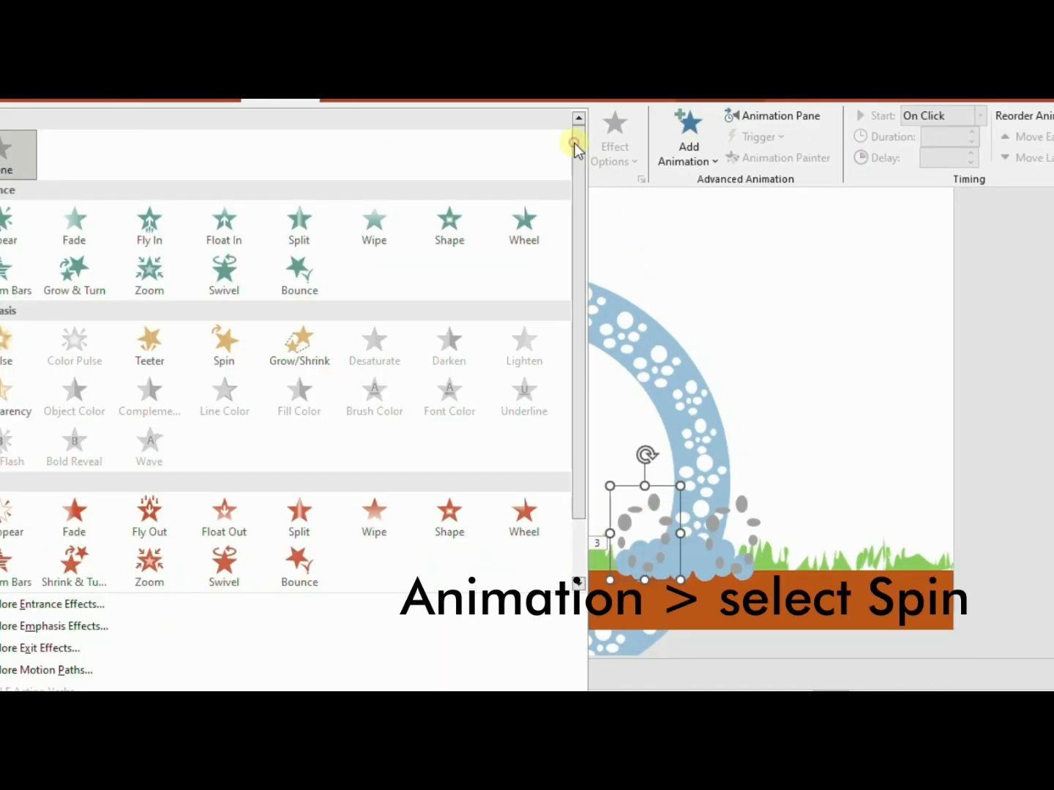
{"action": "left_click", "coordinate": [218, 351]}
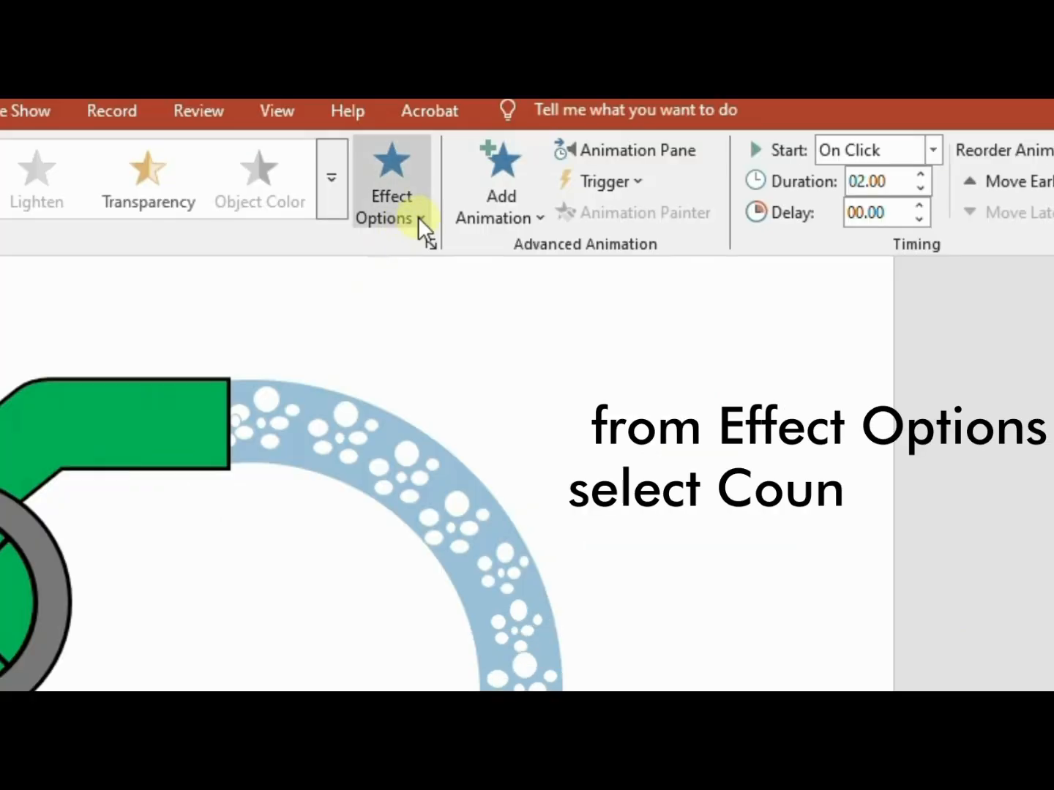
{"action": "left_click", "coordinate": [633, 162]}
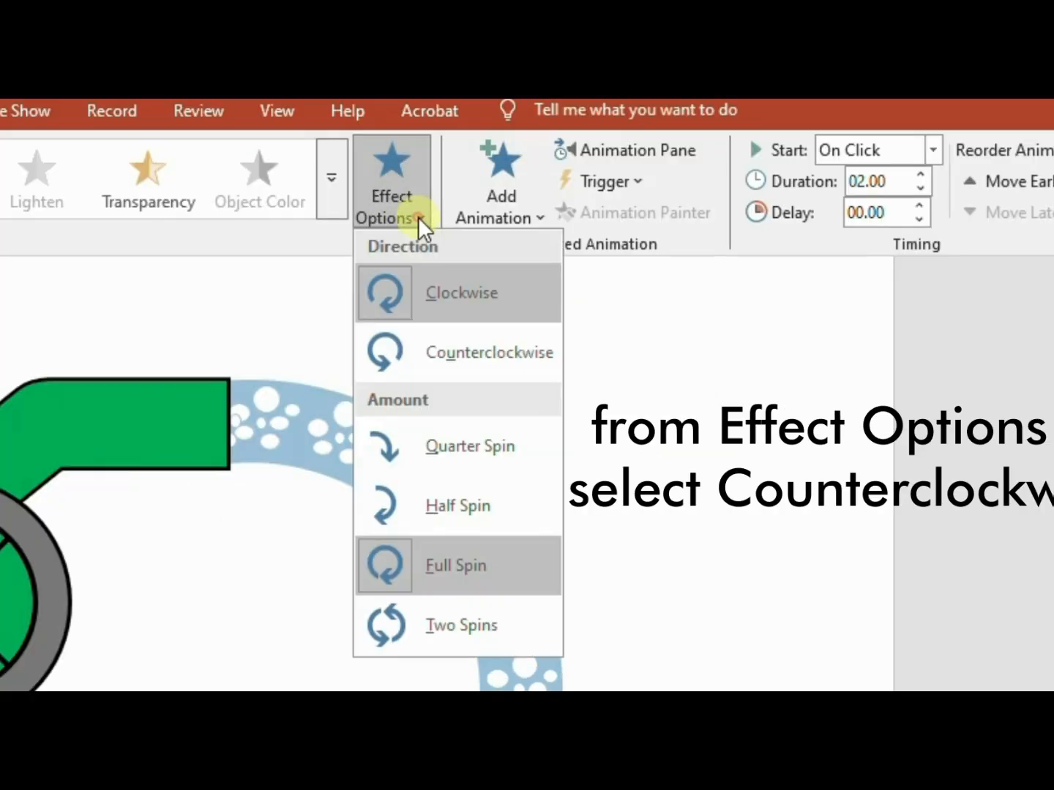
{"action": "left_click", "coordinate": [437, 371]}
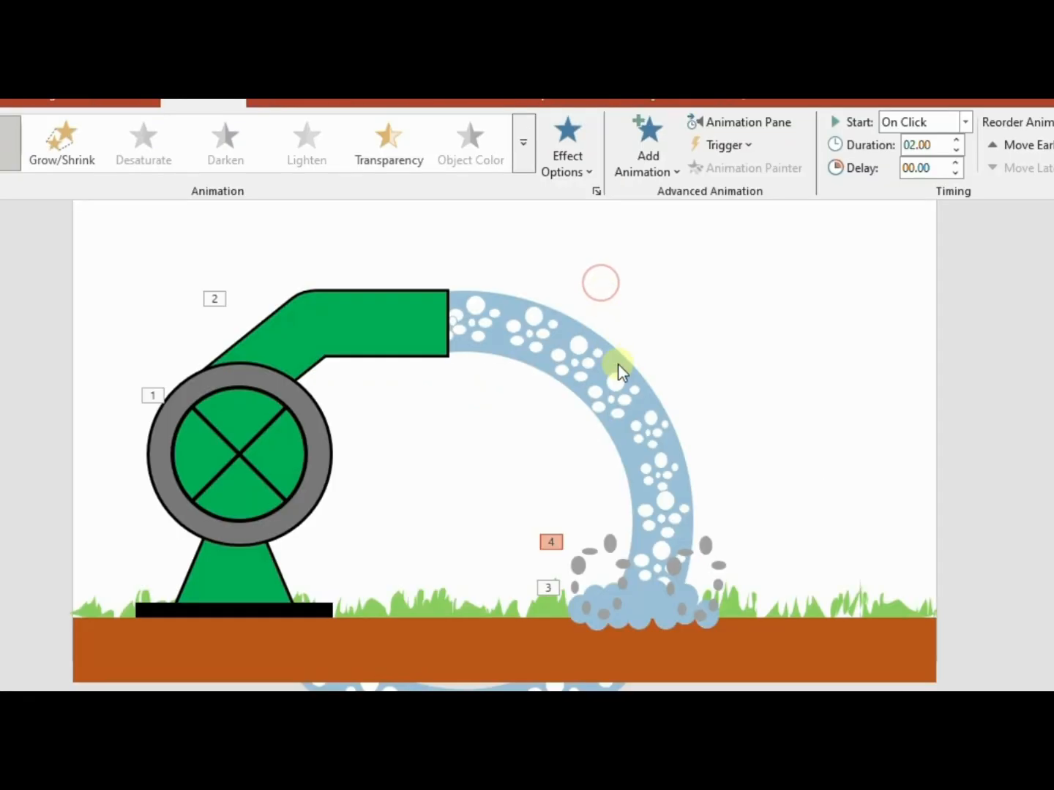
Apply a Spin animation with Clockwise direction to the grey droplet group on the splash's right side
{"action": "left_click", "coordinate": [704, 559]}
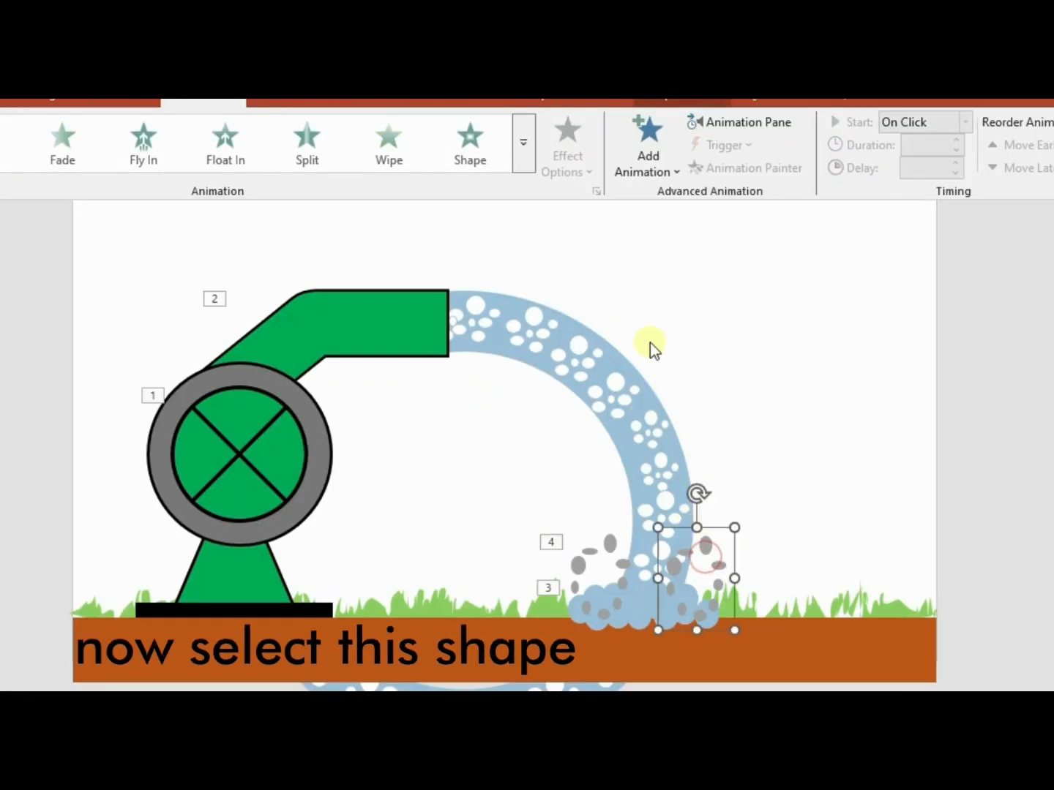
{"action": "left_click", "coordinate": [518, 162]}
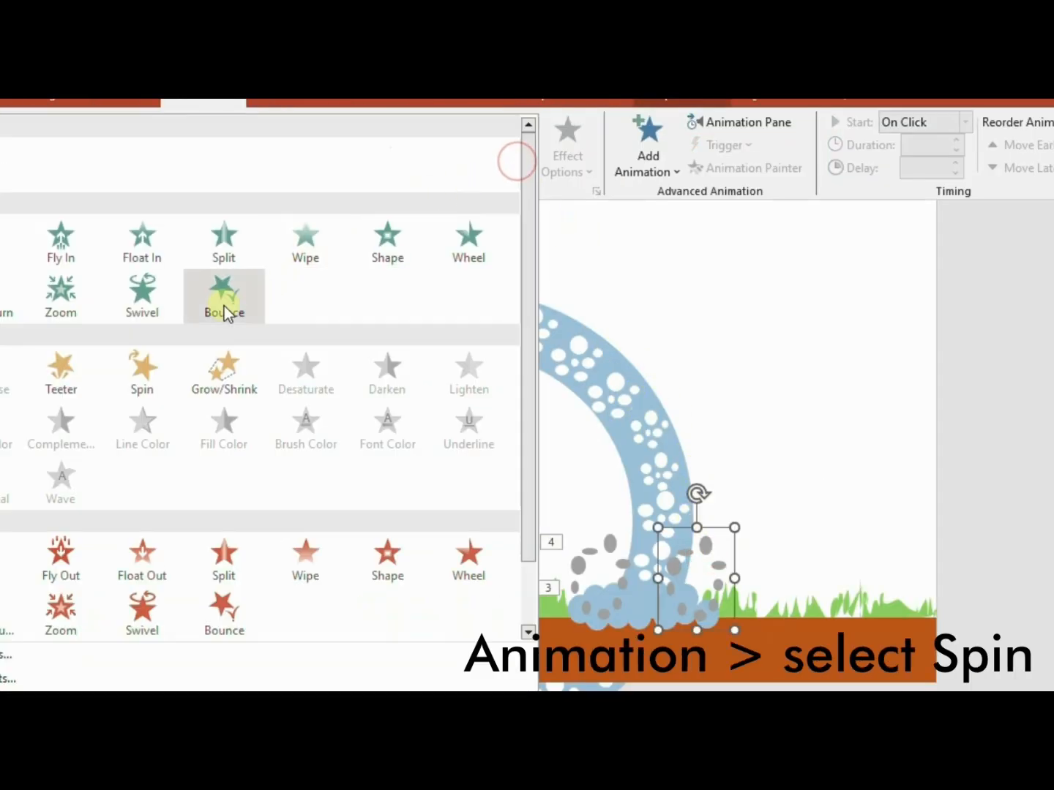
{"action": "left_click", "coordinate": [148, 372]}
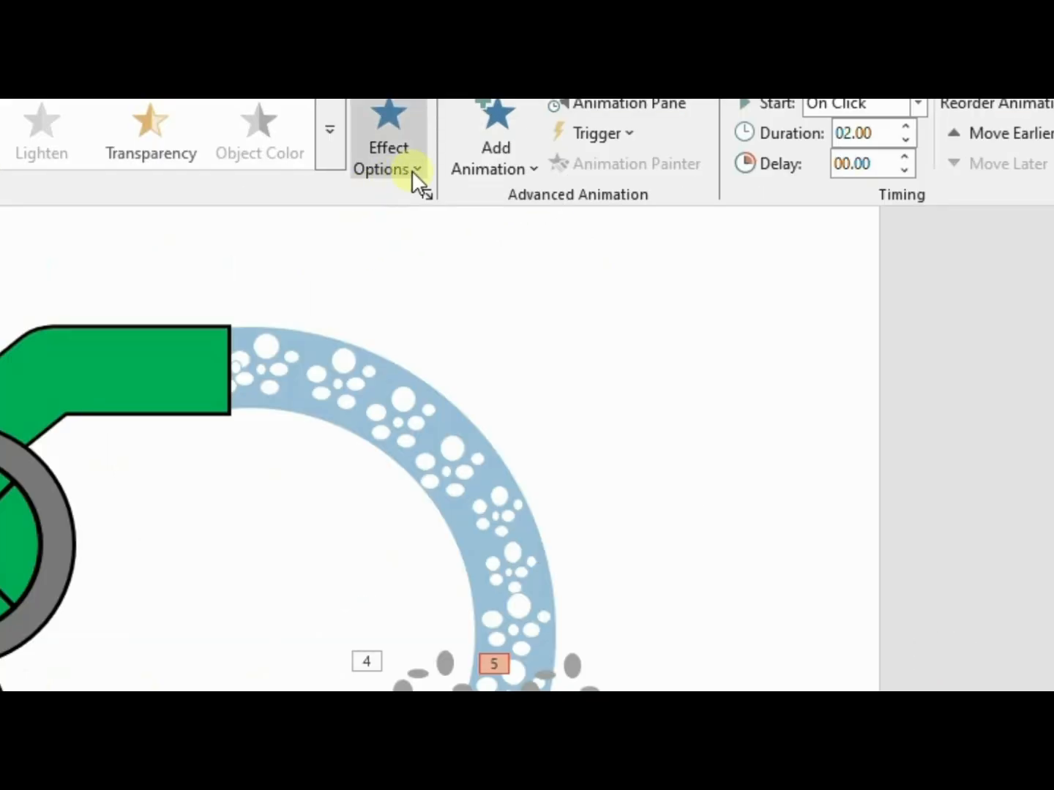
{"action": "left_click", "coordinate": [586, 170]}
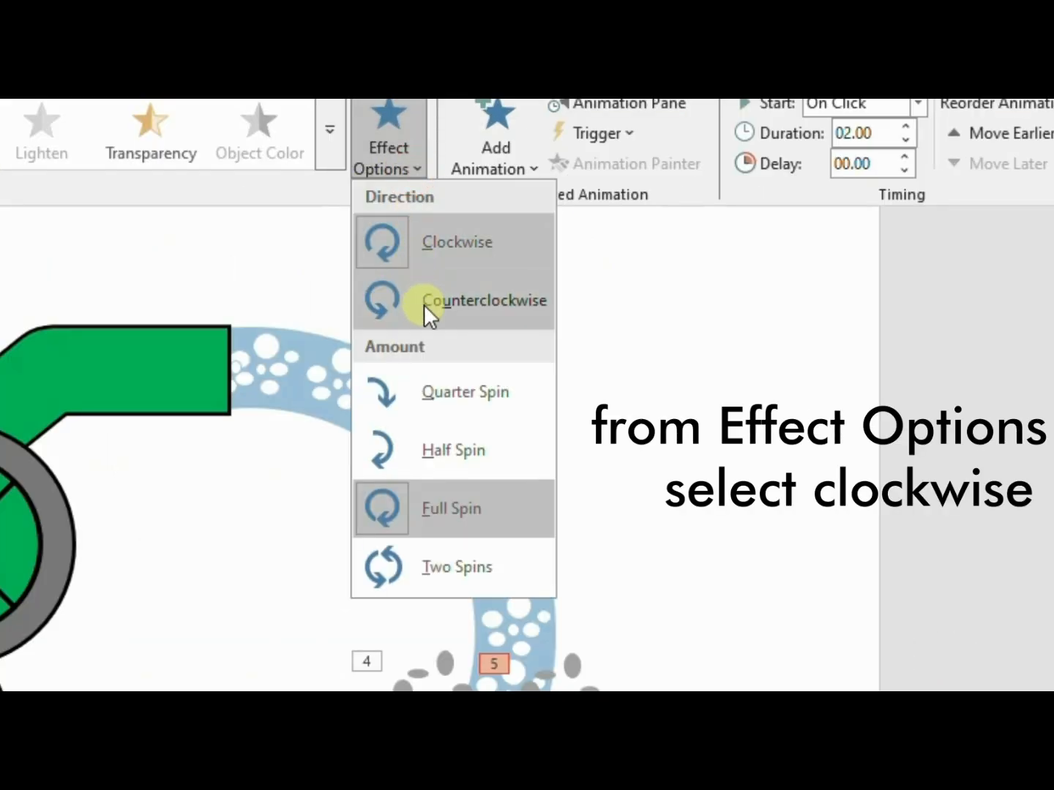
{"action": "left_click", "coordinate": [433, 245]}
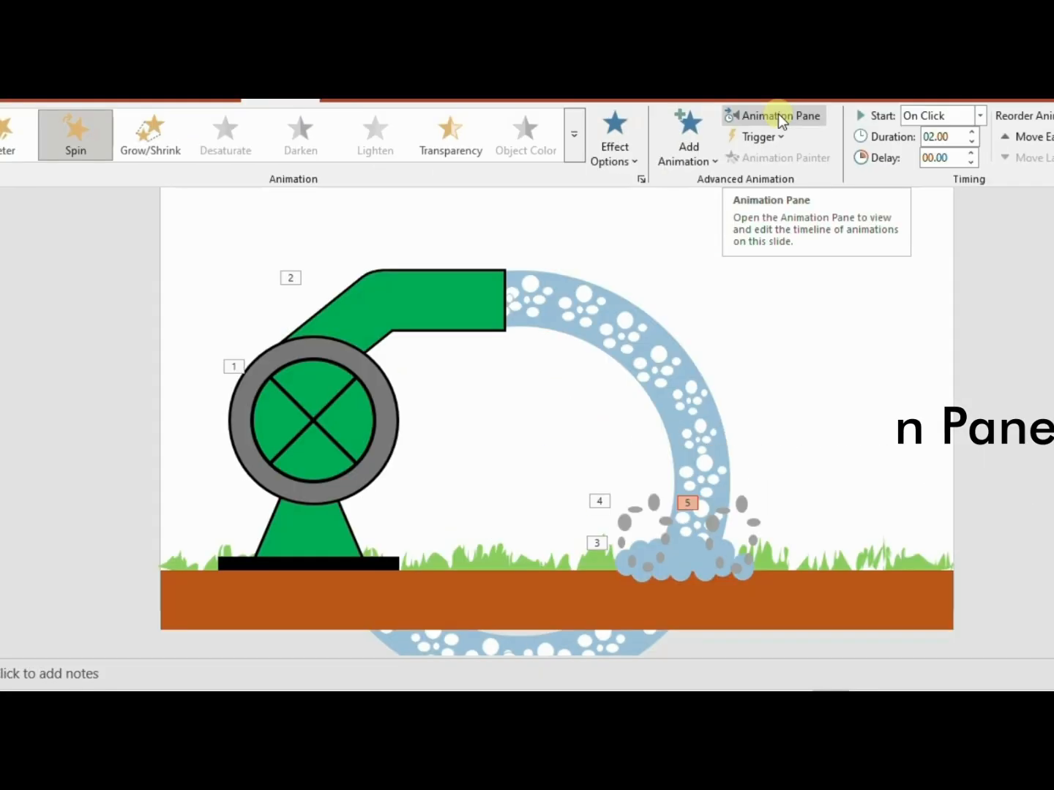
Show the list of the slide's animations and set all five effects to start With Previous
{"action": "left_click", "coordinate": [708, 126]}
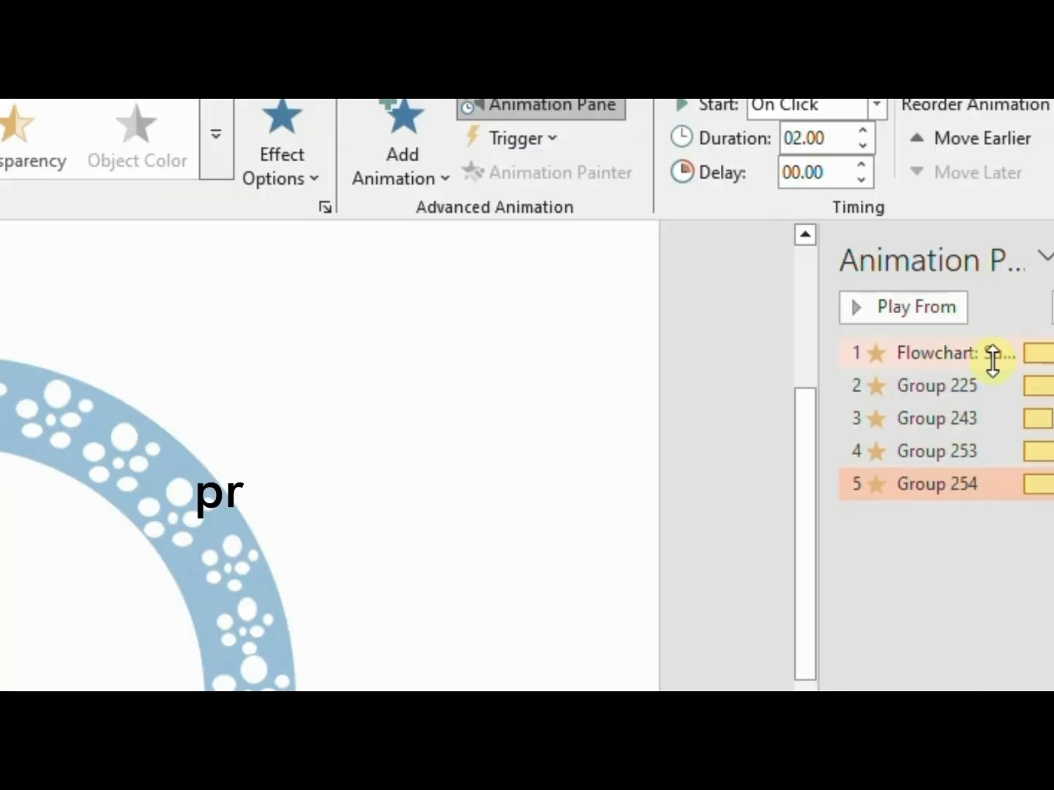
{"action": "left_click", "coordinate": [936, 352], "text": "ctrl"}
{"action": "left_click", "coordinate": [936, 385], "text": "ctrl"}
{"action": "left_click", "coordinate": [931, 421], "text": "ctrl"}
{"action": "left_click", "coordinate": [935, 459], "text": "ctrl"}
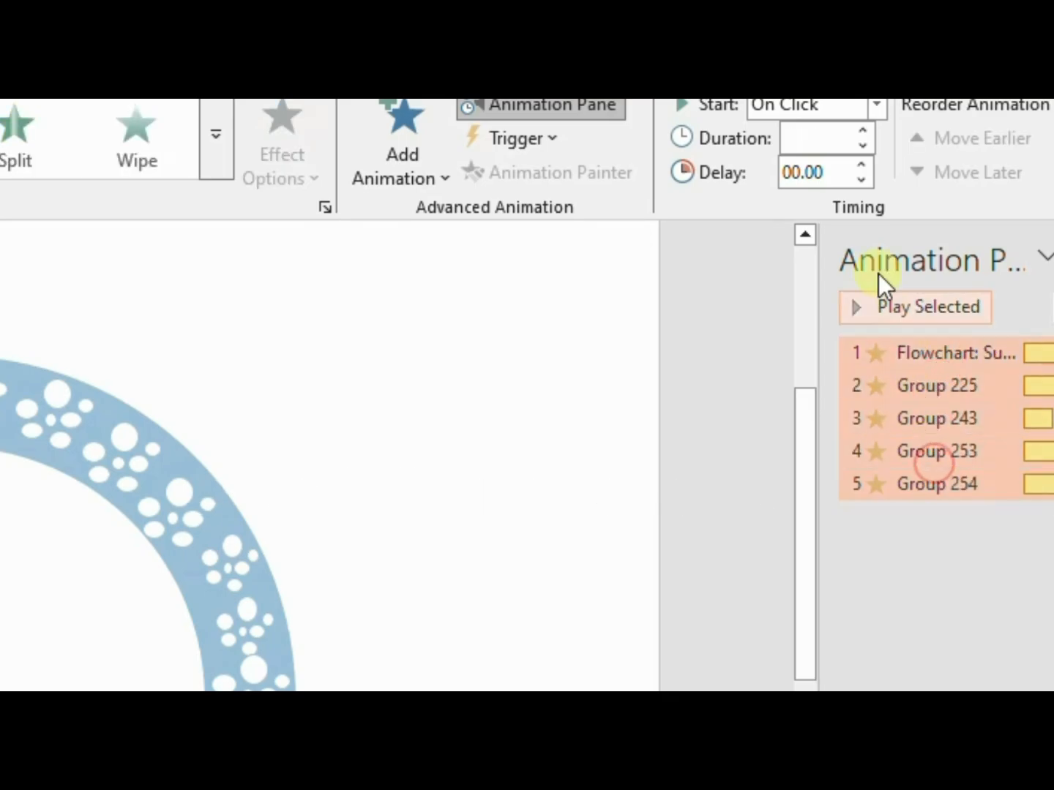
{"action": "left_click", "coordinate": [876, 107]}
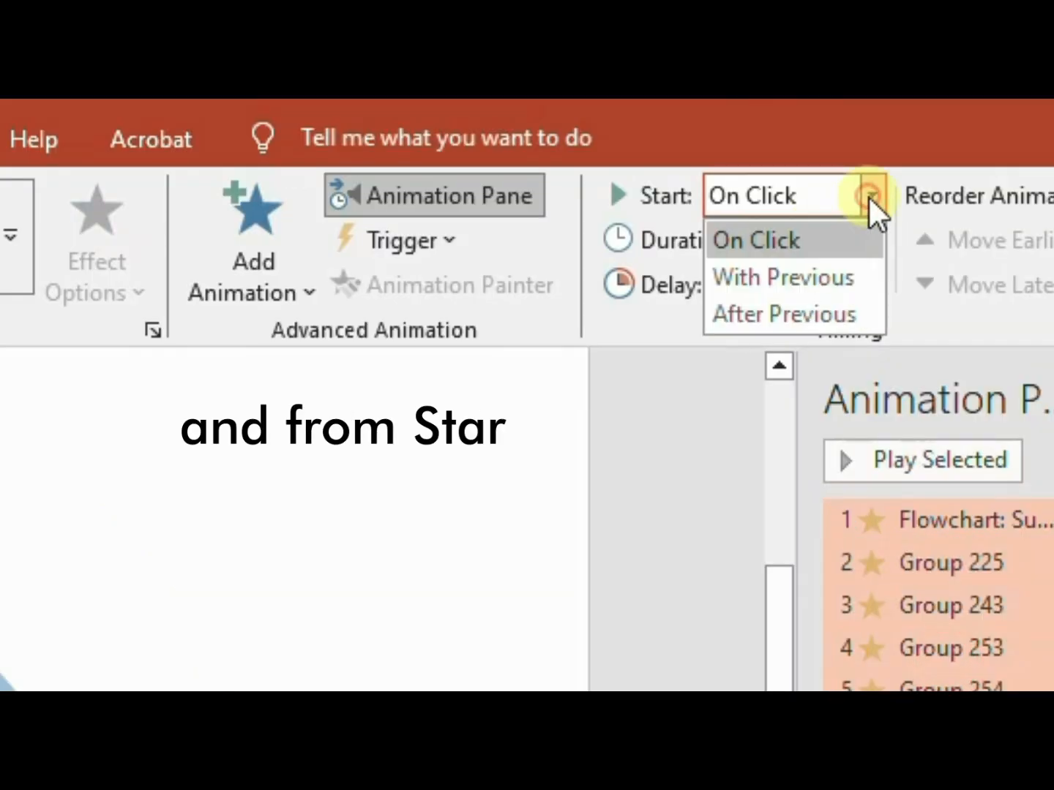
{"action": "left_click", "coordinate": [835, 280]}
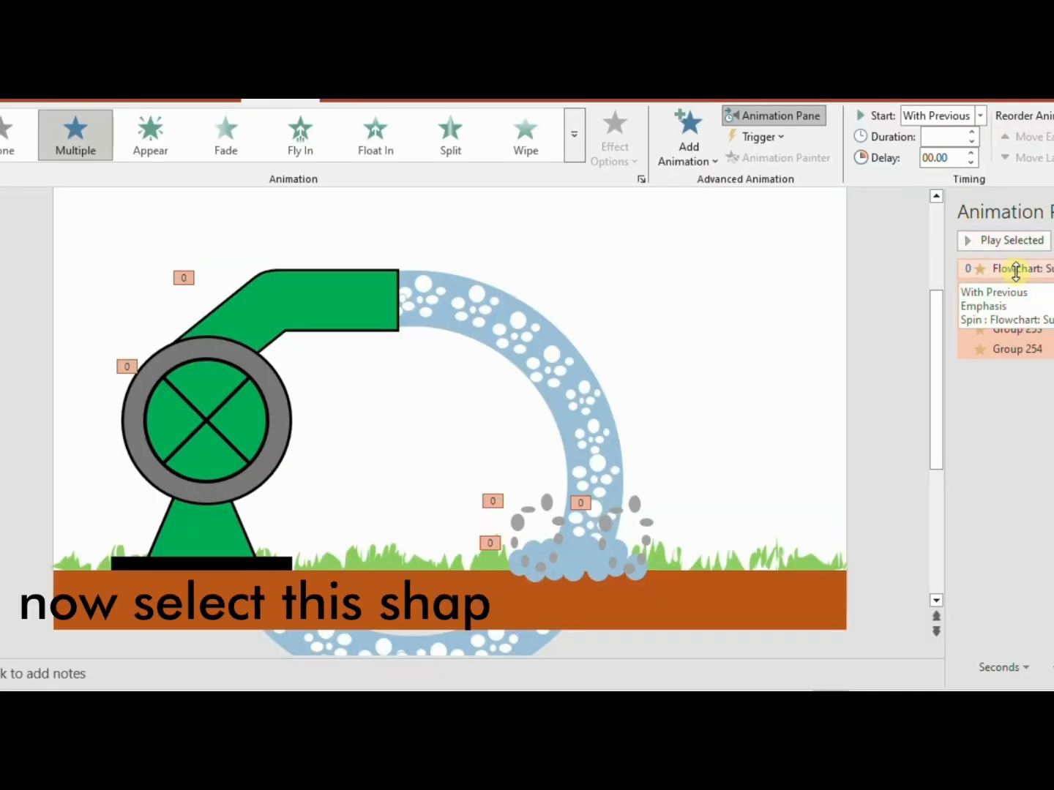
Set the Spin duration of the pump's crossed green circle to 2.50 seconds
{"action": "left_click", "coordinate": [241, 423]}
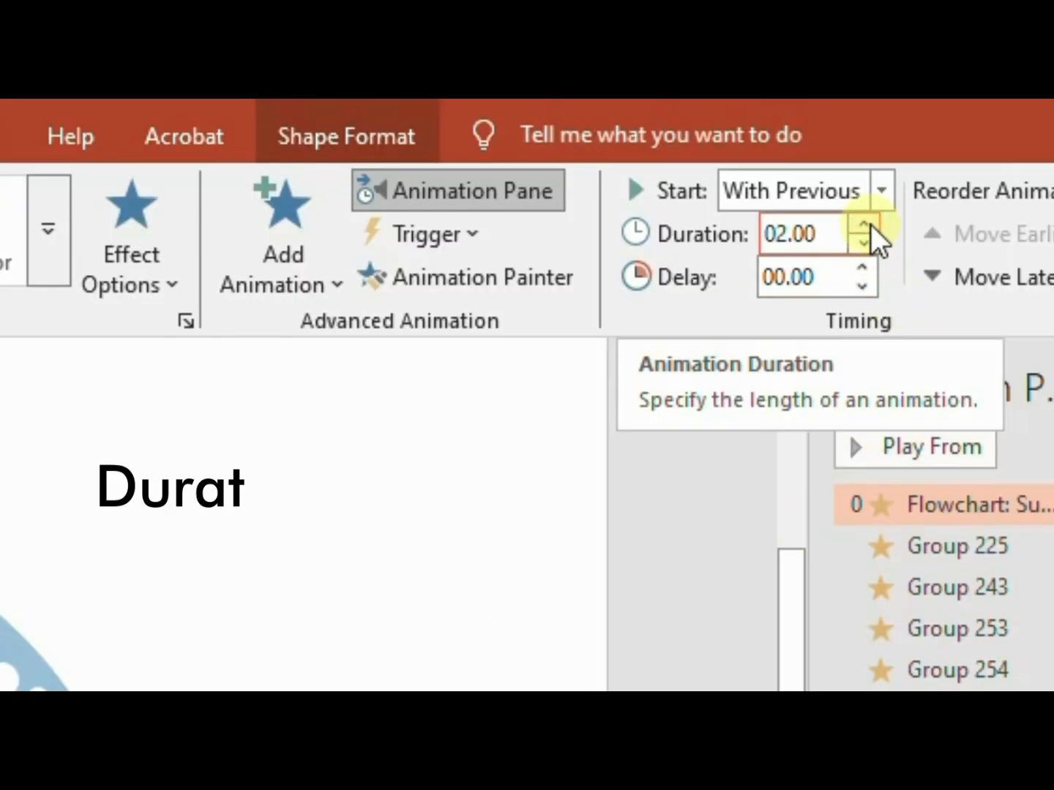
{"action": "left_click", "coordinate": [868, 225]}
{"action": "left_click", "coordinate": [867, 224]}
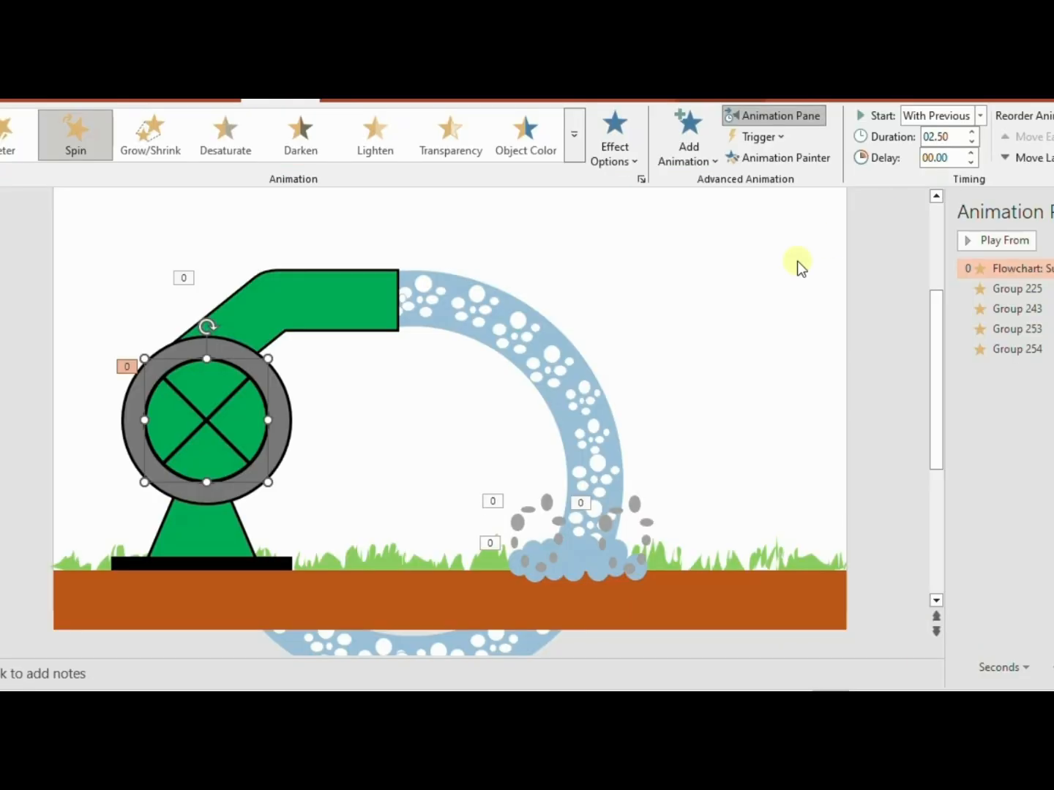
Set the water ring's Spin duration to 3.00 seconds and select the blue splash cloud
{"action": "left_click", "coordinate": [542, 358]}
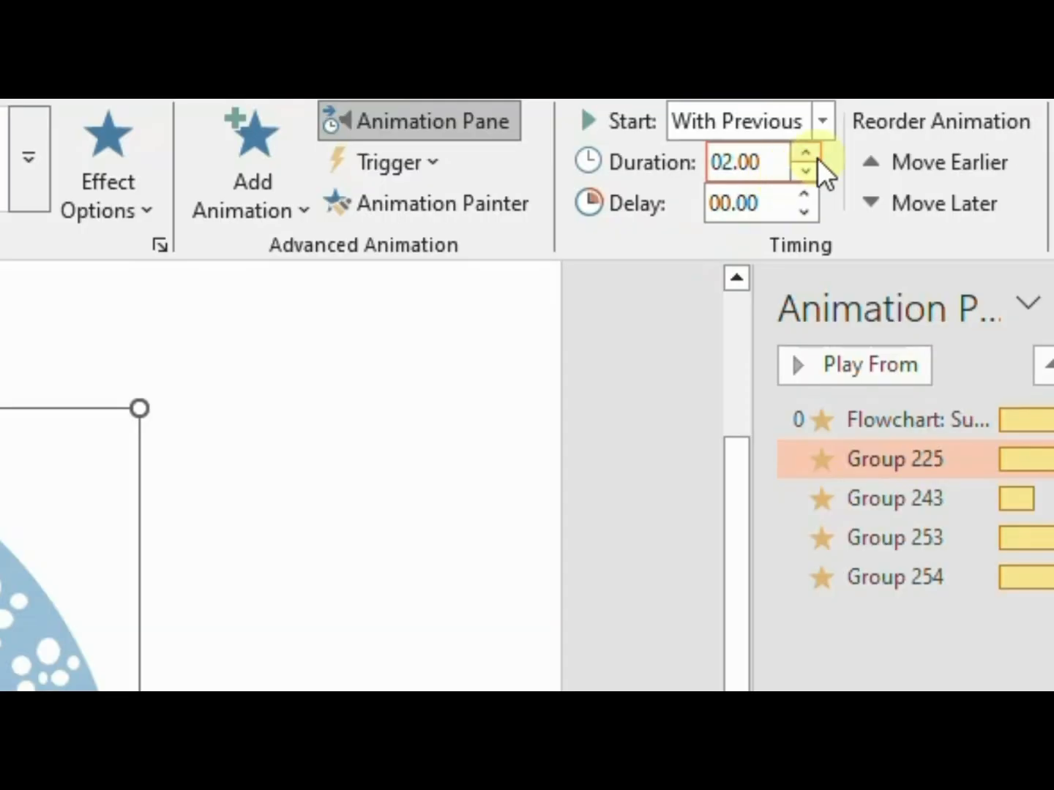
{"action": "left_click", "coordinate": [974, 130]}
{"action": "left_click", "coordinate": [974, 131]}
{"action": "left_click", "coordinate": [974, 130]}
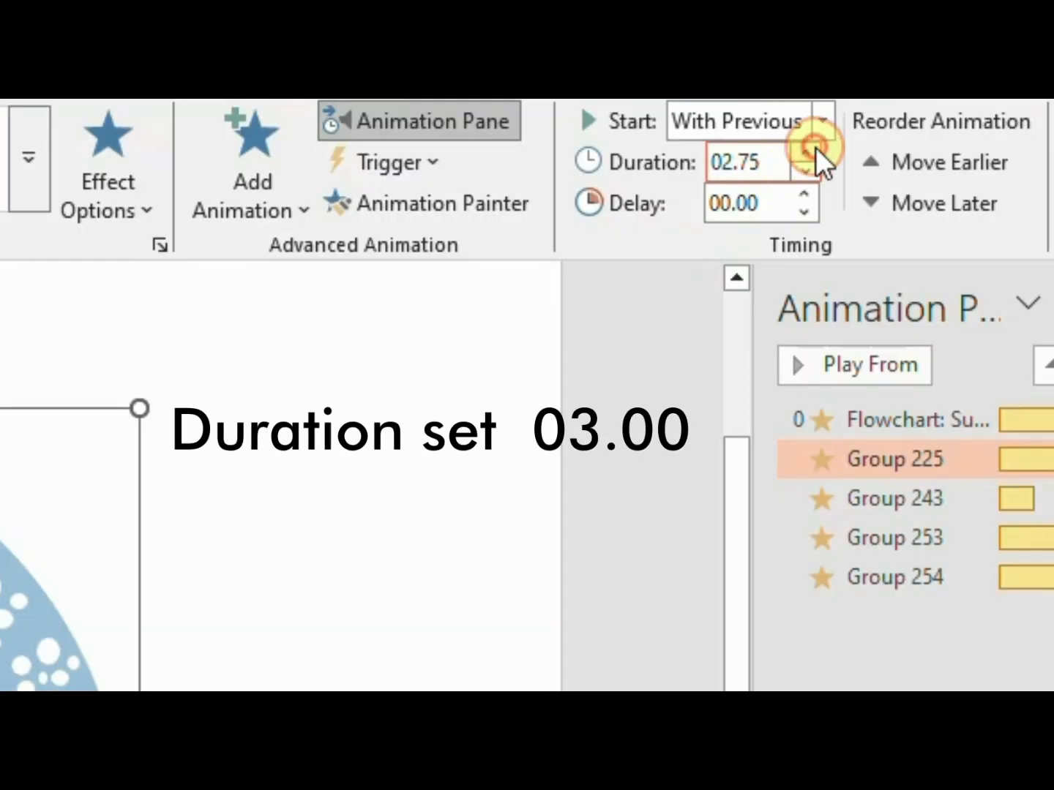
{"action": "left_click", "coordinate": [815, 148]}
{"action": "left_click", "coordinate": [816, 148]}
{"action": "left_click", "coordinate": [815, 149]}
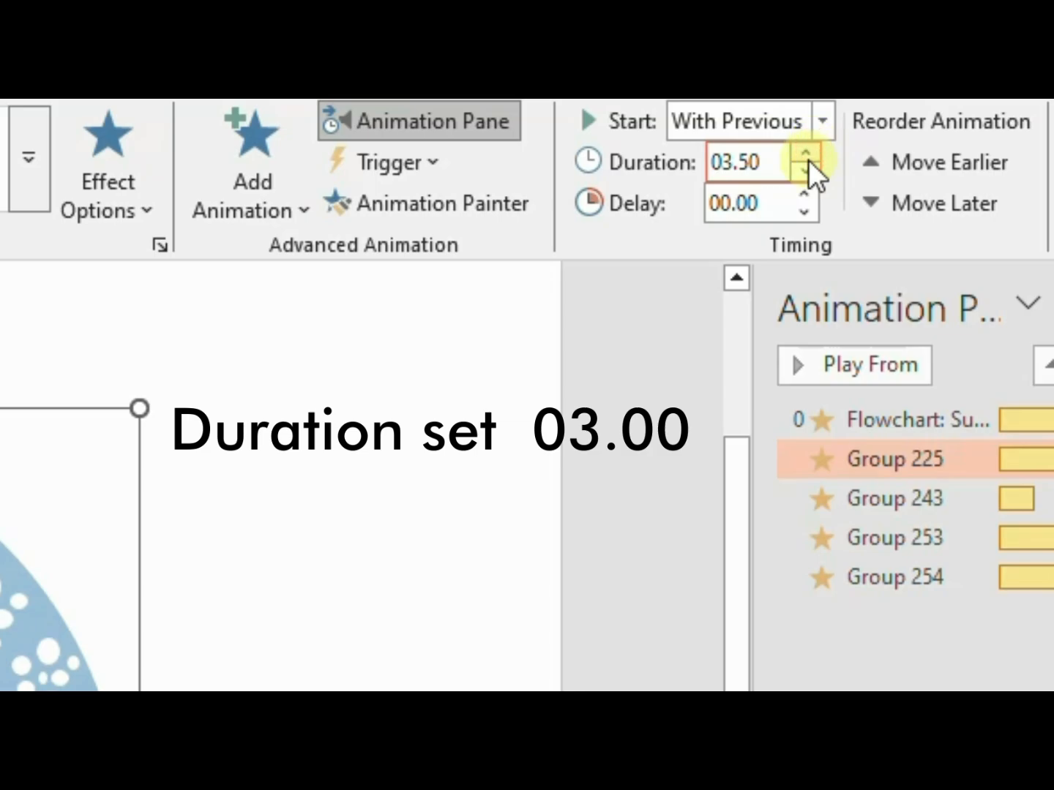
{"action": "left_click", "coordinate": [808, 172]}
{"action": "left_click", "coordinate": [808, 172]}
{"action": "left_click", "coordinate": [428, 666]}
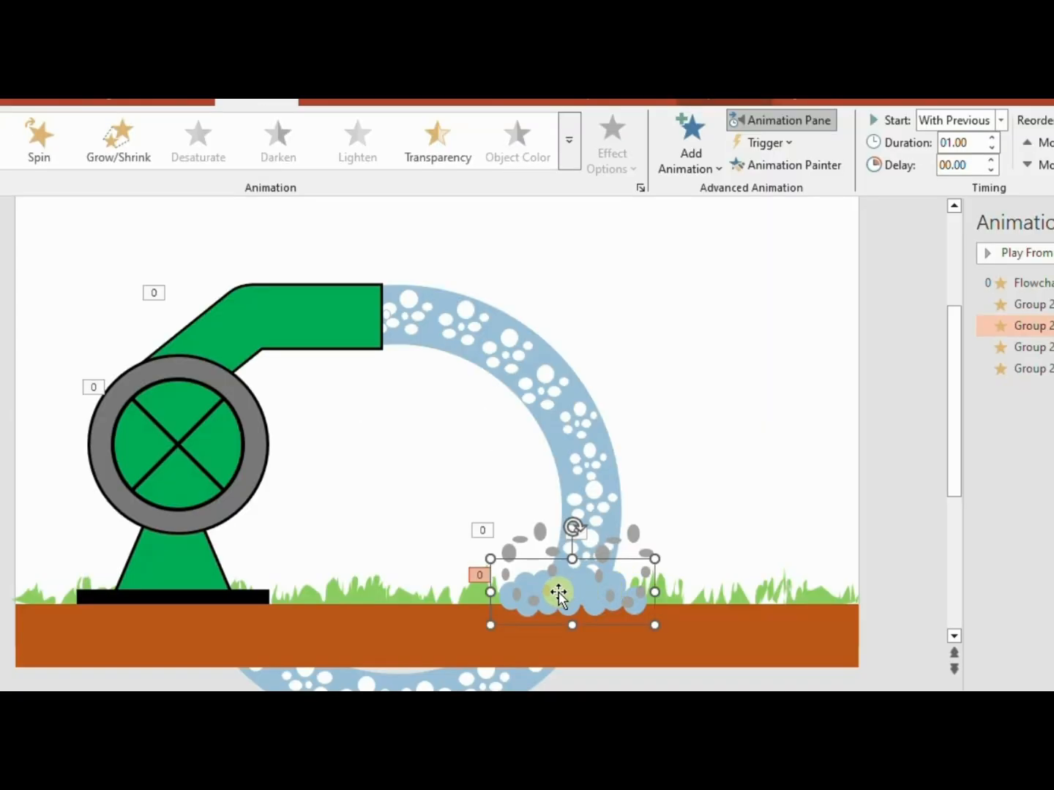
Send both grey droplet groups to the back, behind the splash cloud
{"action": "left_click", "coordinate": [522, 536]}
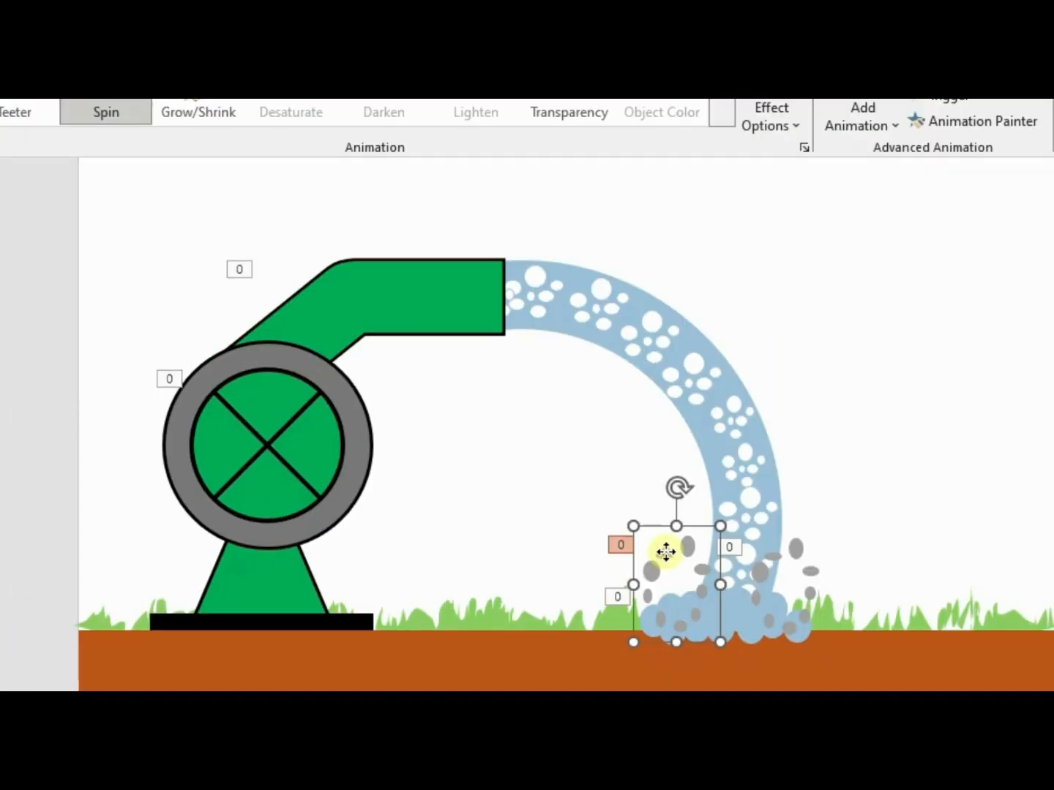
{"action": "right_click", "coordinate": [521, 535]}
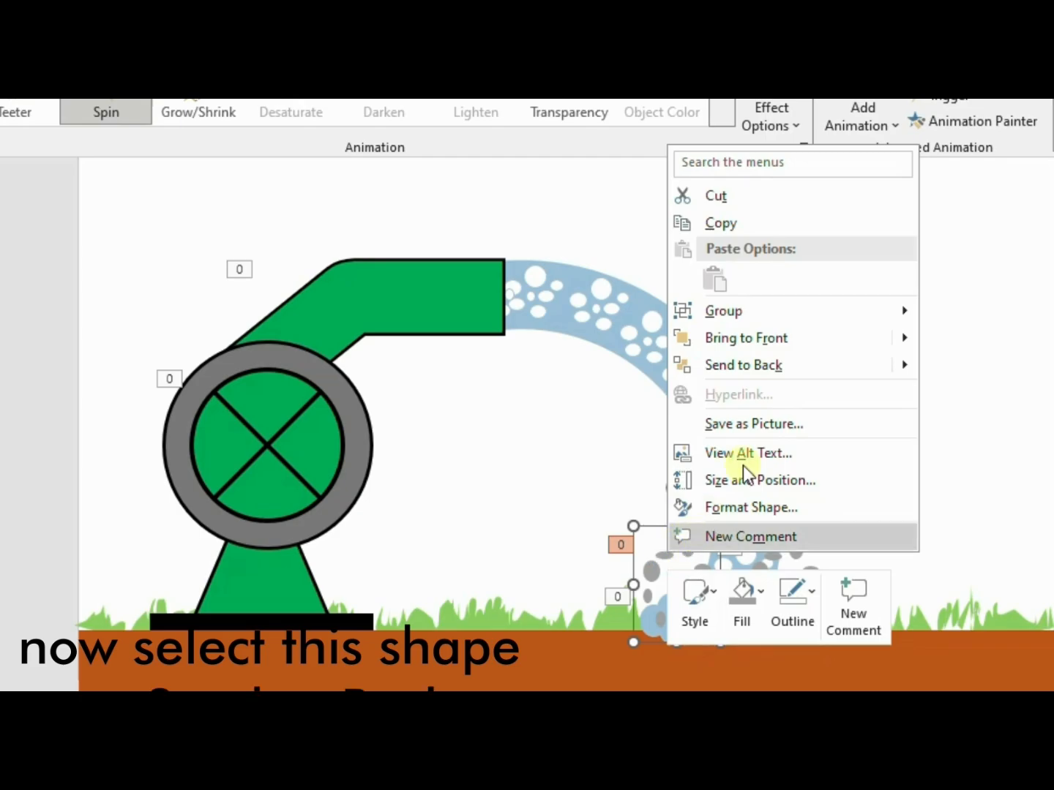
{"action": "left_click", "coordinate": [798, 364]}
{"action": "left_click", "coordinate": [767, 547]}
{"action": "right_click", "coordinate": [768, 548]}
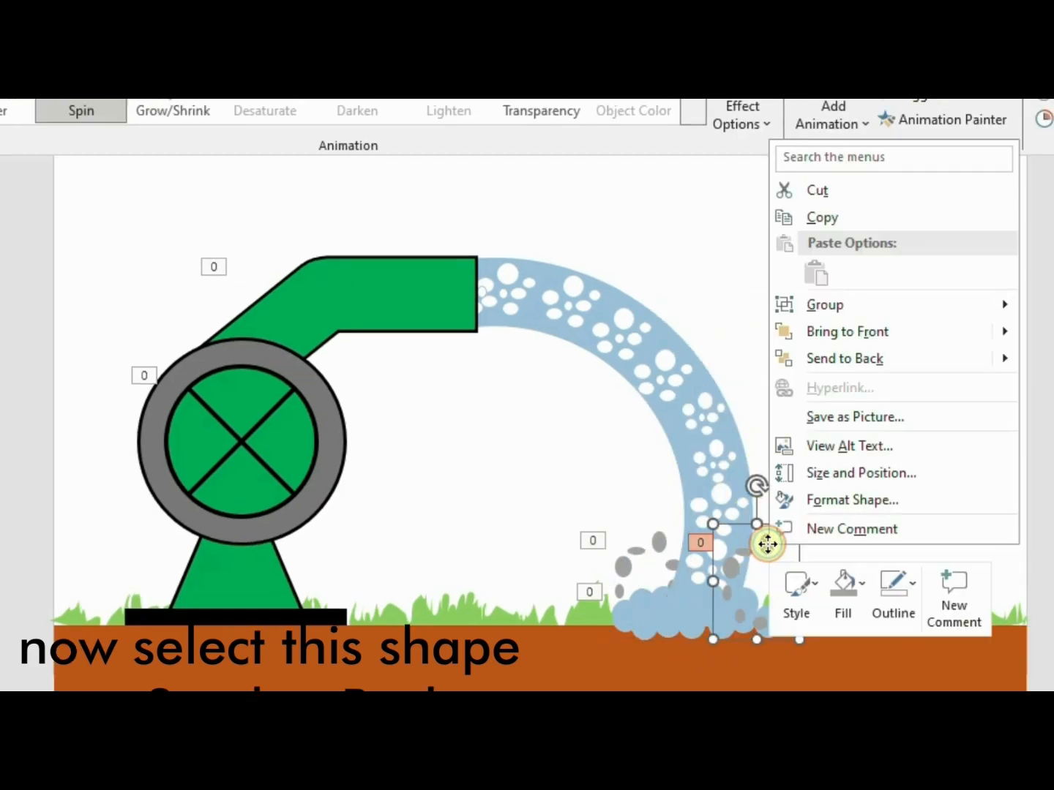
{"action": "left_click", "coordinate": [845, 358]}
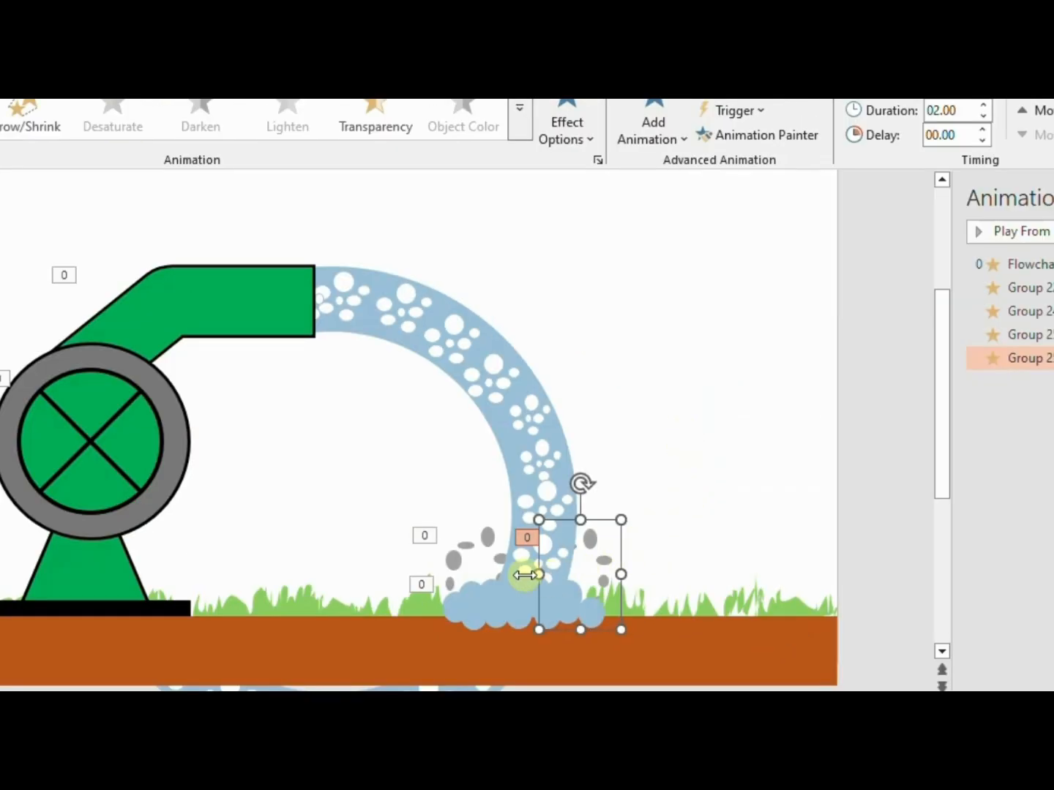
Set the Spin duration of both grey droplet groups to 1.00 second
{"action": "left_click", "coordinate": [470, 548]}
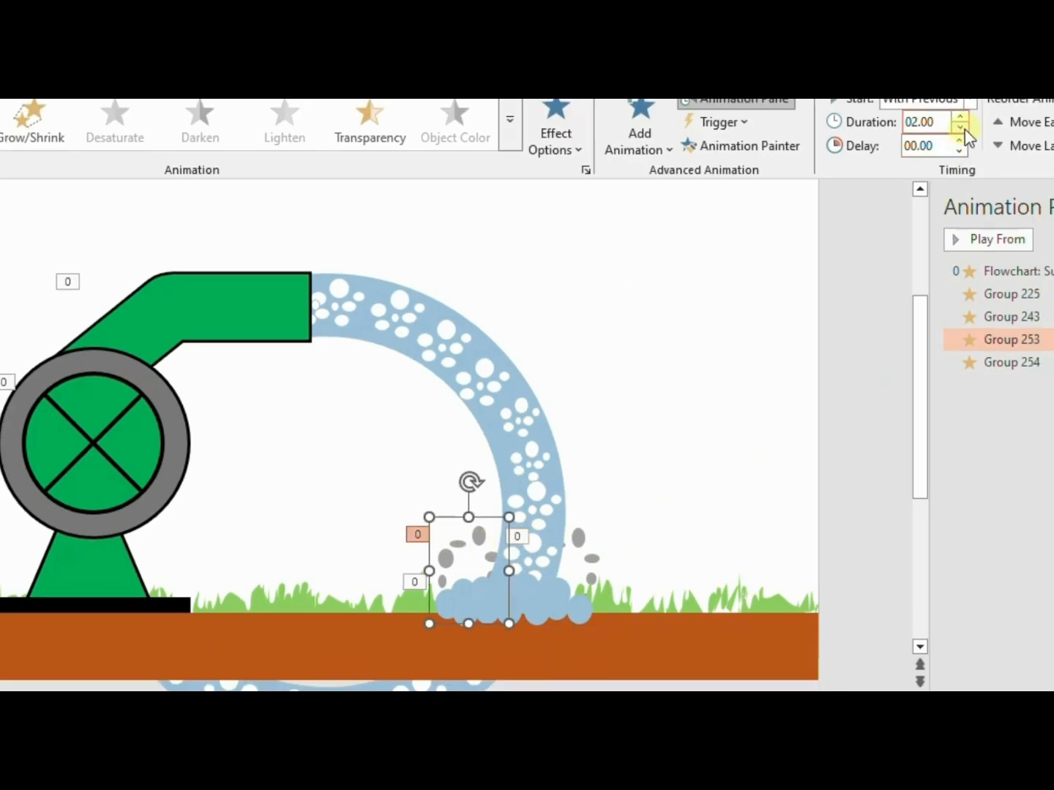
{"action": "left_click", "coordinate": [959, 128]}
{"action": "left_click", "coordinate": [959, 129]}
{"action": "left_click", "coordinate": [959, 128]}
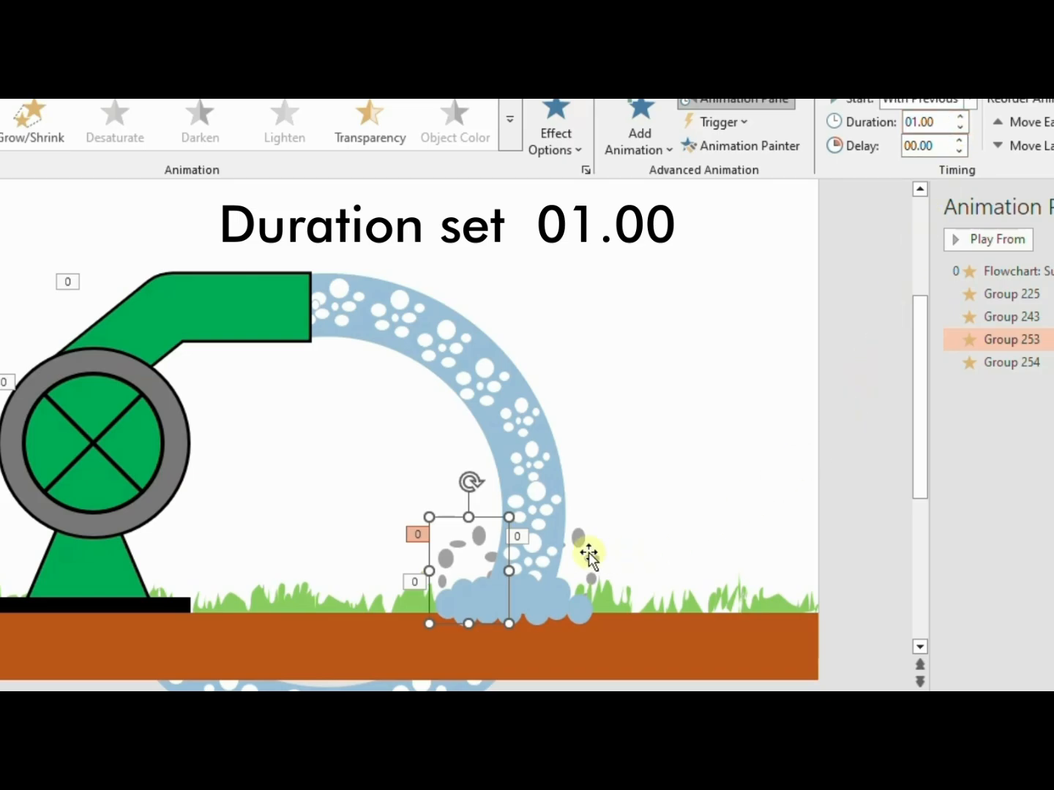
{"action": "left_click", "coordinate": [588, 552]}
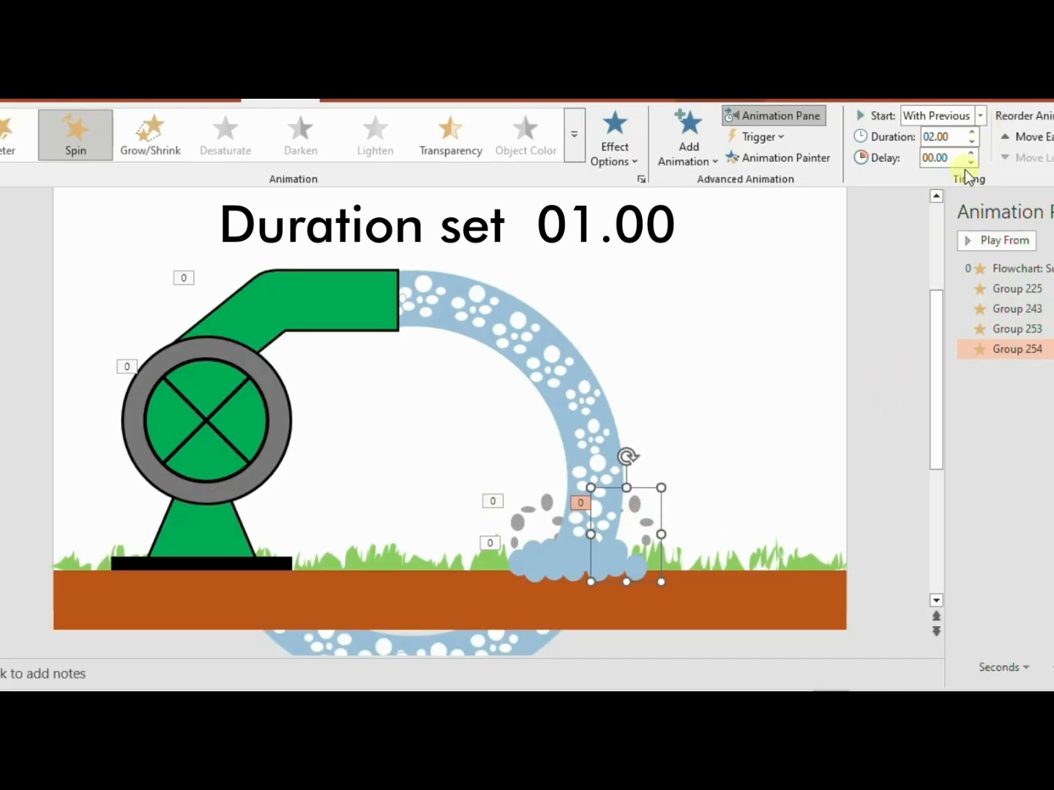
{"action": "left_click", "coordinate": [971, 142]}
{"action": "left_click", "coordinate": [971, 142]}
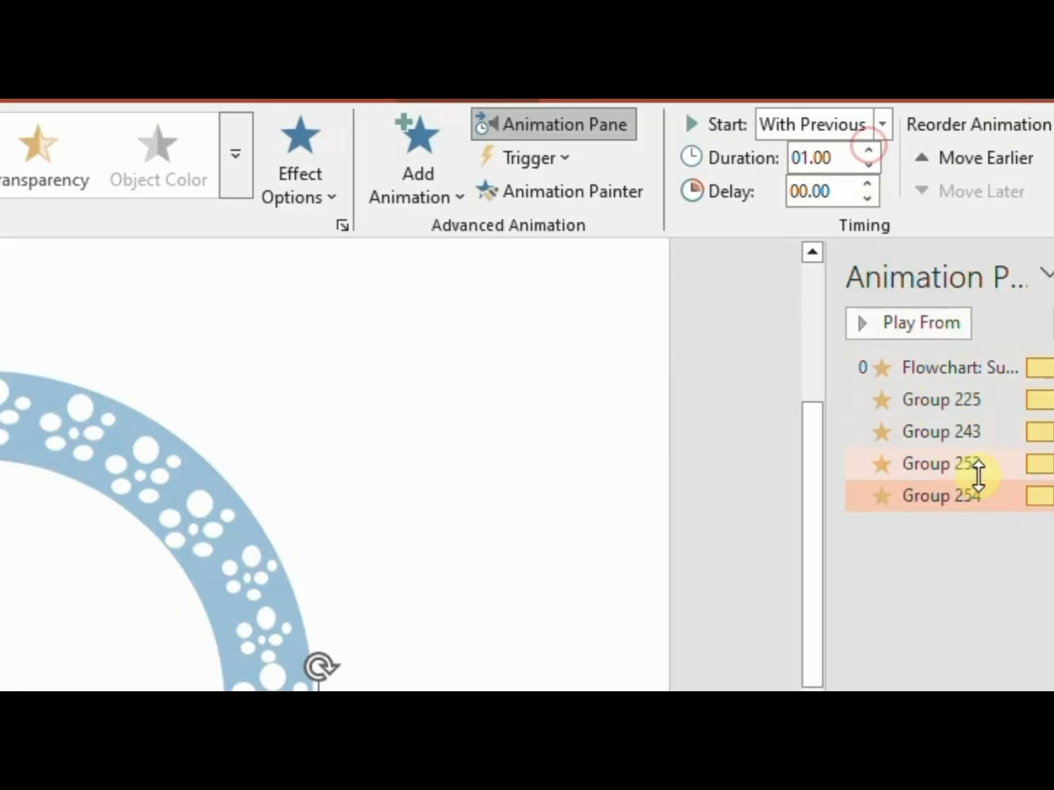
Set the Spin animation of the pump's crossed green circle to repeat Until End of Slide
{"action": "left_click", "coordinate": [1042, 360]}
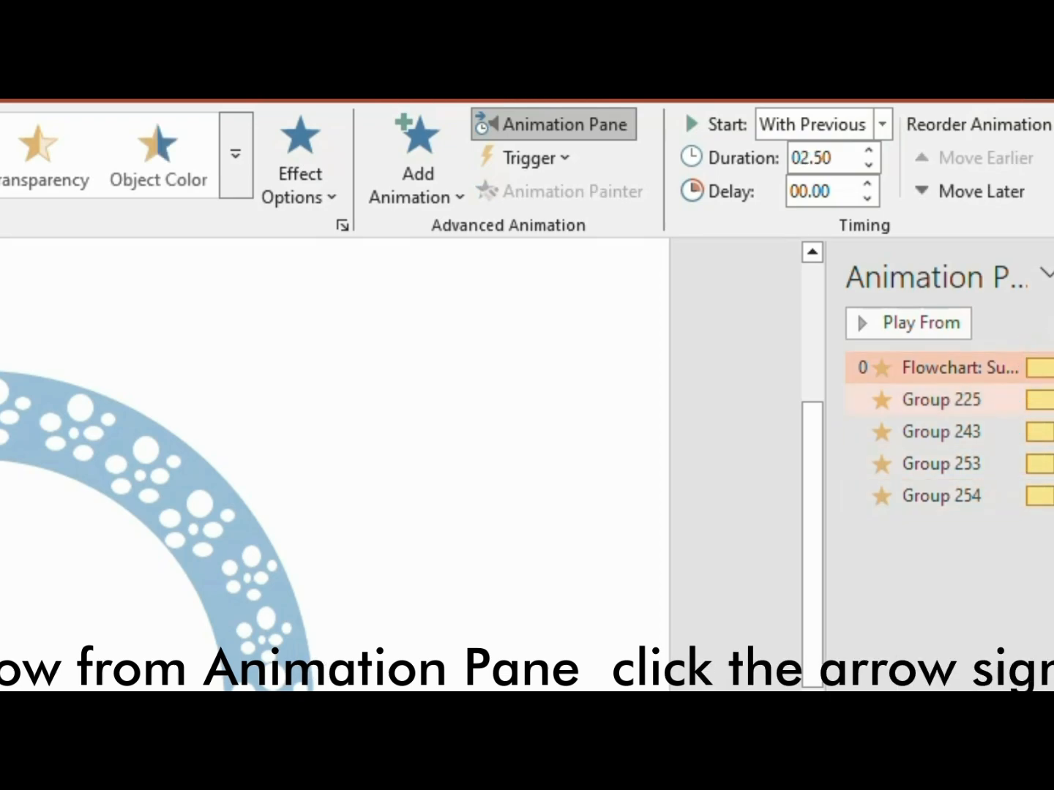
{"action": "left_click", "coordinate": [1047, 367]}
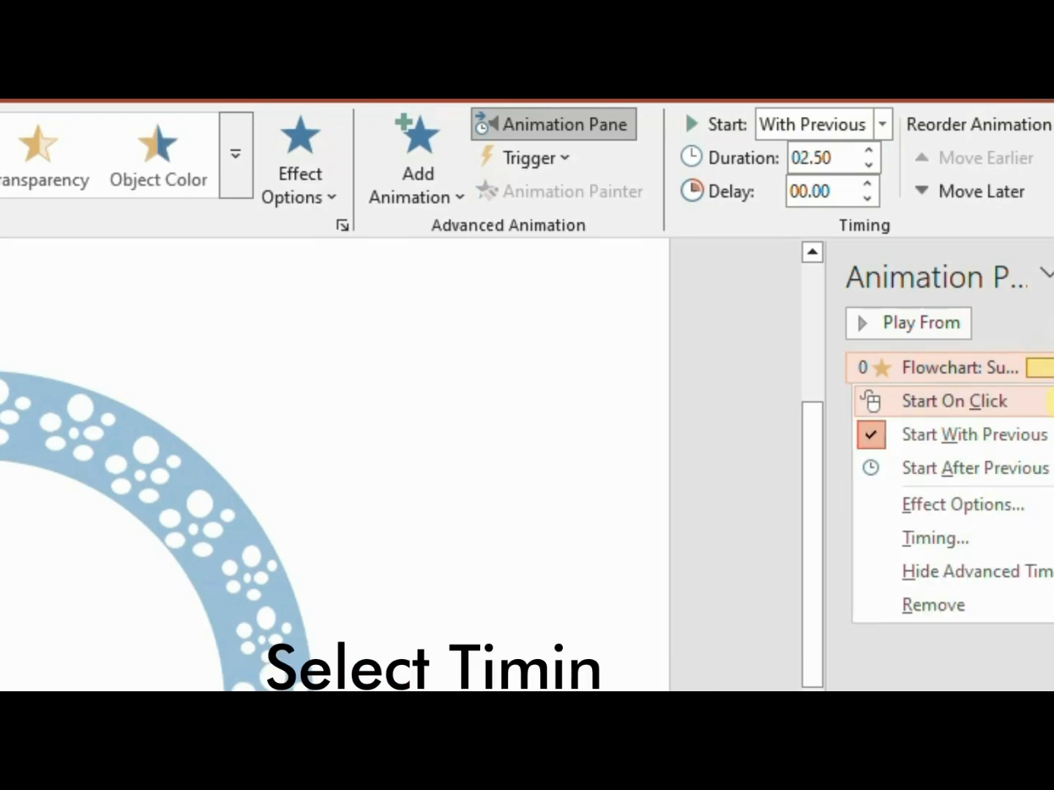
{"action": "left_click", "coordinate": [993, 536]}
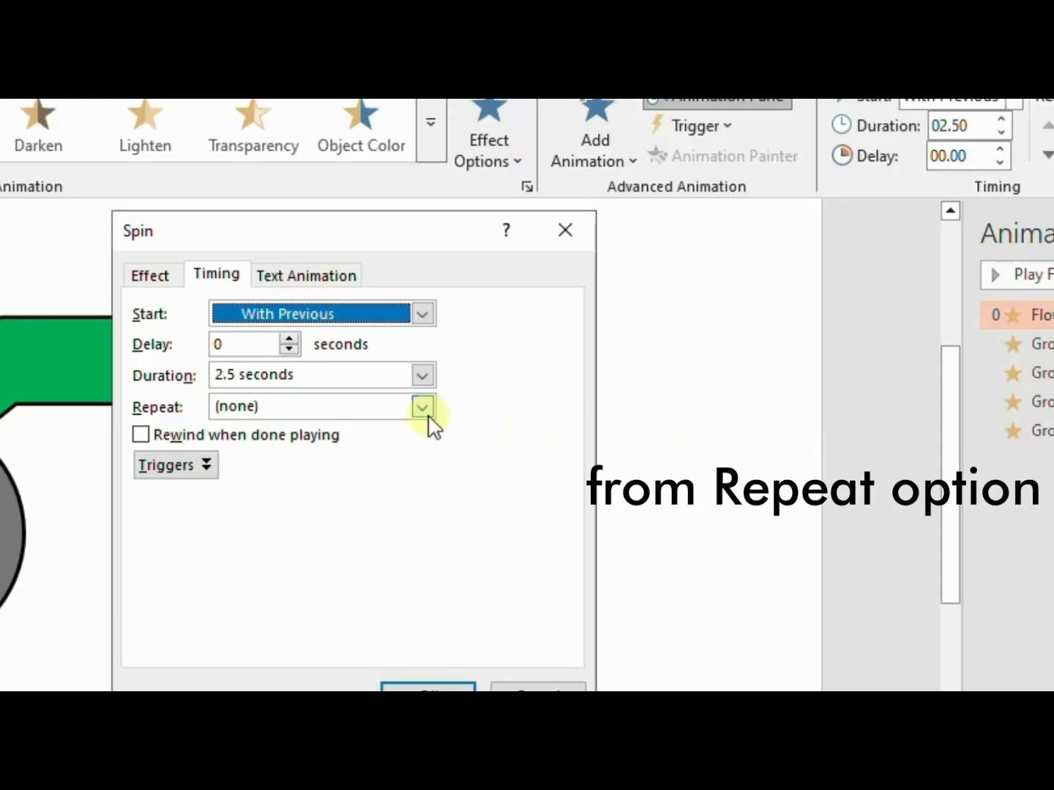
{"action": "left_click", "coordinate": [424, 408]}
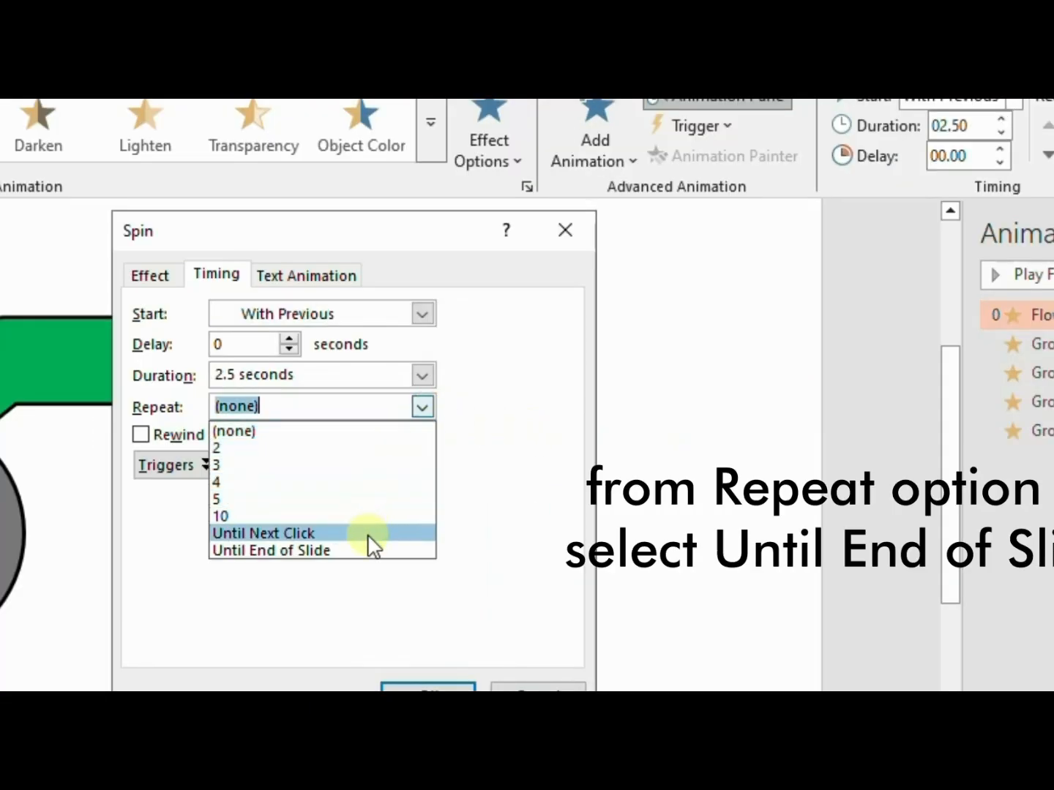
{"action": "left_click", "coordinate": [376, 552]}
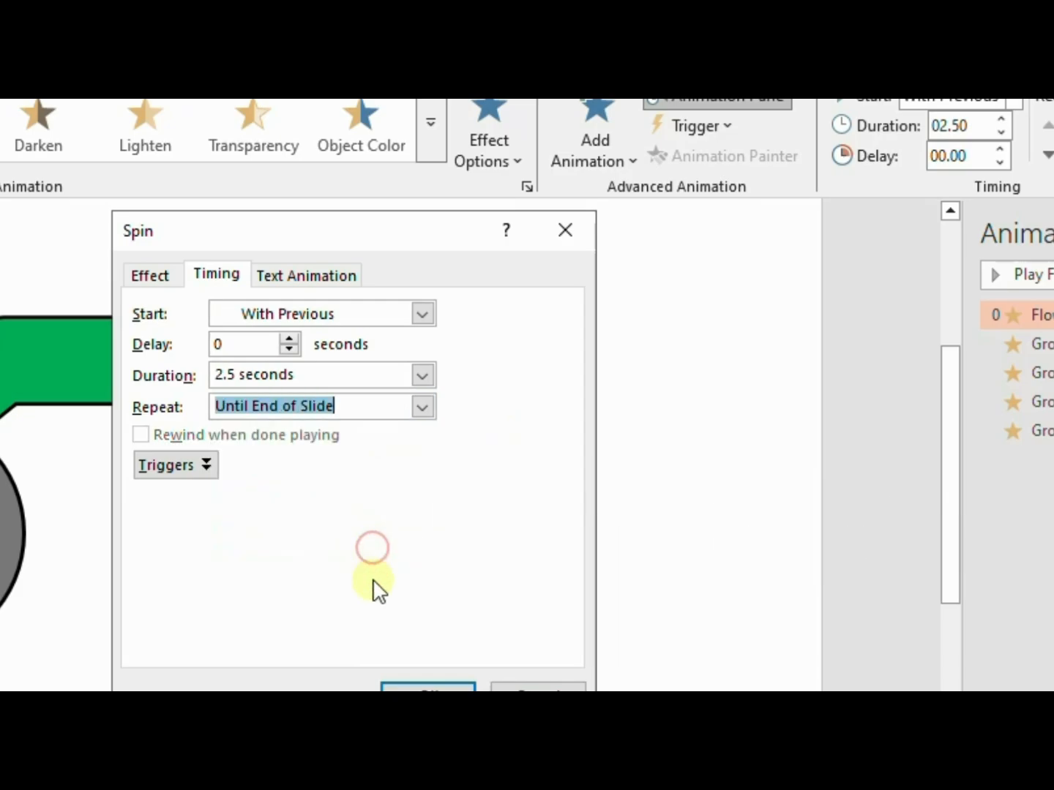
{"action": "left_click", "coordinate": [401, 689]}
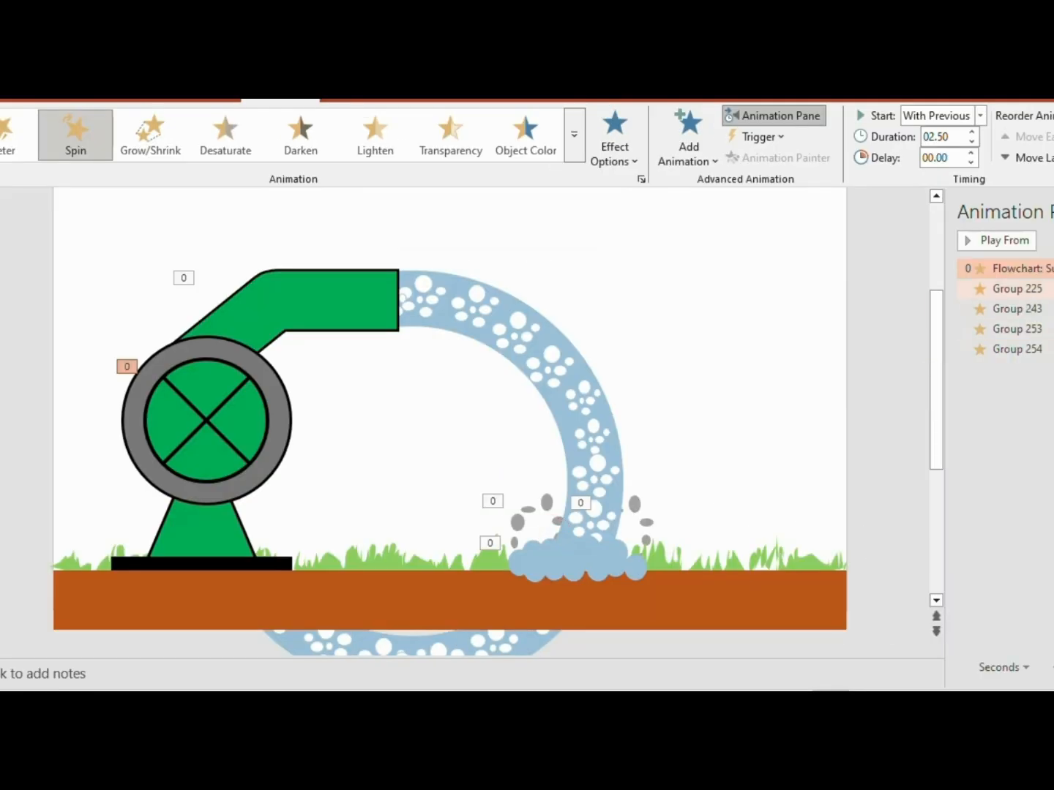
Set the water ring's Spin animation to repeat Until End of Slide
{"action": "left_click", "coordinate": [1046, 288]}
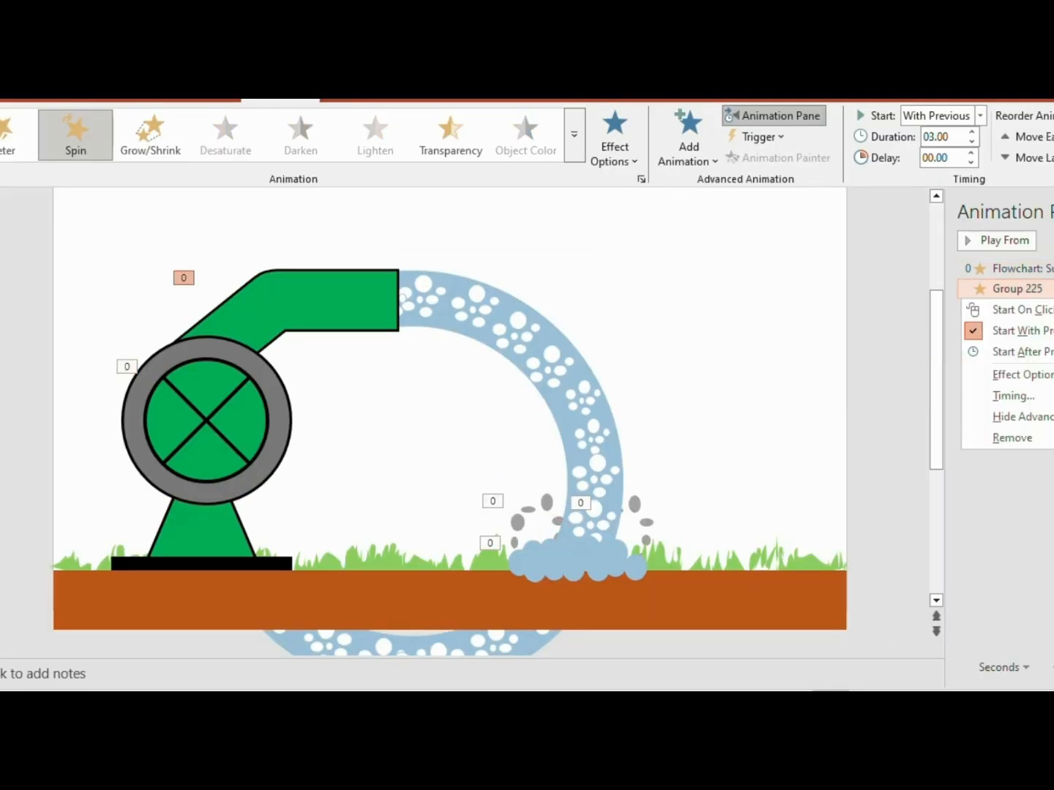
{"action": "left_click", "coordinate": [1043, 400]}
{"action": "left_click", "coordinate": [573, 333]}
{"action": "left_click", "coordinate": [511, 432]}
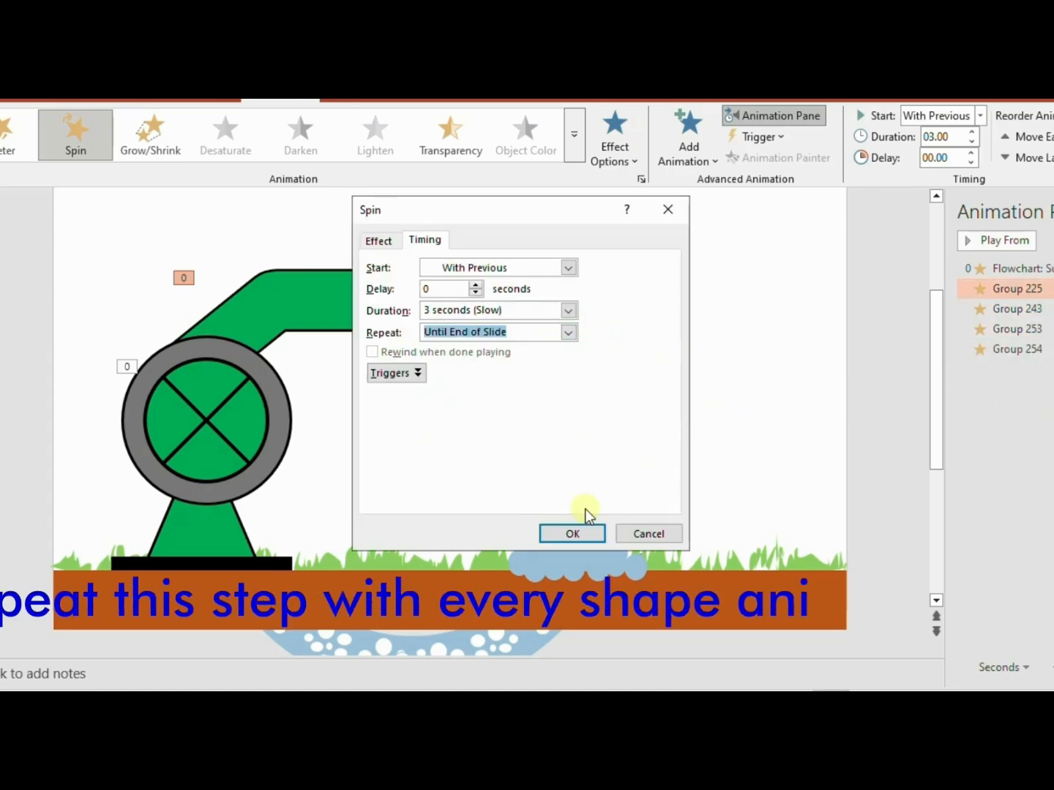
{"action": "left_click", "coordinate": [578, 533]}
Set the blue splash cloud's Teeter animation to repeat Until End of Slide
{"action": "left_click", "coordinate": [1050, 307]}
{"action": "left_click", "coordinate": [1049, 308]}
{"action": "left_click", "coordinate": [1043, 400]}
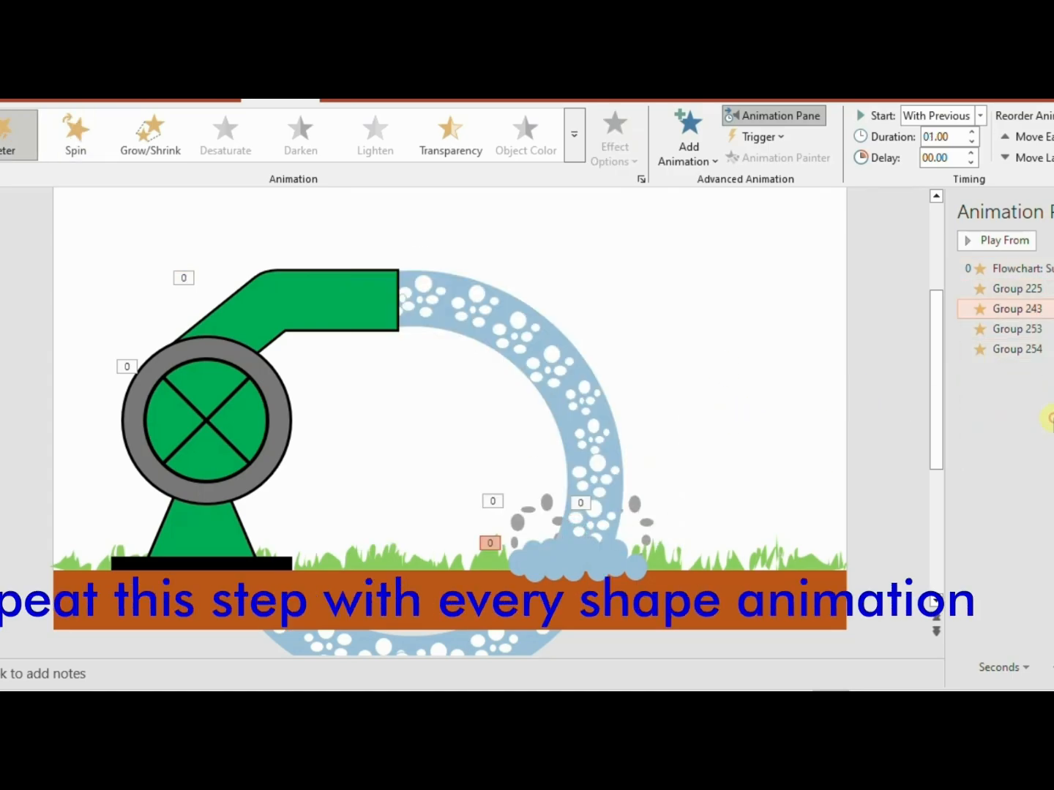
{"action": "left_click", "coordinate": [569, 363]}
{"action": "left_click", "coordinate": [534, 463]}
{"action": "left_click", "coordinate": [562, 505]}
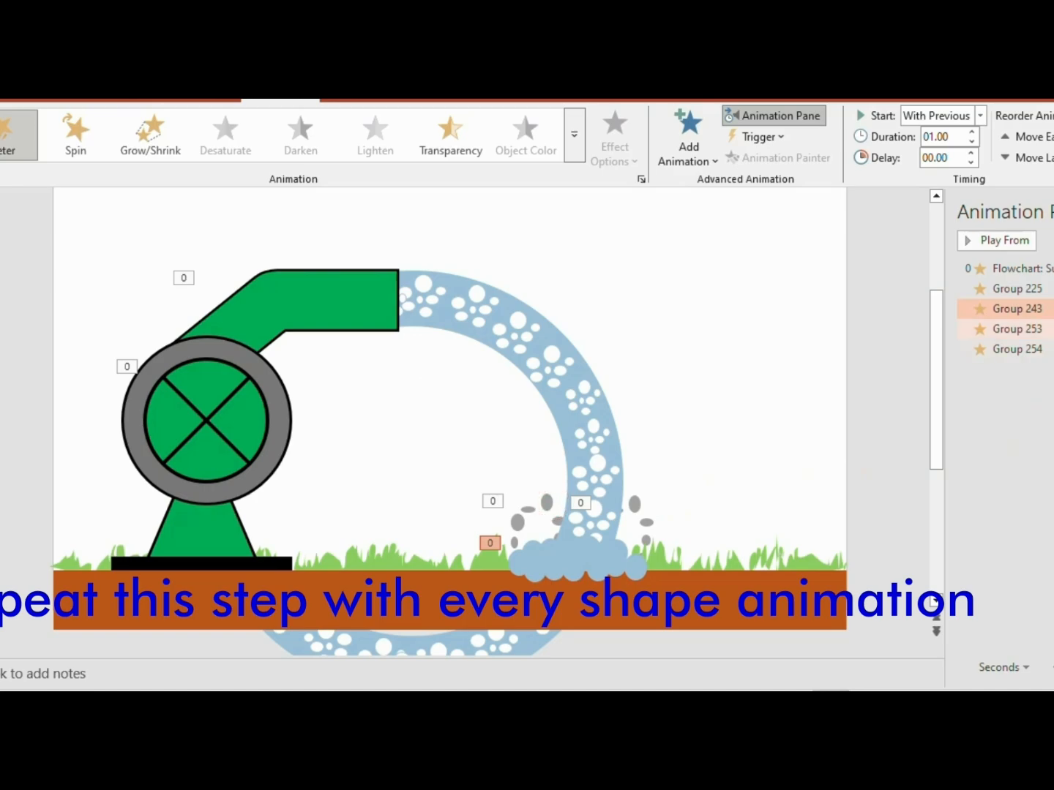
Set the Spin animations of both grey droplet groups to repeat Until End of Slide
{"action": "left_click", "coordinate": [1050, 329]}
{"action": "left_click", "coordinate": [1040, 432]}
{"action": "left_click", "coordinate": [569, 333]}
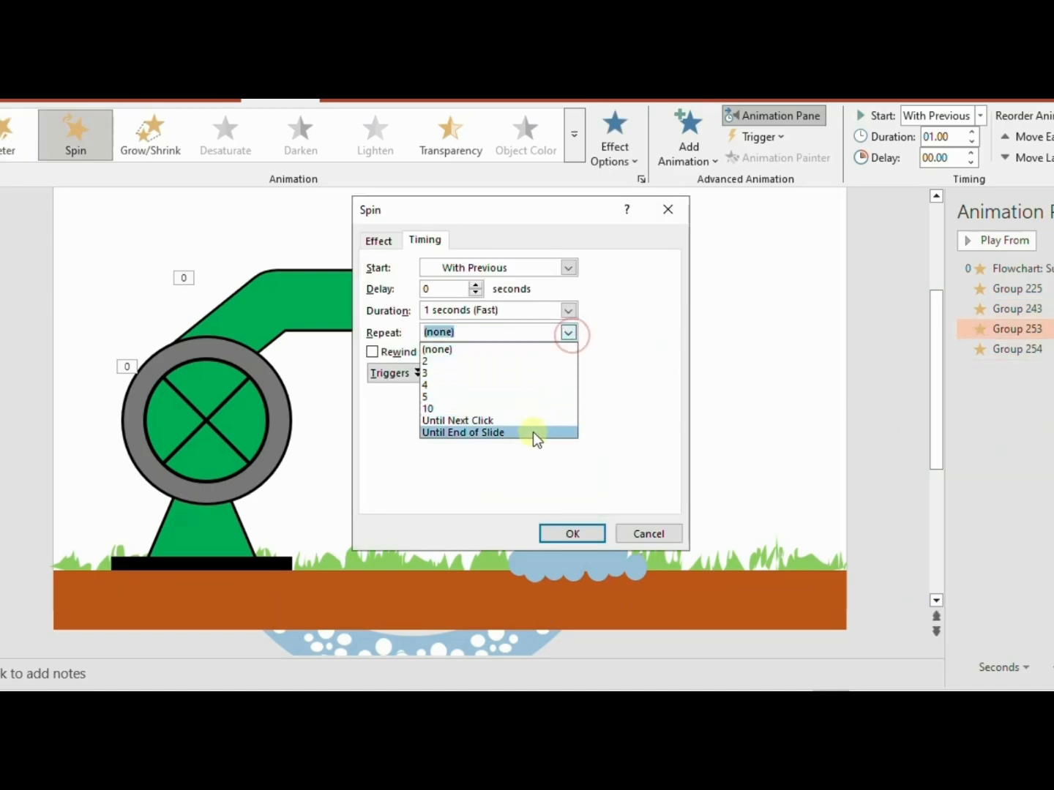
{"action": "left_click", "coordinate": [533, 432]}
{"action": "left_click", "coordinate": [571, 533]}
{"action": "left_click", "coordinate": [1050, 349]}
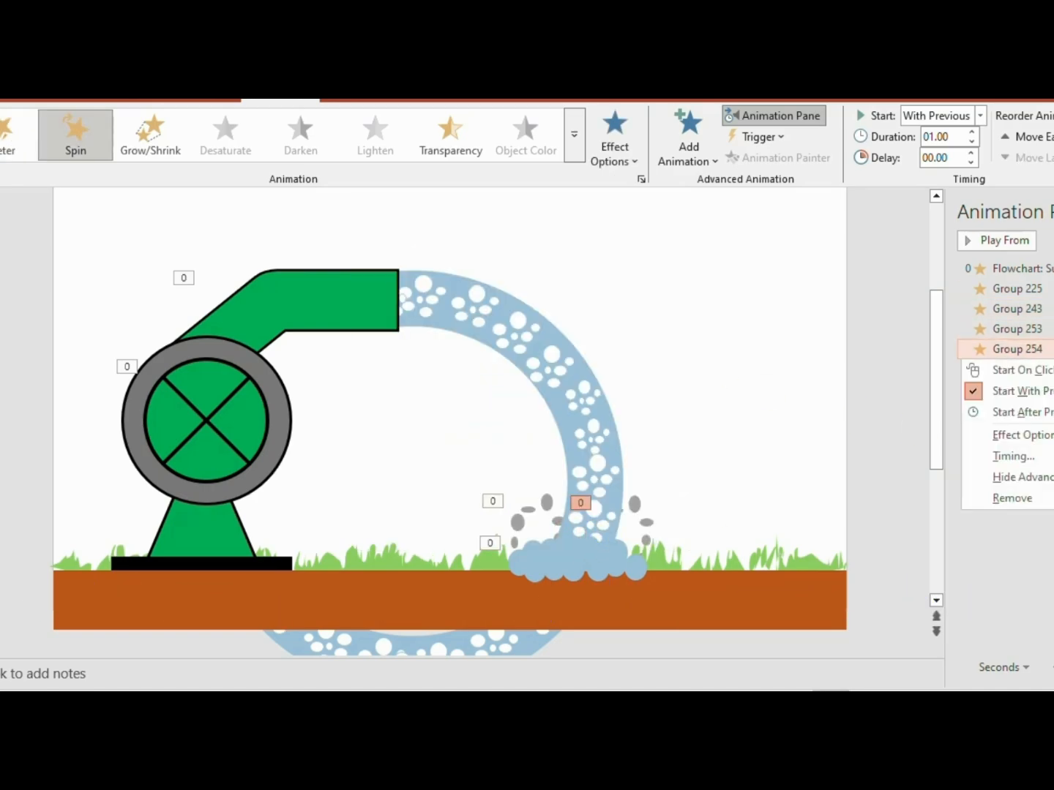
{"action": "left_click", "coordinate": [1051, 454]}
{"action": "left_click", "coordinate": [568, 332]}
{"action": "left_click", "coordinate": [518, 431]}
{"action": "left_click", "coordinate": [572, 533]}
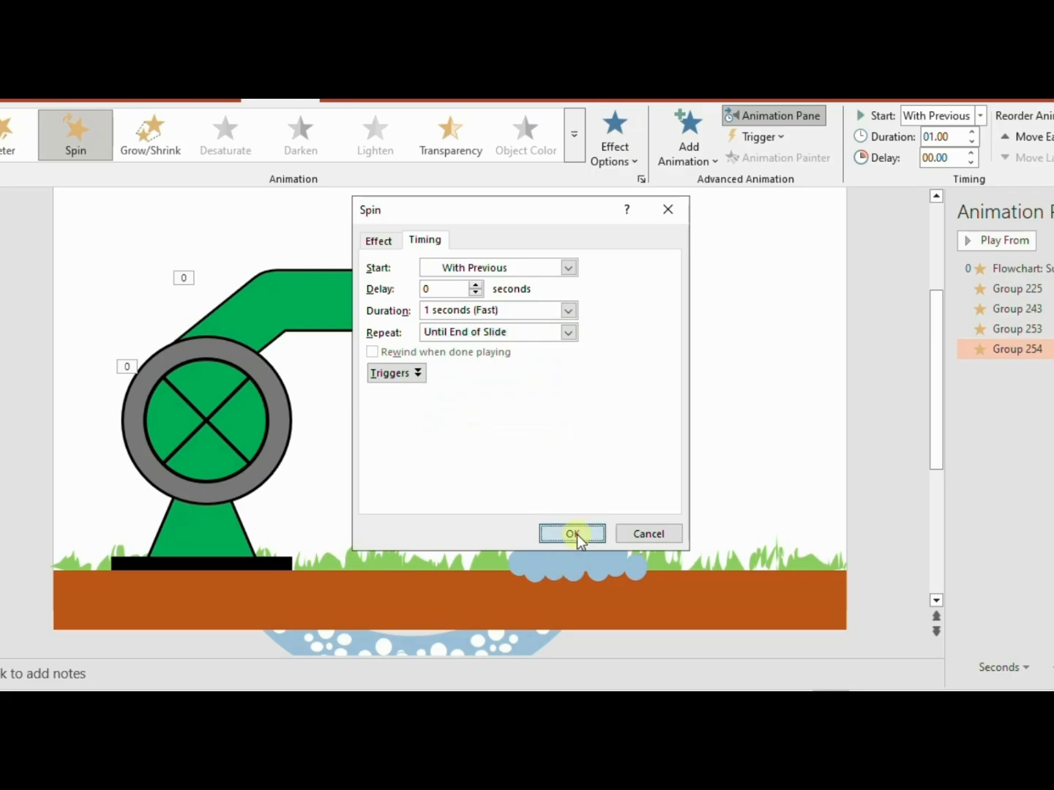
Duplicate the blue splash cloud, place the copy in the slide's upper-right sky, and close the animation list
{"action": "left_click", "coordinate": [584, 558]}
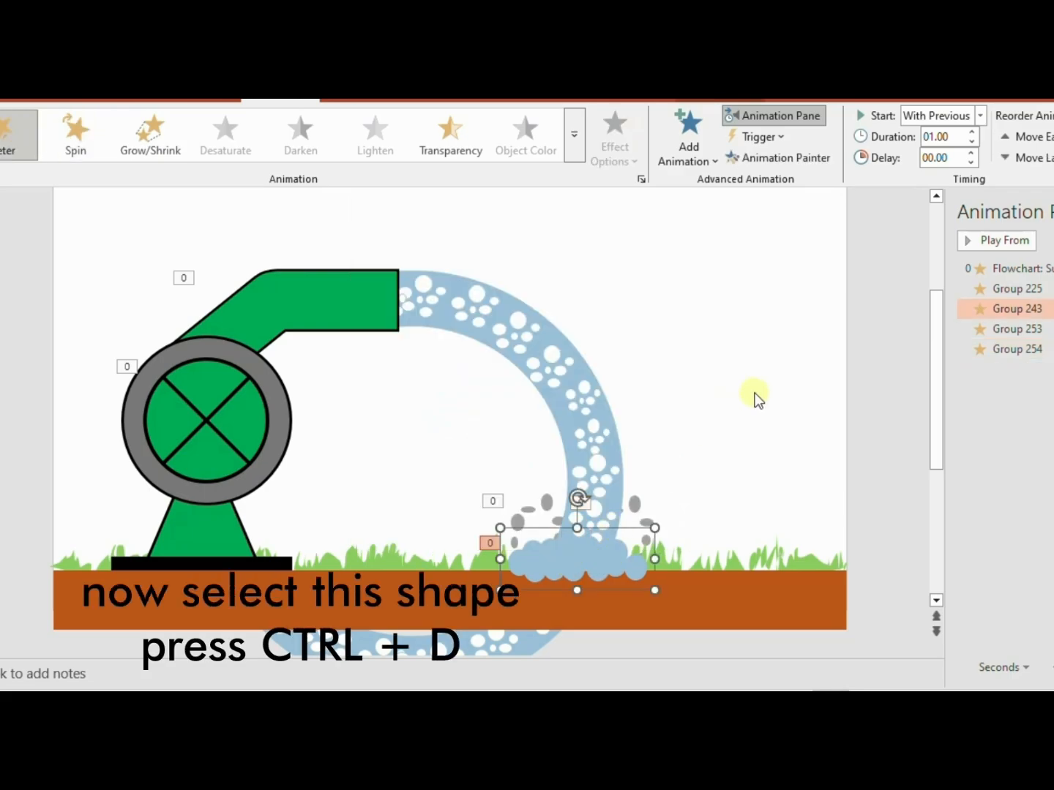
{"action": "key", "text": "ctrl+d"}
{"action": "left_click_drag", "start_coordinate": [603, 569], "coordinate": [769, 233]}
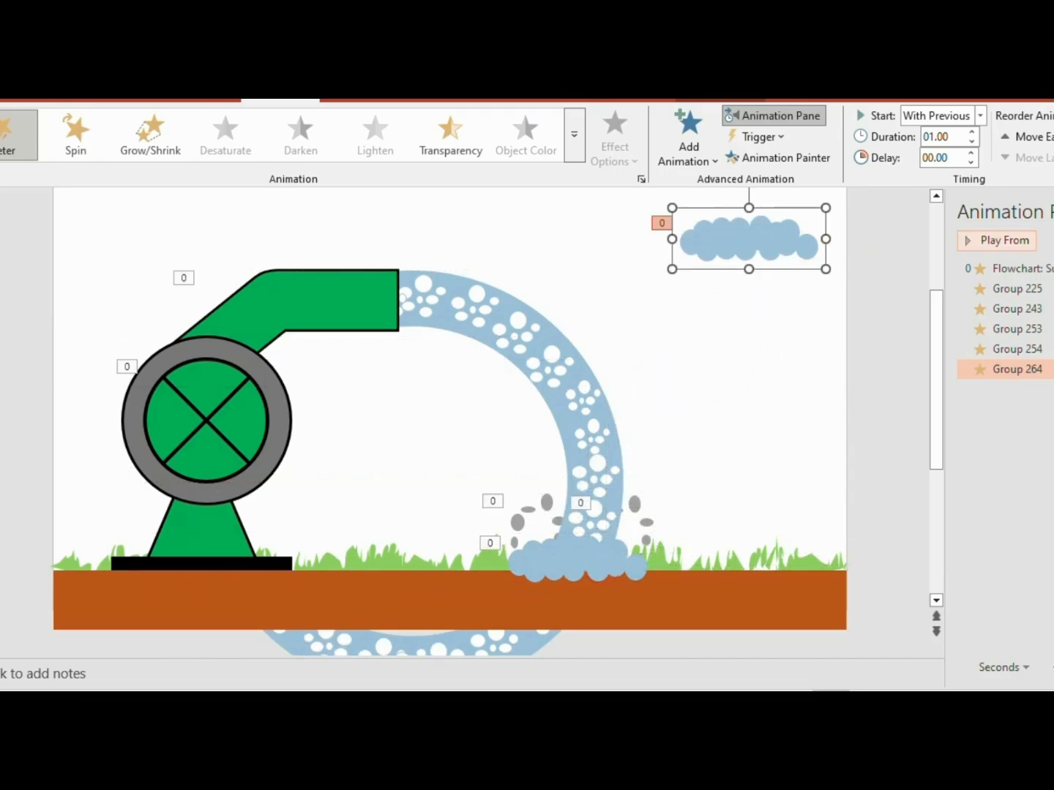
{"action": "left_click", "coordinate": [1044, 214]}
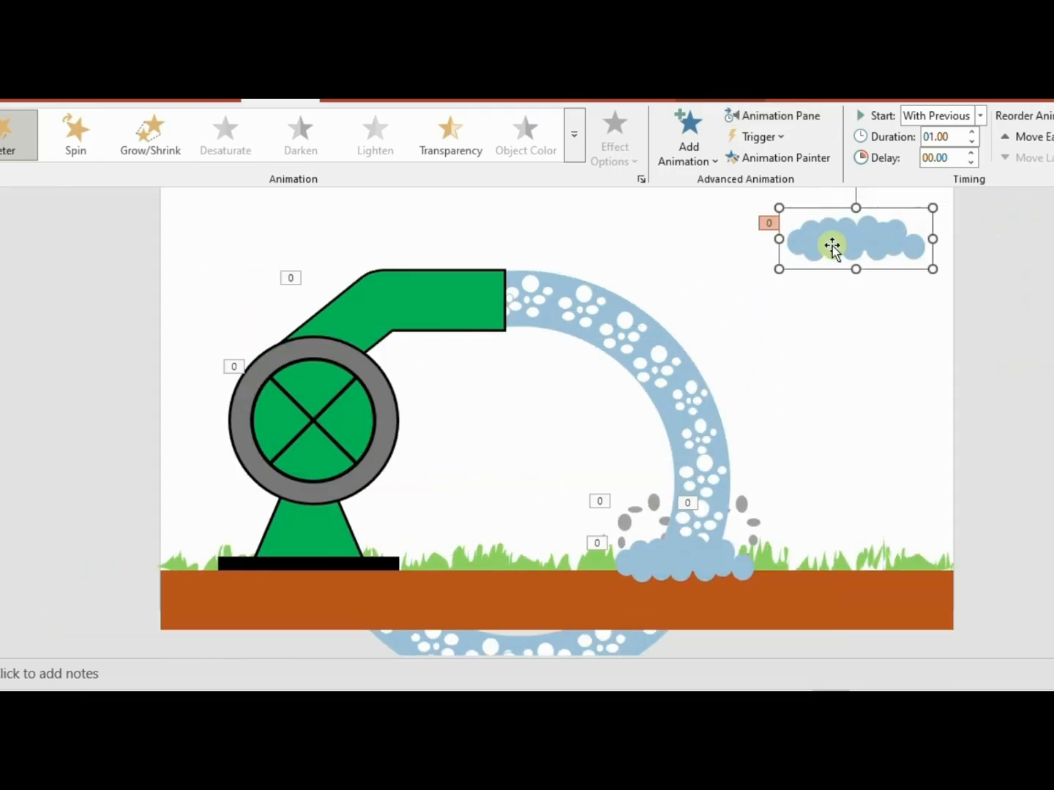
Give the sky cloud a linear gradient fill and remove its two middle gradient stops
{"action": "right_click", "coordinate": [832, 247]}
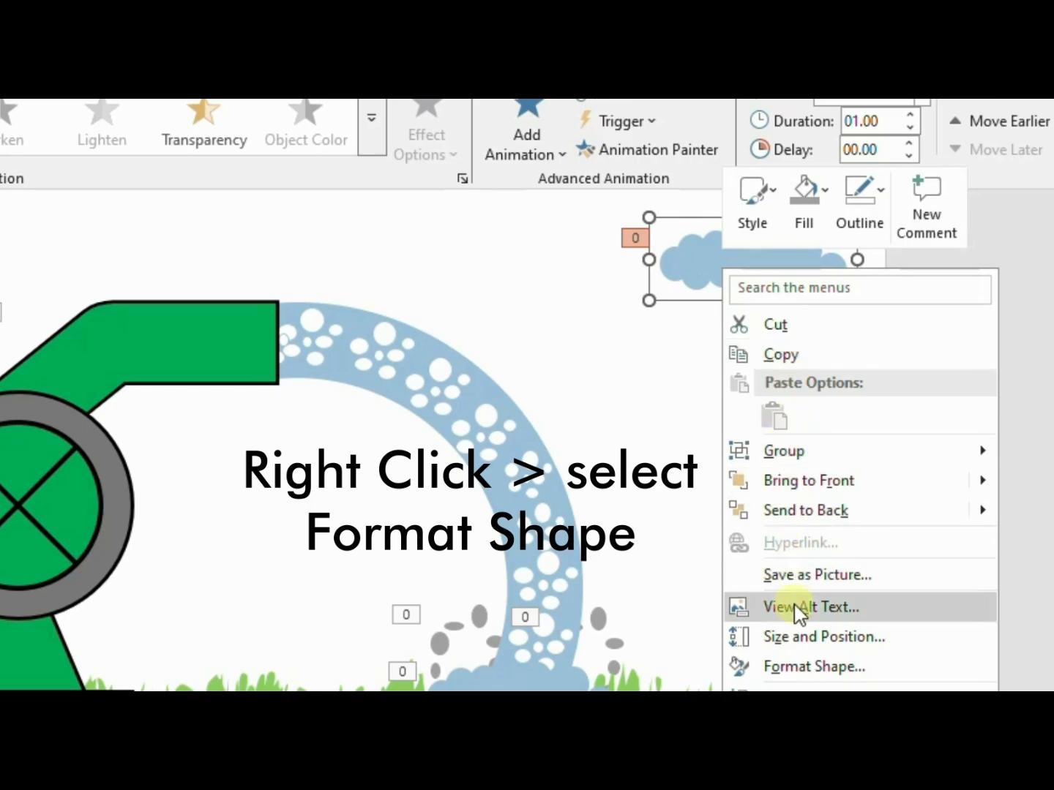
{"action": "left_click", "coordinate": [839, 670]}
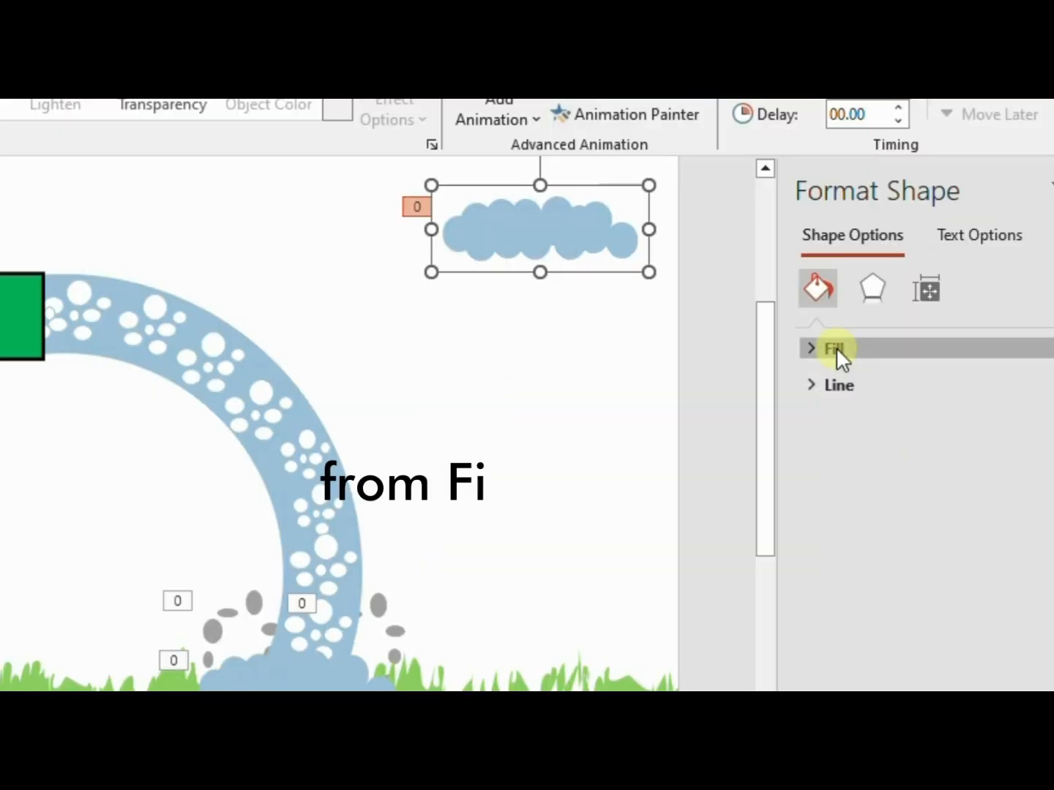
{"action": "left_click", "coordinate": [926, 325]}
{"action": "left_click", "coordinate": [926, 390]}
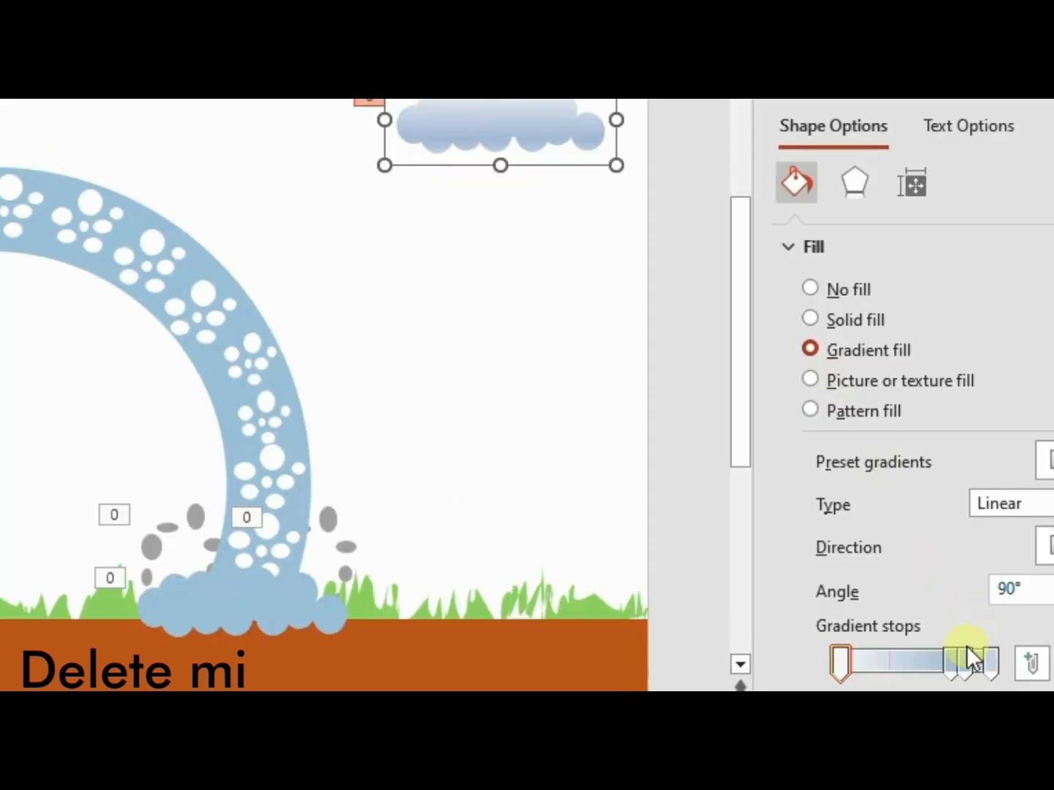
{"action": "left_click_drag", "start_coordinate": [1032, 601], "coordinate": [1051, 484]}
{"action": "left_click_drag", "start_coordinate": [965, 664], "coordinate": [998, 583]}
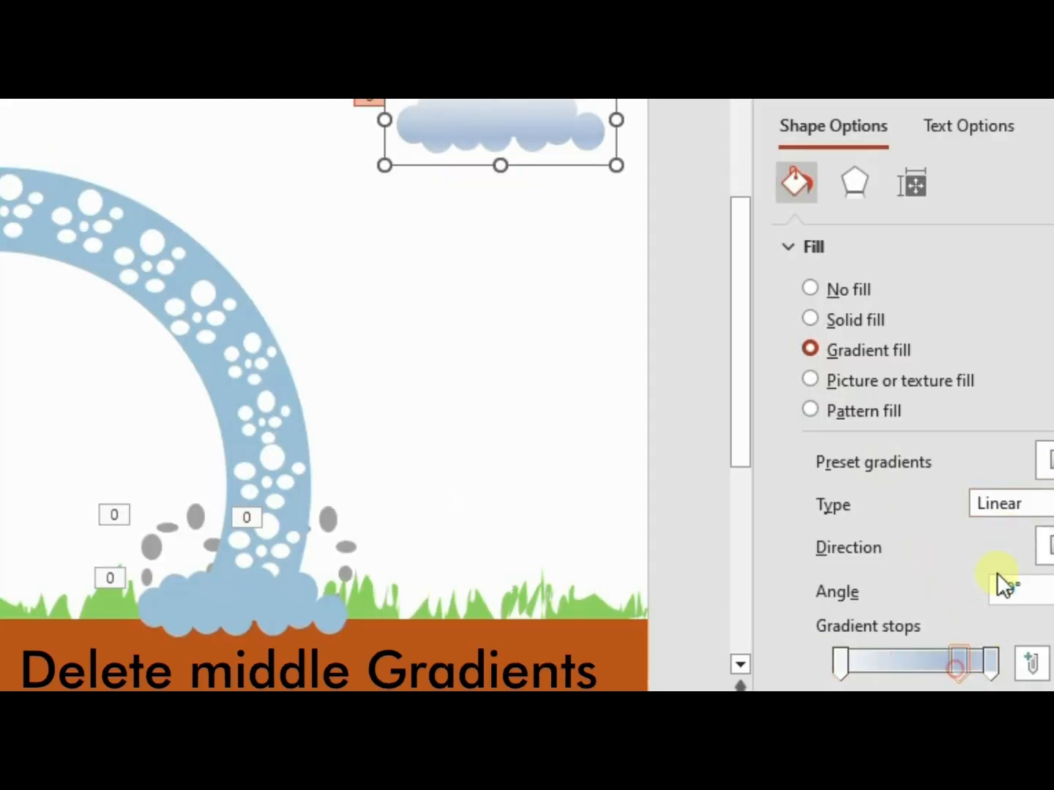
Set the first gradient stop of the sky cloud to the standard light blue
{"action": "scroll", "coordinate": [991, 630], "scroll_direction": "down", "scroll_amount": 2}
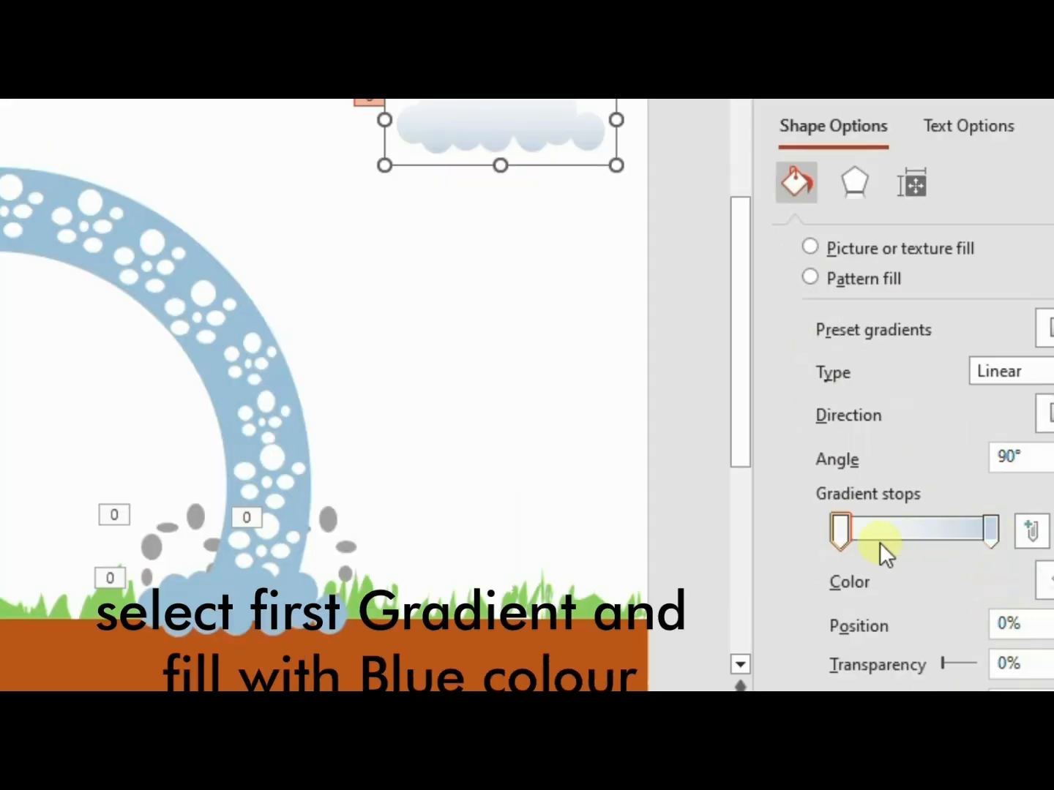
{"action": "left_click", "coordinate": [841, 528]}
{"action": "left_click", "coordinate": [1044, 583]}
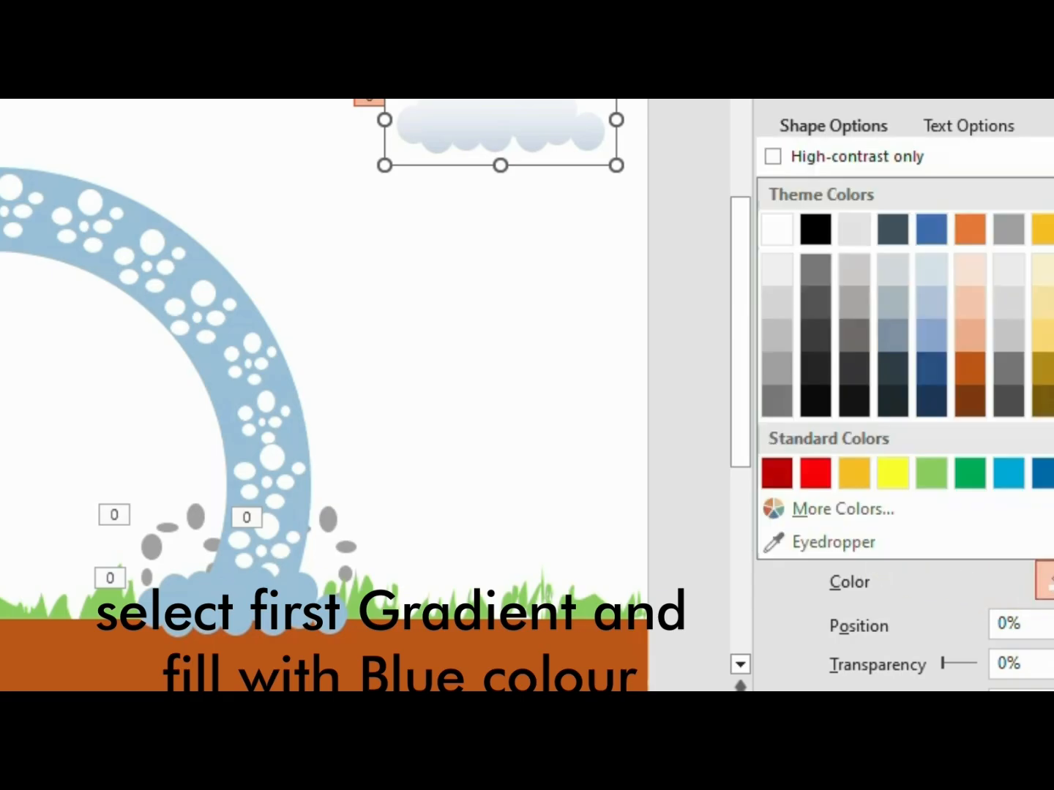
{"action": "left_click", "coordinate": [1019, 480]}
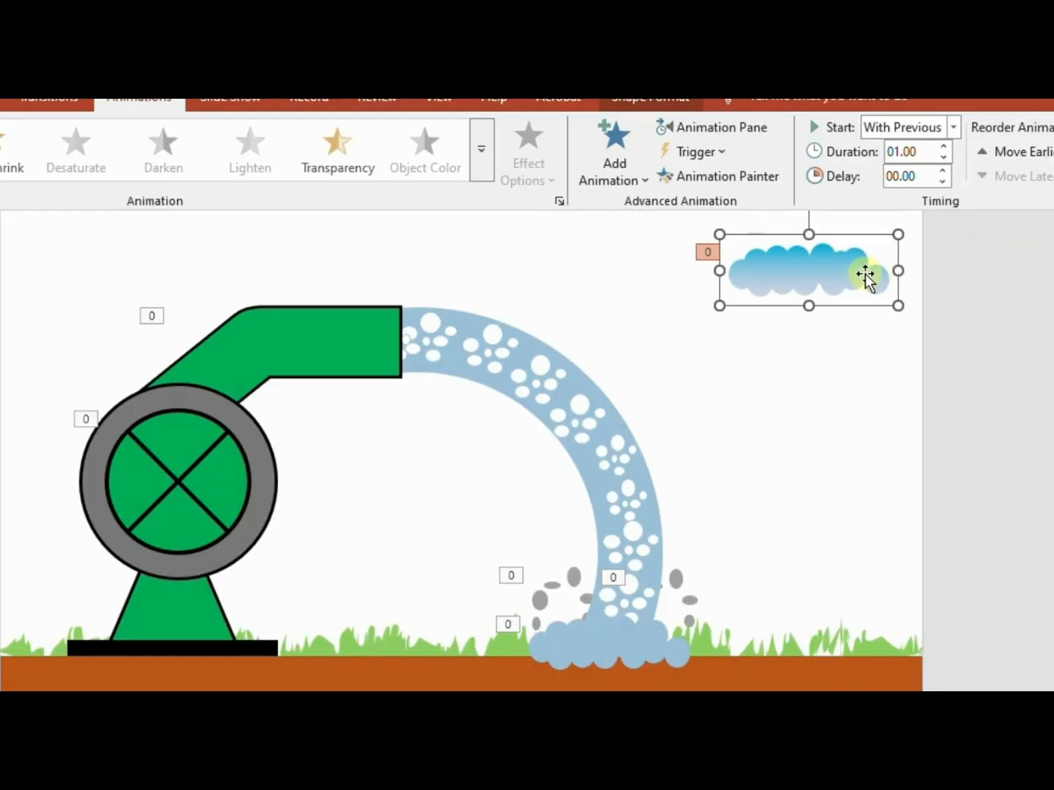
Add two copies of the gradient cloud, above the pipe outlet and in the upper-left sky, and play the slide show
{"action": "key", "text": "ctrl+d"}
{"action": "left_click_drag", "start_coordinate": [874, 310], "coordinate": [542, 268]}
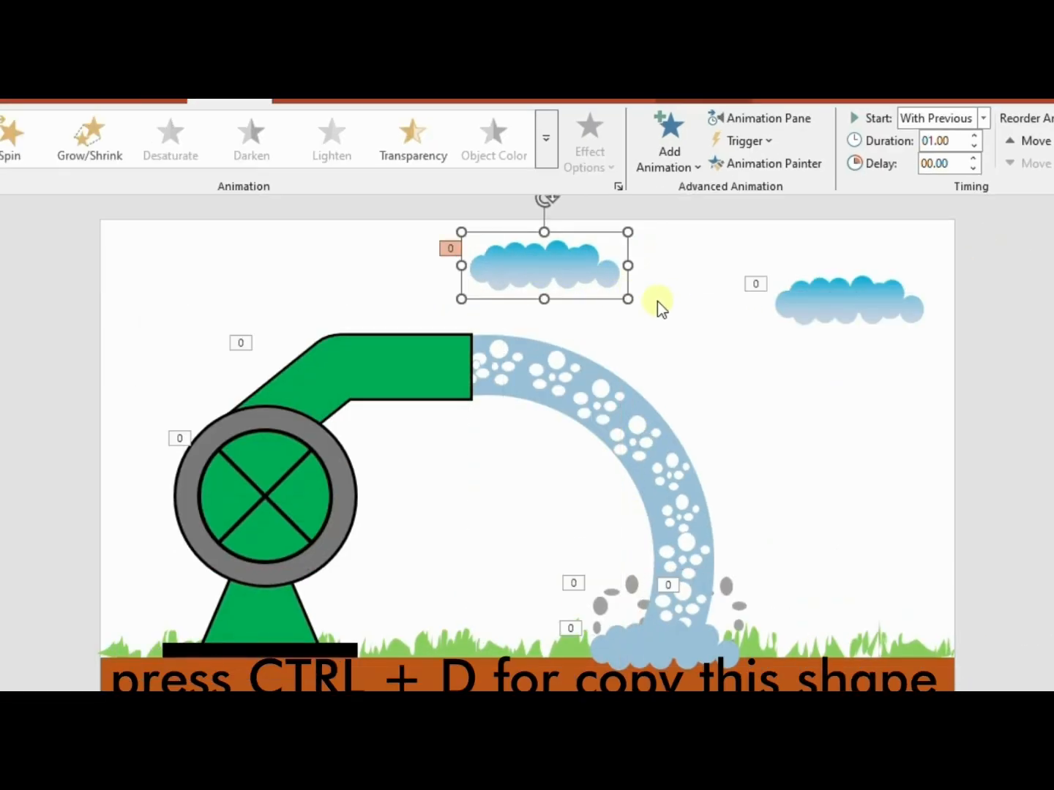
{"action": "key", "text": "ctrl+d"}
{"action": "left_click_drag", "start_coordinate": [244, 219], "coordinate": [214, 264]}
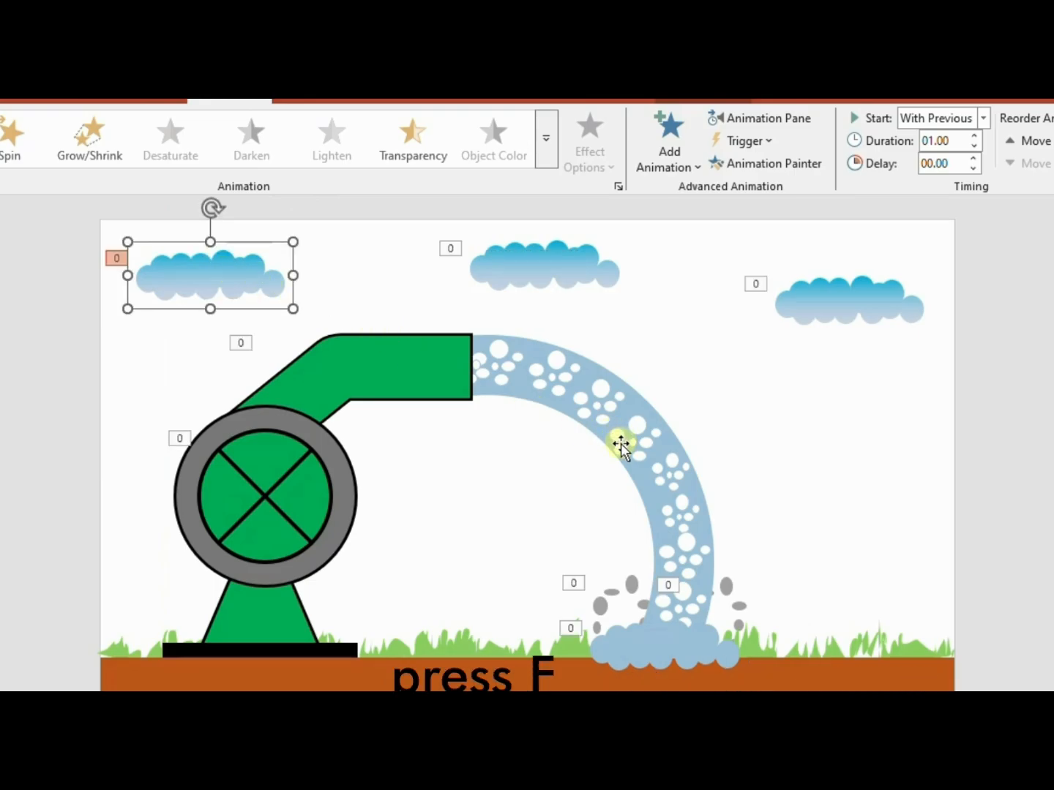
{"action": "key", "text": "F5"}
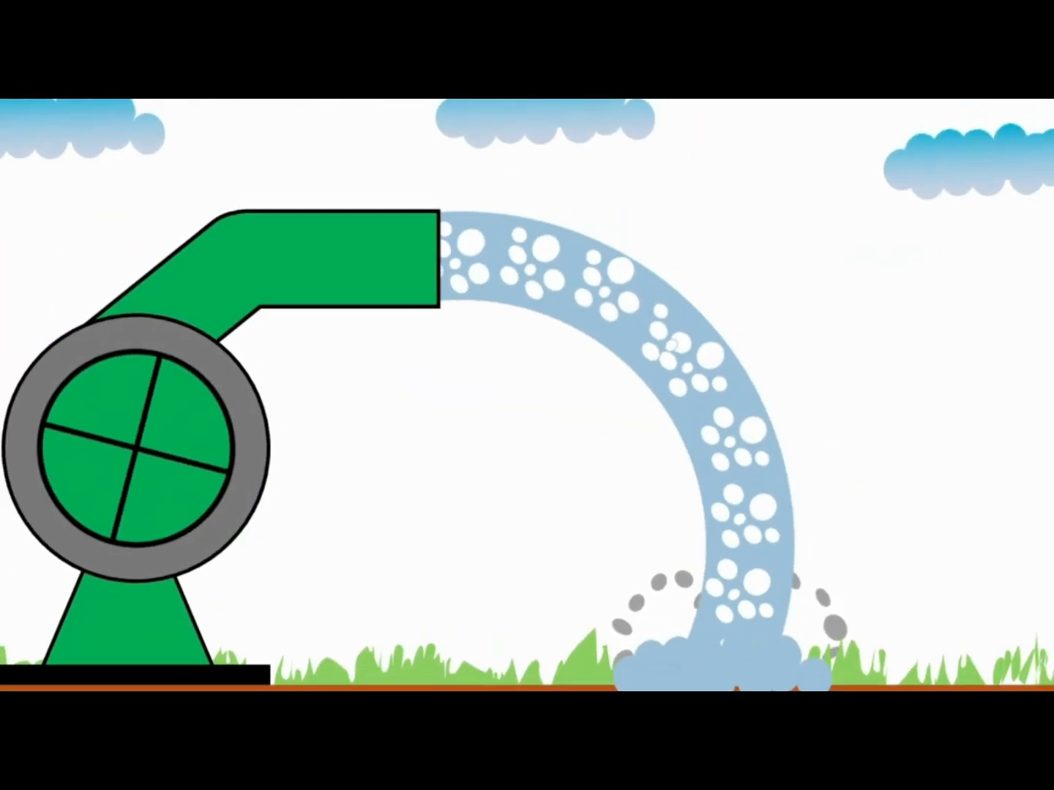